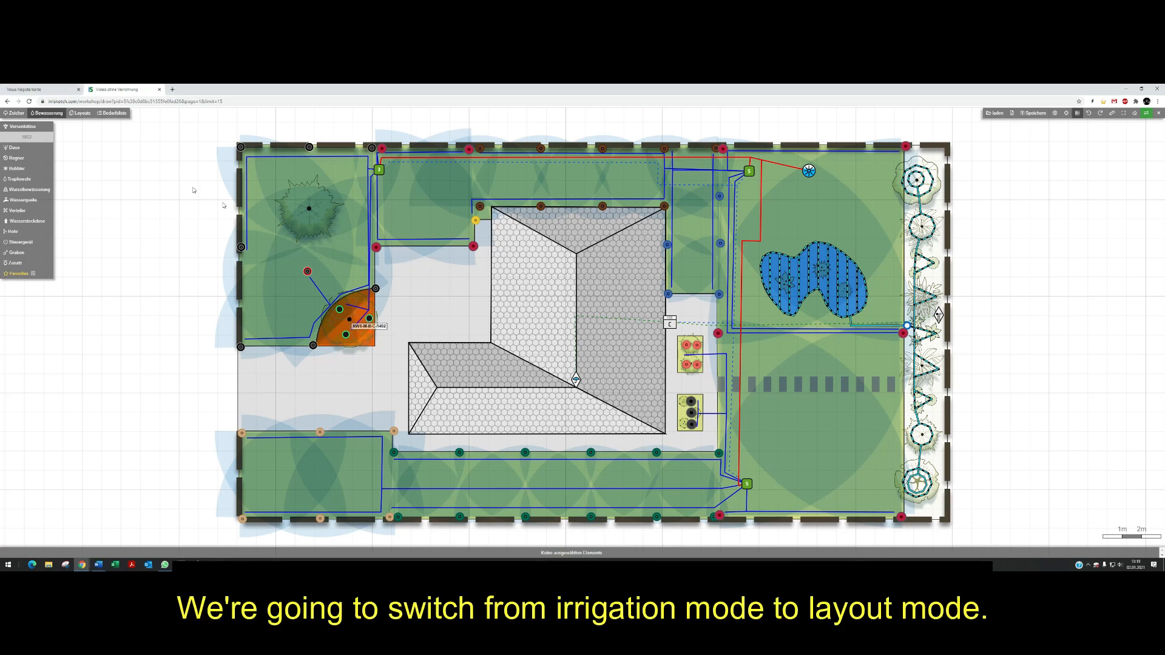
# Switch from irrigation to layout mode and rename the first layout as "Uebersicht1"
pyautogui.click(83, 114)
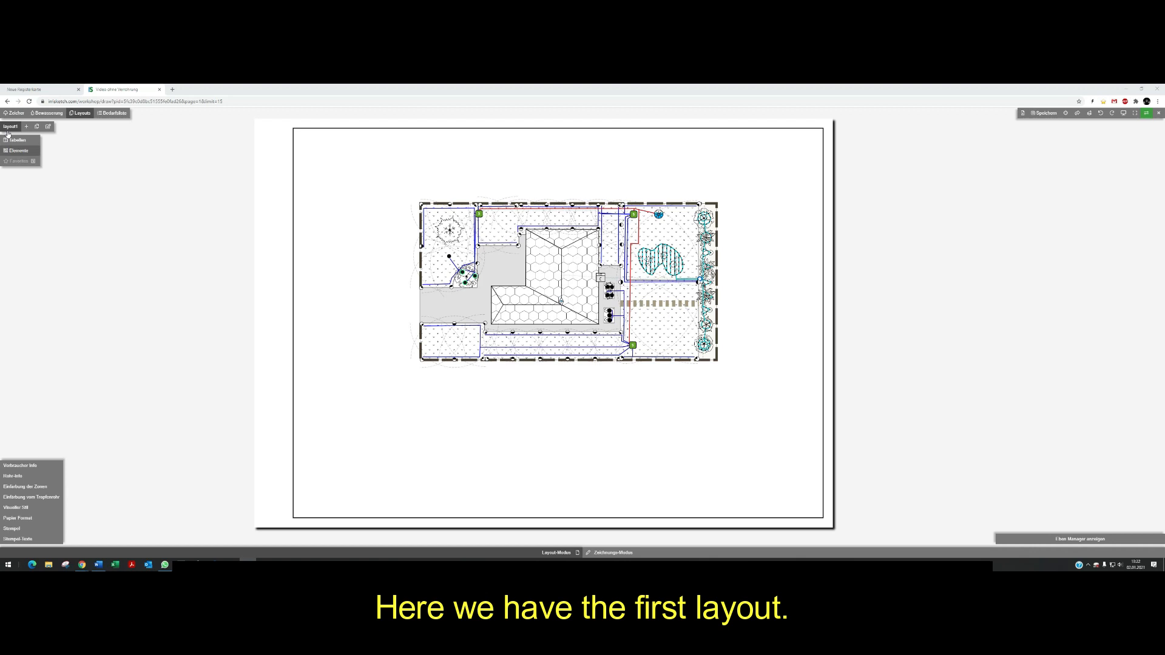
pyautogui.click(48, 127)
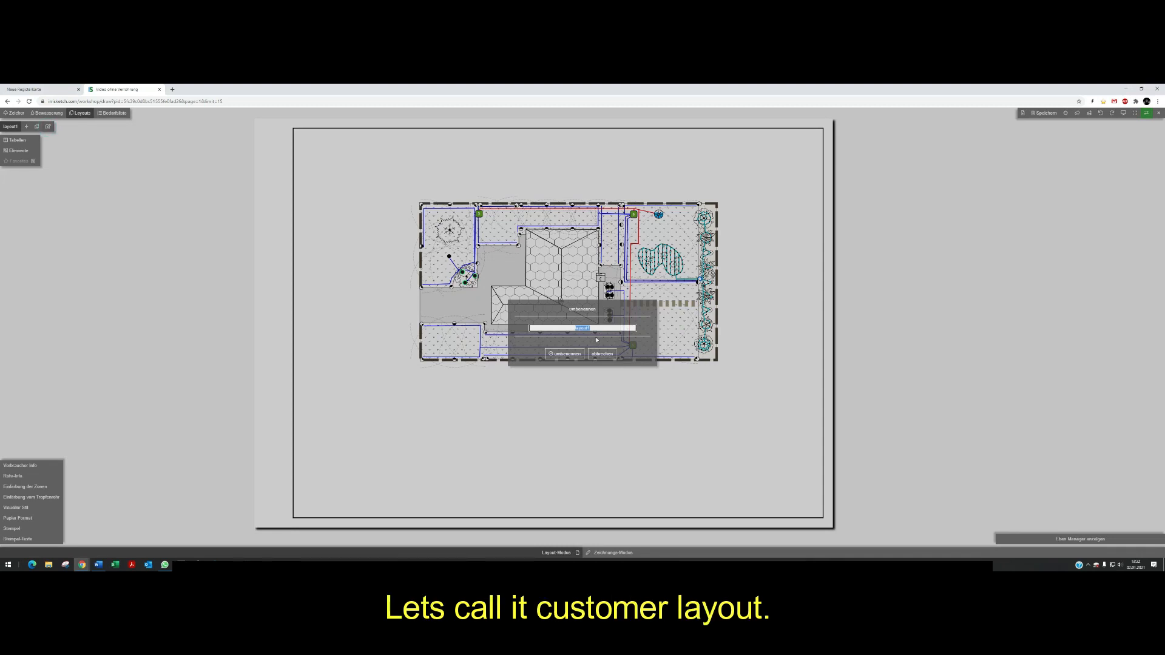
pyautogui.write('Kebersicht1')
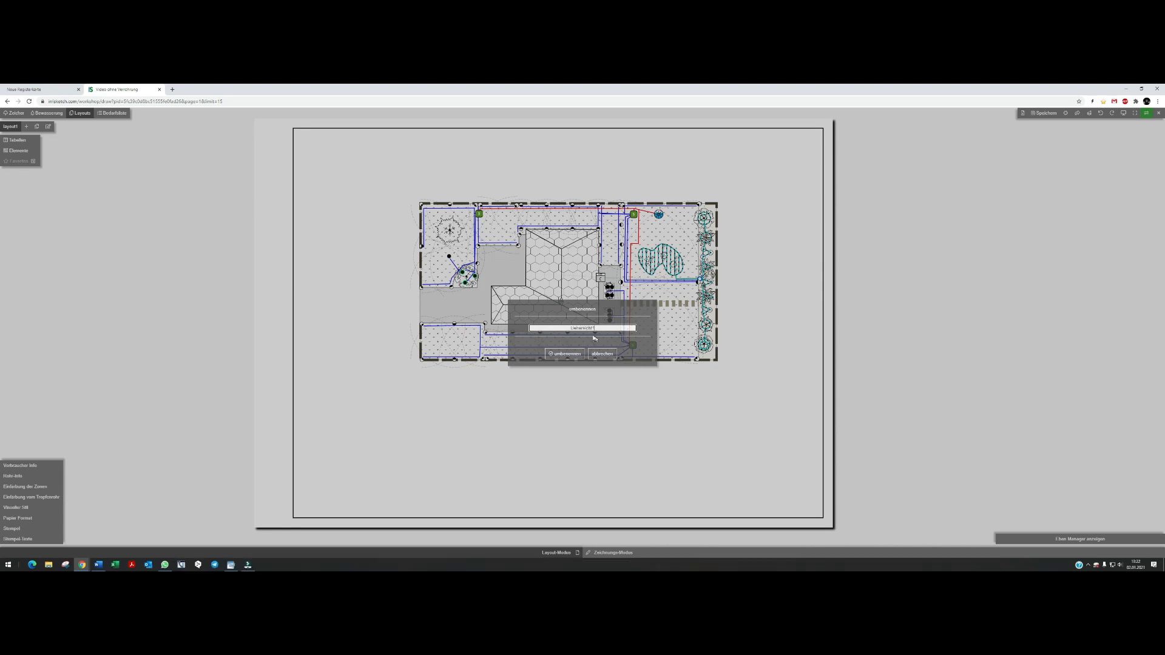
pyautogui.click(575, 355)
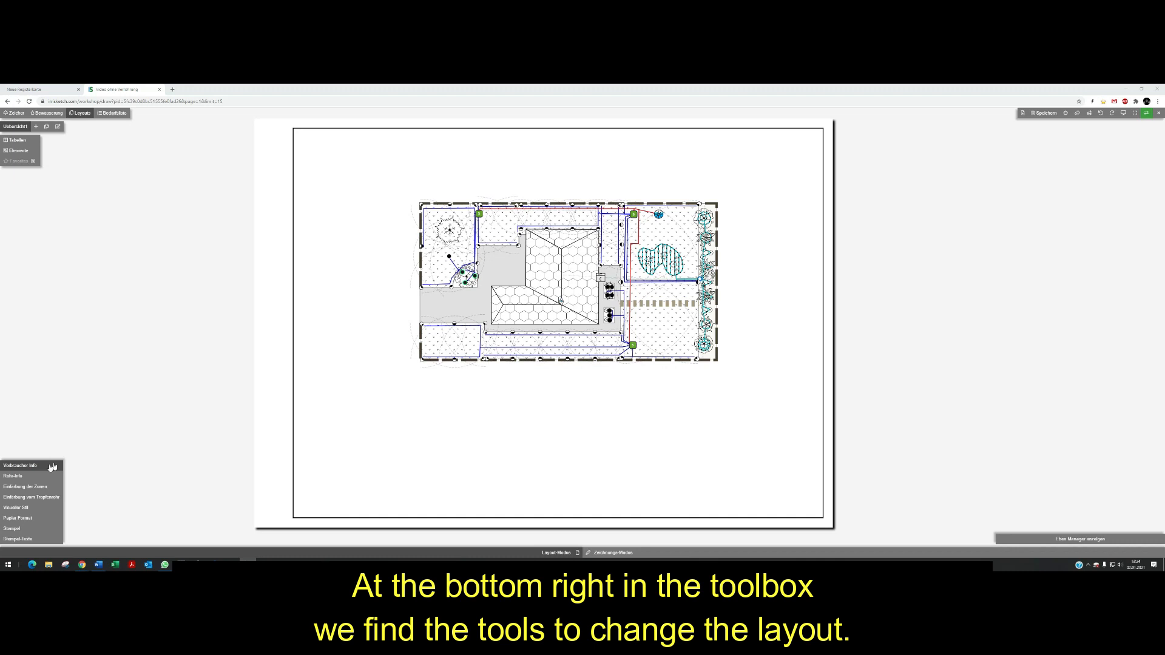
# Set the layout's paper format to A4 Vertical
pyautogui.click(11, 521)
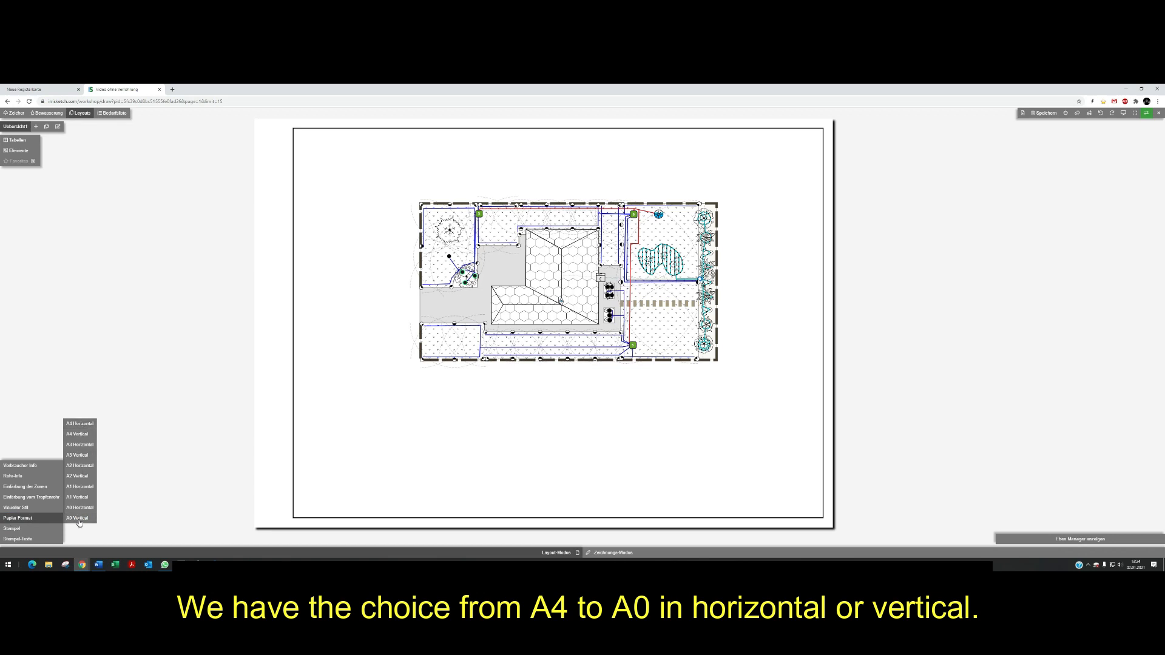
pyautogui.click(81, 435)
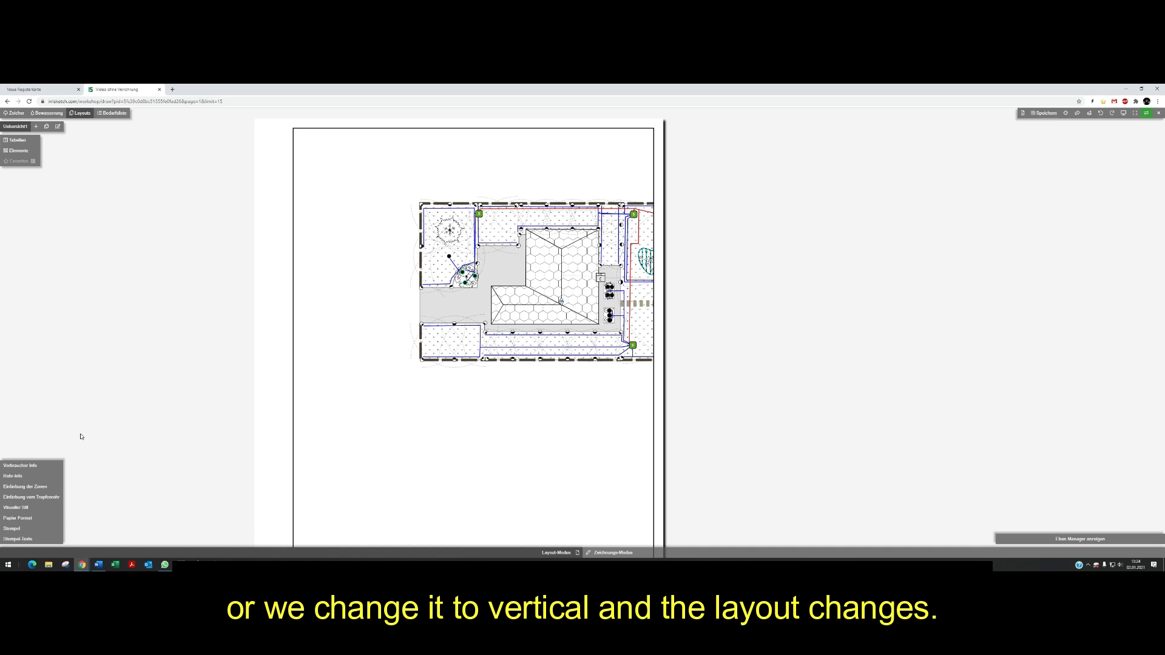
pyautogui.click(21, 465)
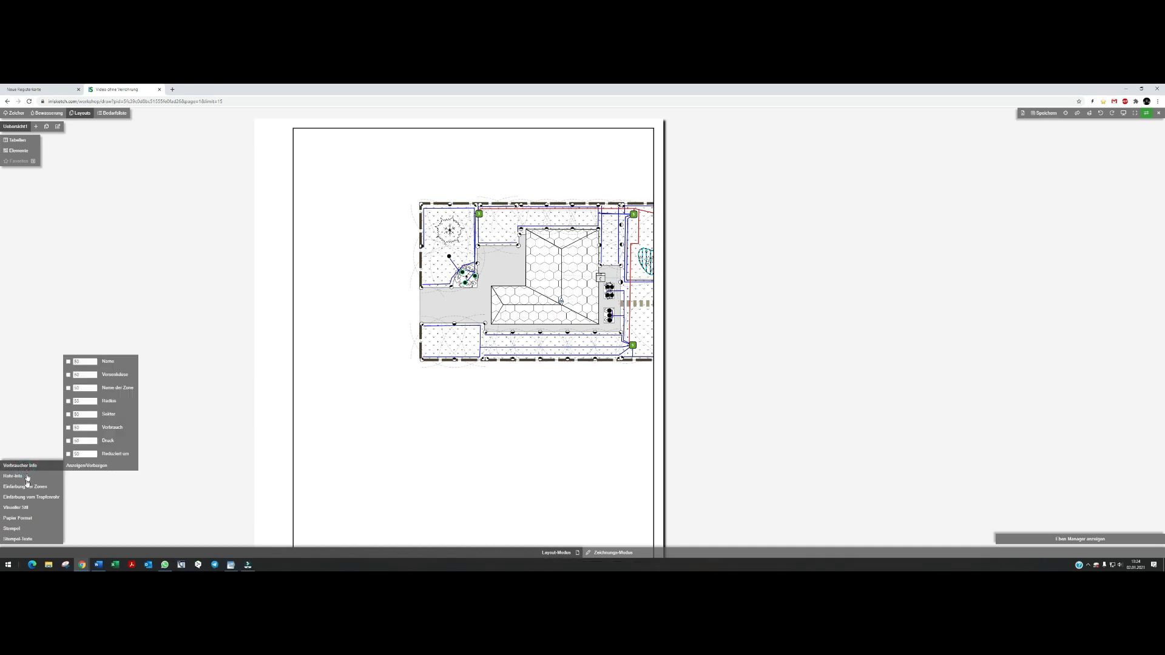
# Set the layout's paper format to A3 Horizontal and fit the sheet to the screen
pyautogui.click(19, 518)
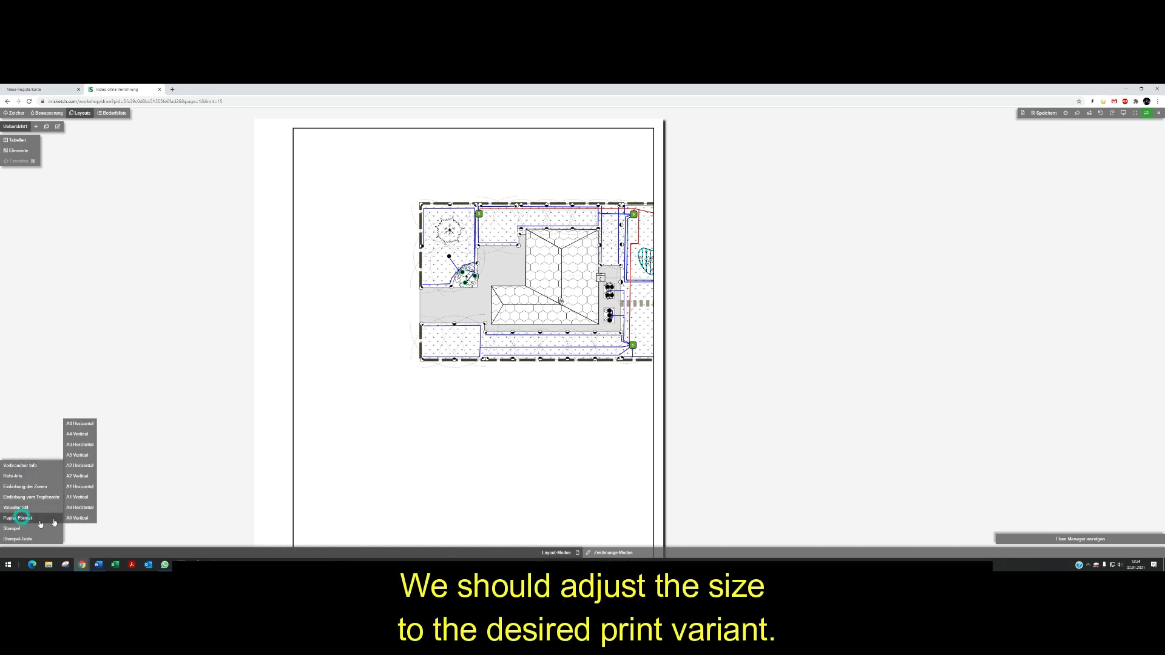
pyautogui.click(81, 446)
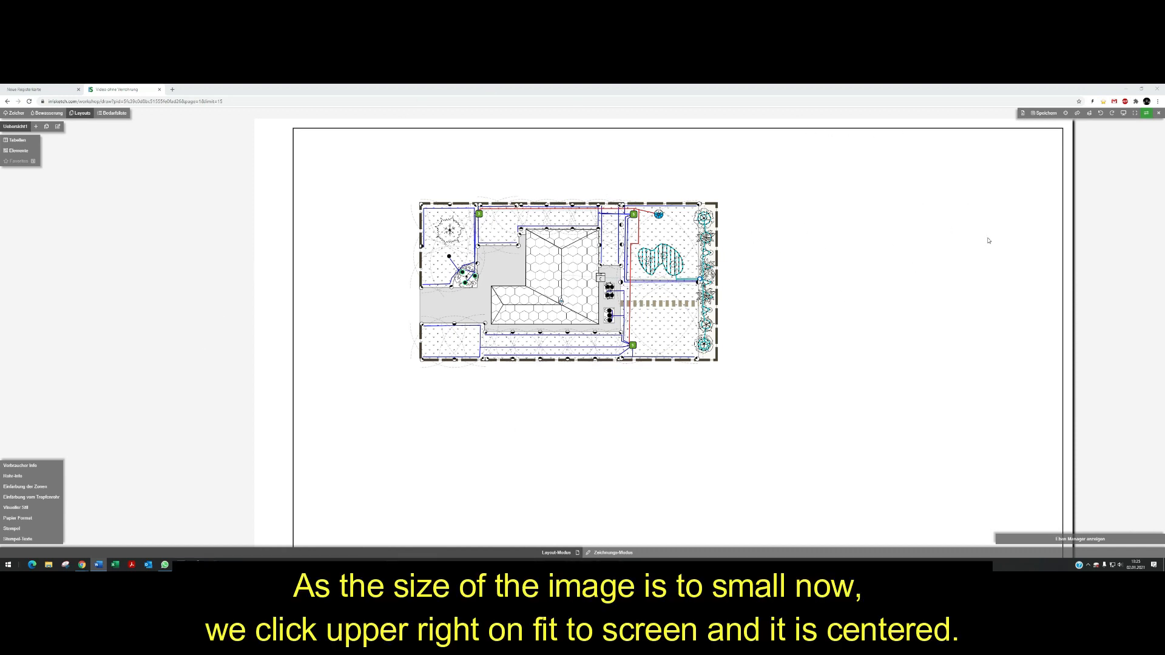
pyautogui.click(1135, 117)
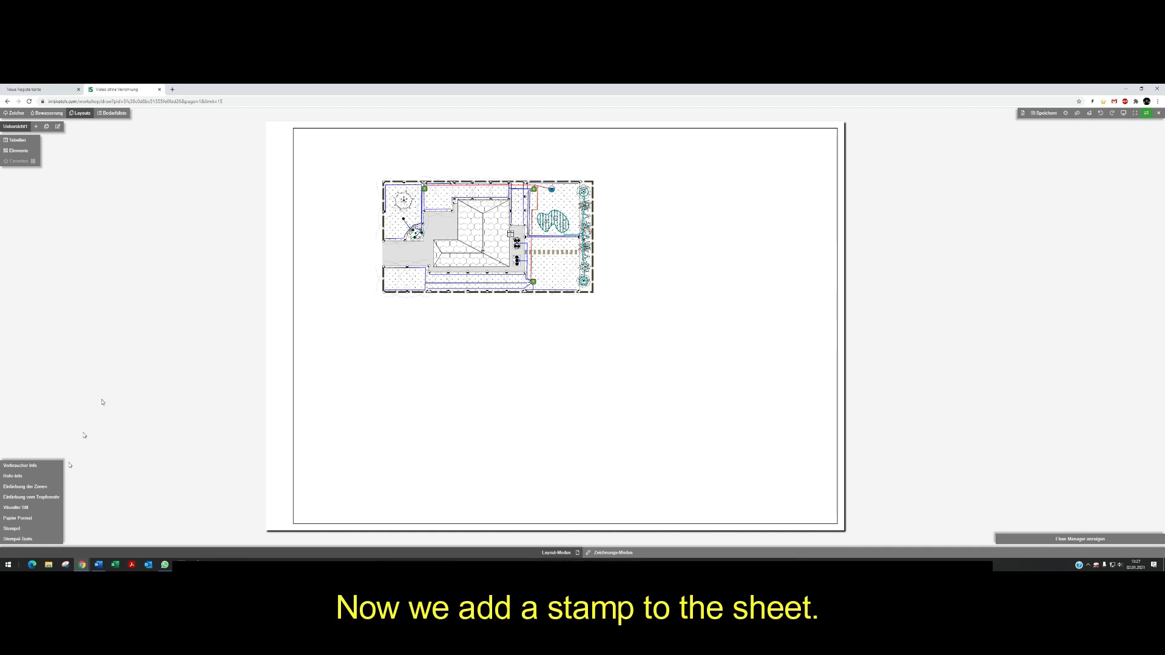
# Add the GOST 21.101-97 (First) stamp to the sheet and replace its document definition text with the customer's name
pyautogui.moveTo(11, 528)
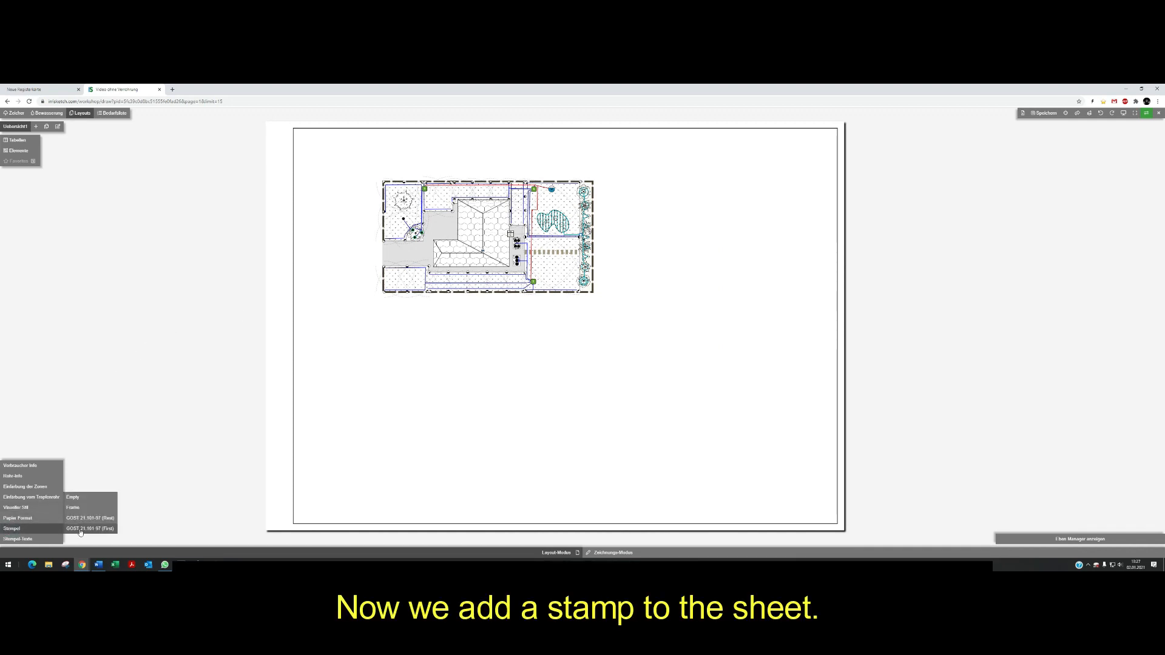
pyautogui.click(85, 529)
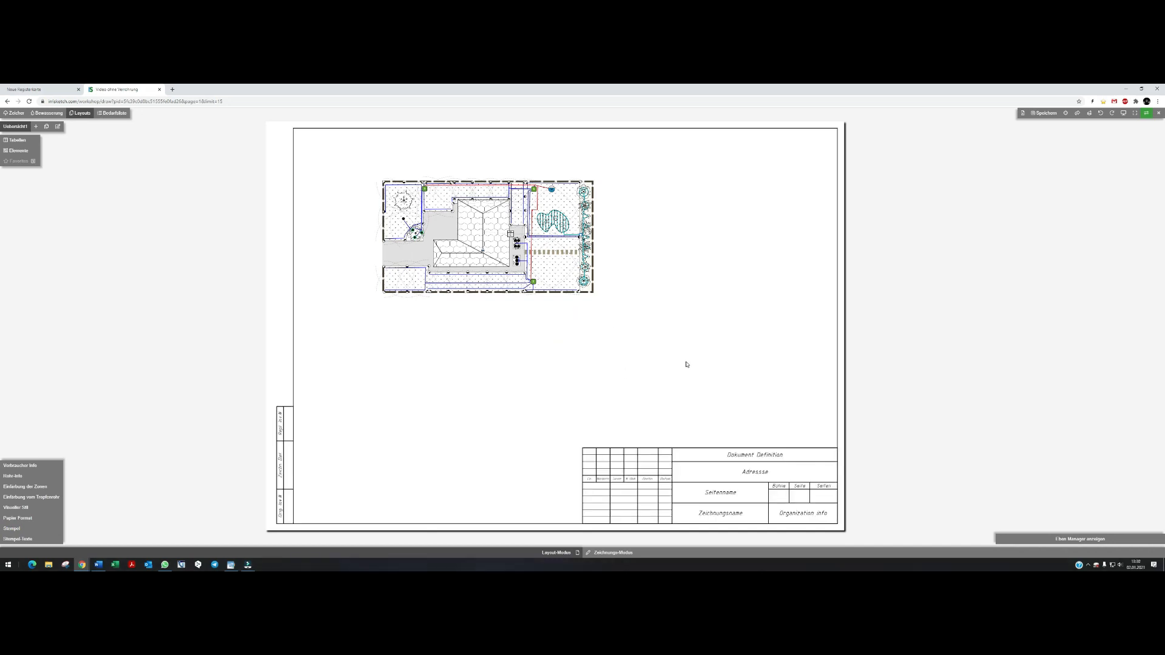
pyautogui.click(759, 456)
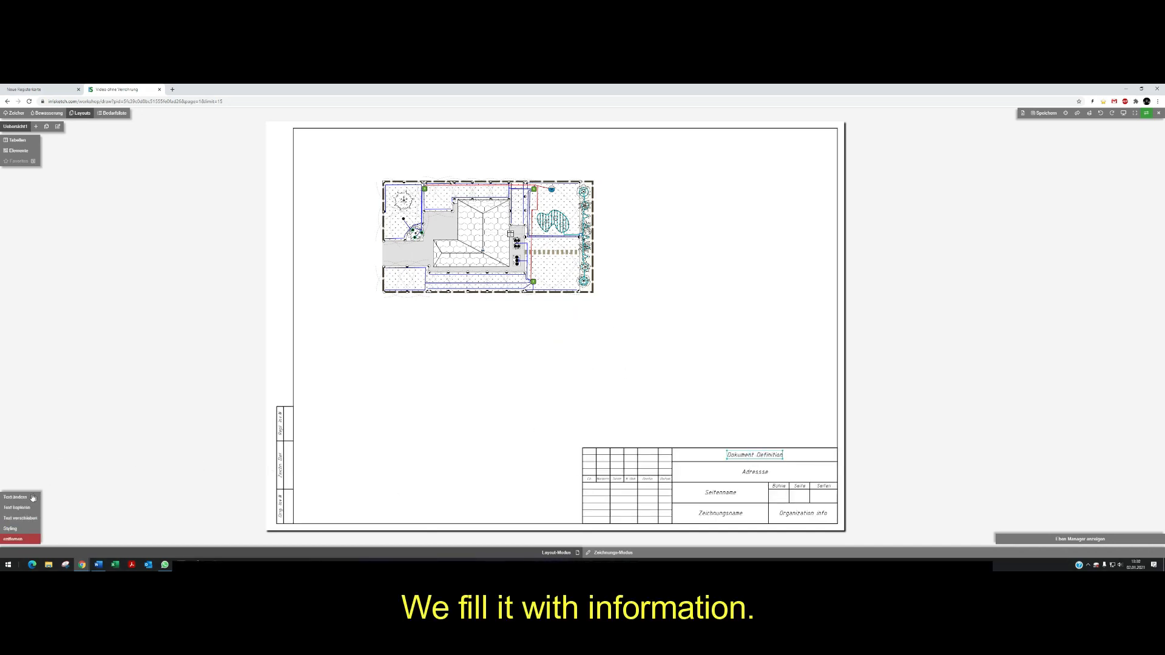
pyautogui.click(18, 498)
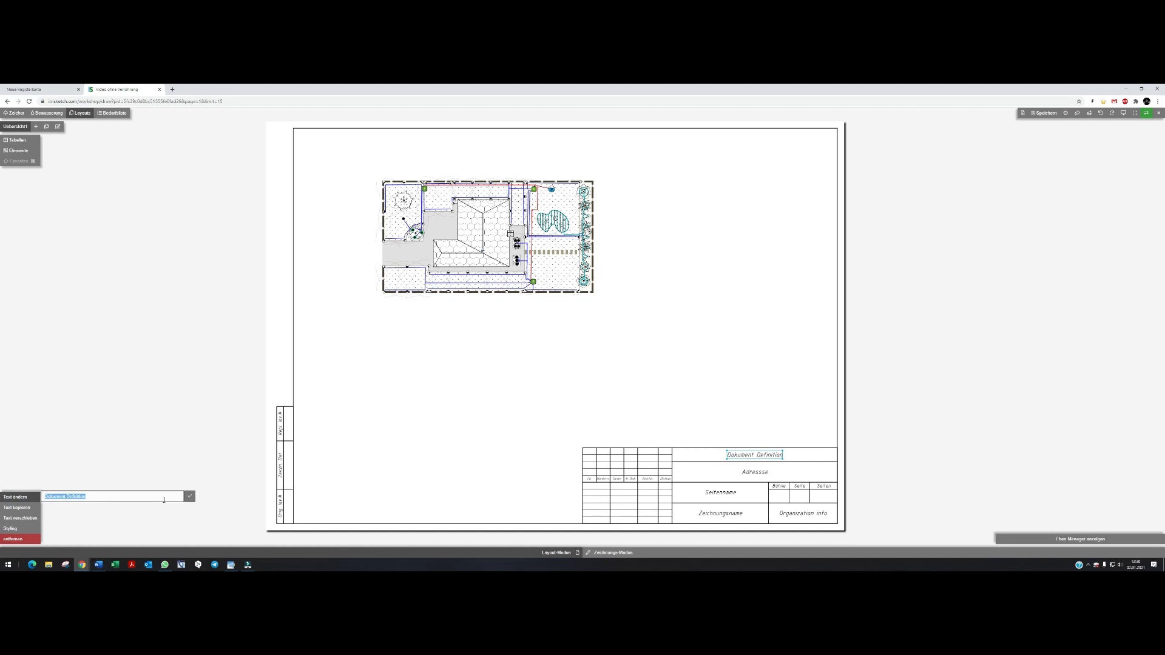
pyautogui.write('Mustermann')
pyautogui.click(190, 496)
# Replace the stamp's address placeholder with the customer's street and city
pyautogui.click(751, 473)
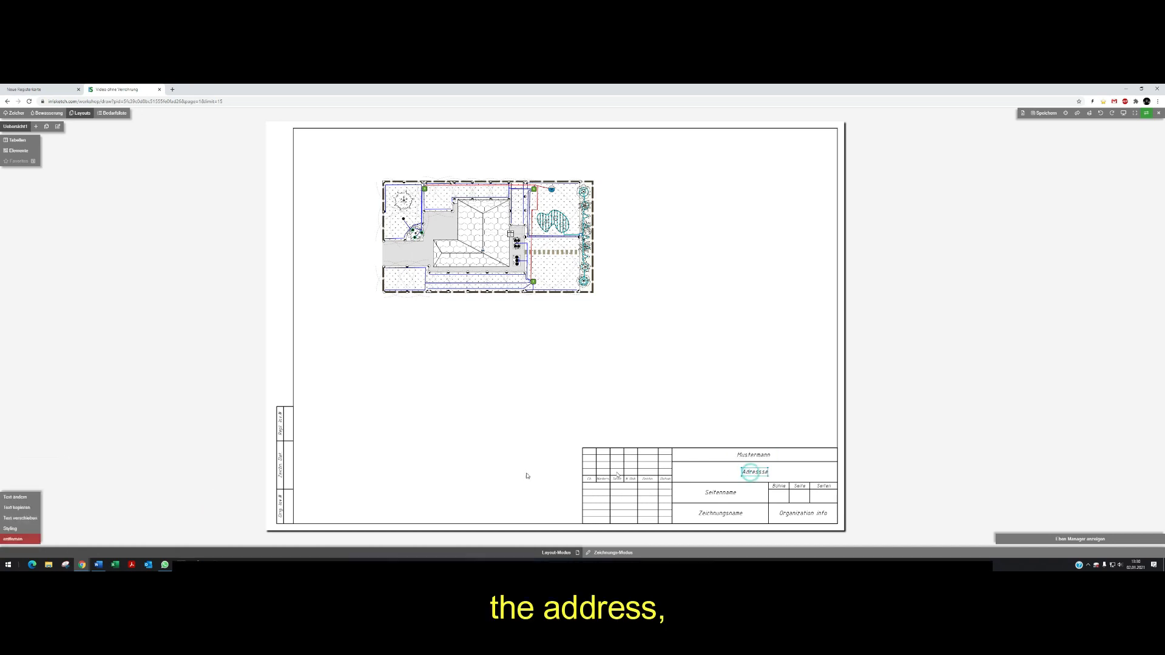
pyautogui.click(16, 496)
pyautogui.write('Musterstrasse 33 Musterstadt')
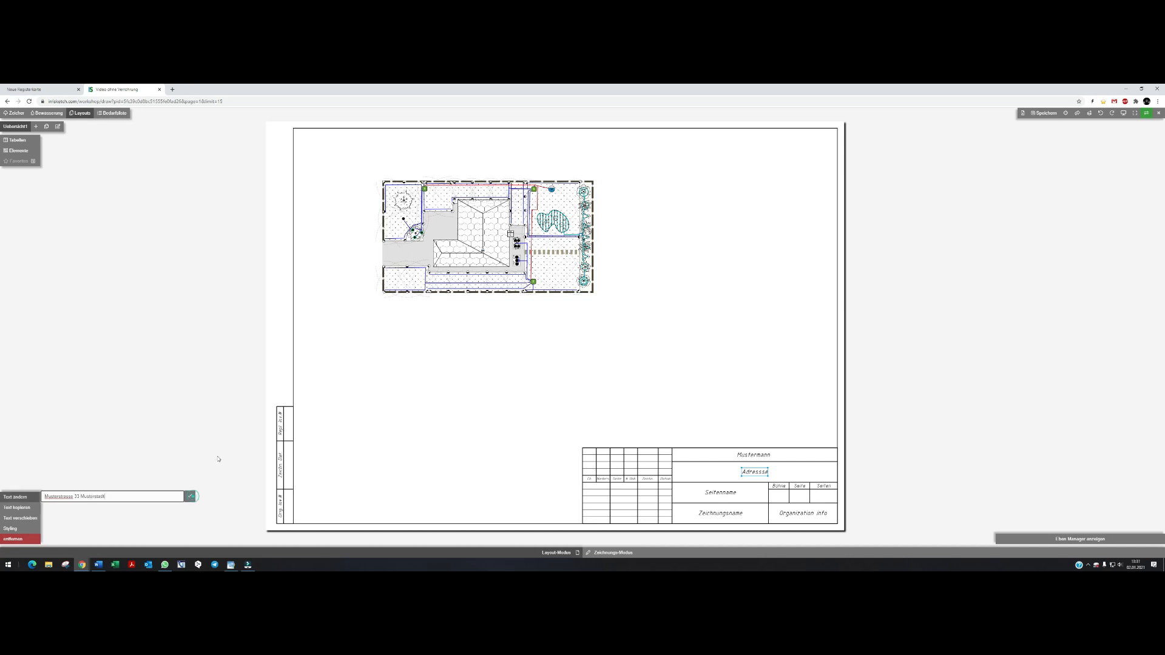
pyautogui.click(189, 496)
# Replace the stamp's organization info text with "LTW GmbH"
pyautogui.click(793, 513)
pyautogui.click(15, 497)
pyautogui.write('LTW GmbH')
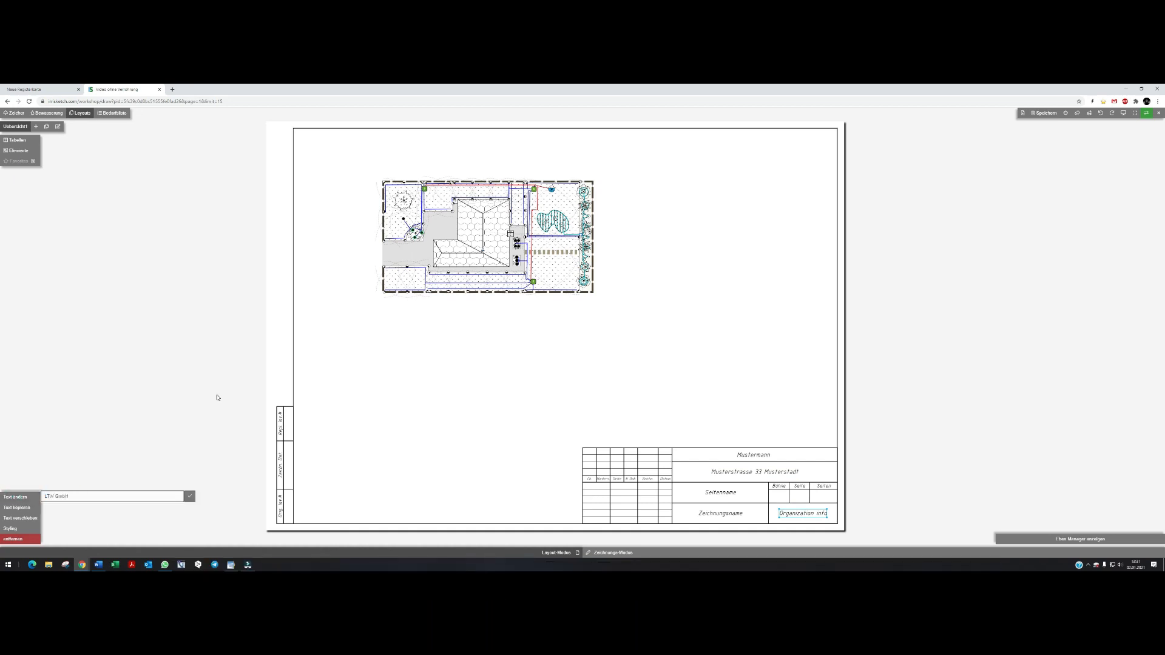
pyautogui.click(189, 497)
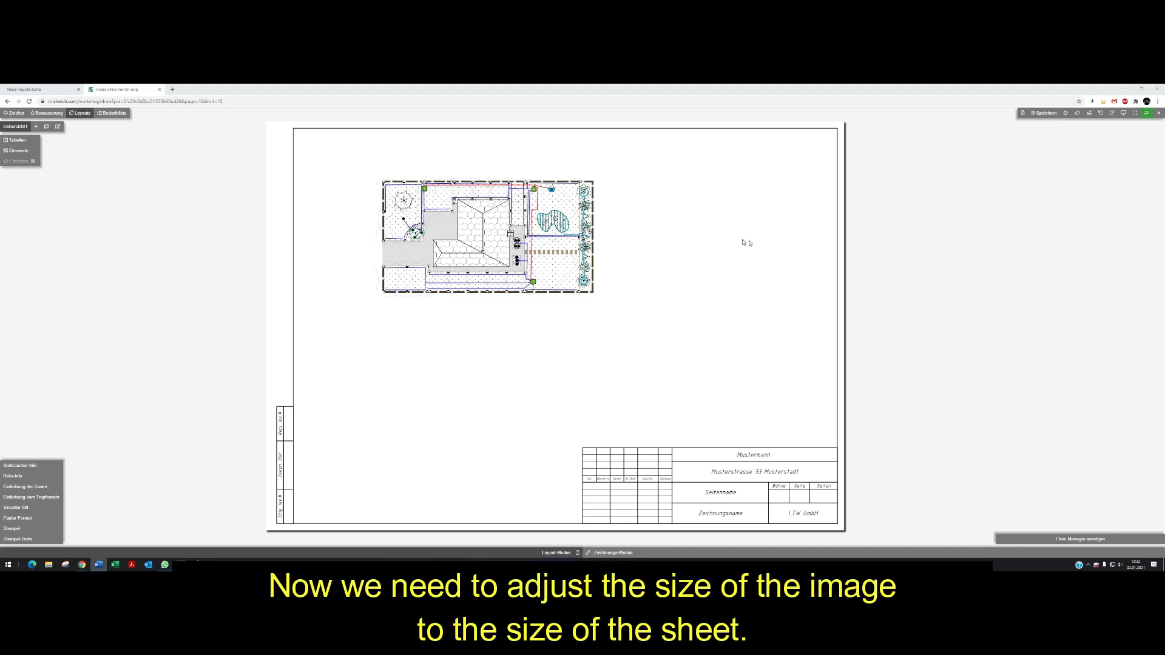
# Switch to drawing mode, move the plan toward the middle of the sheet and enlarge it slightly
pyautogui.click(609, 554)
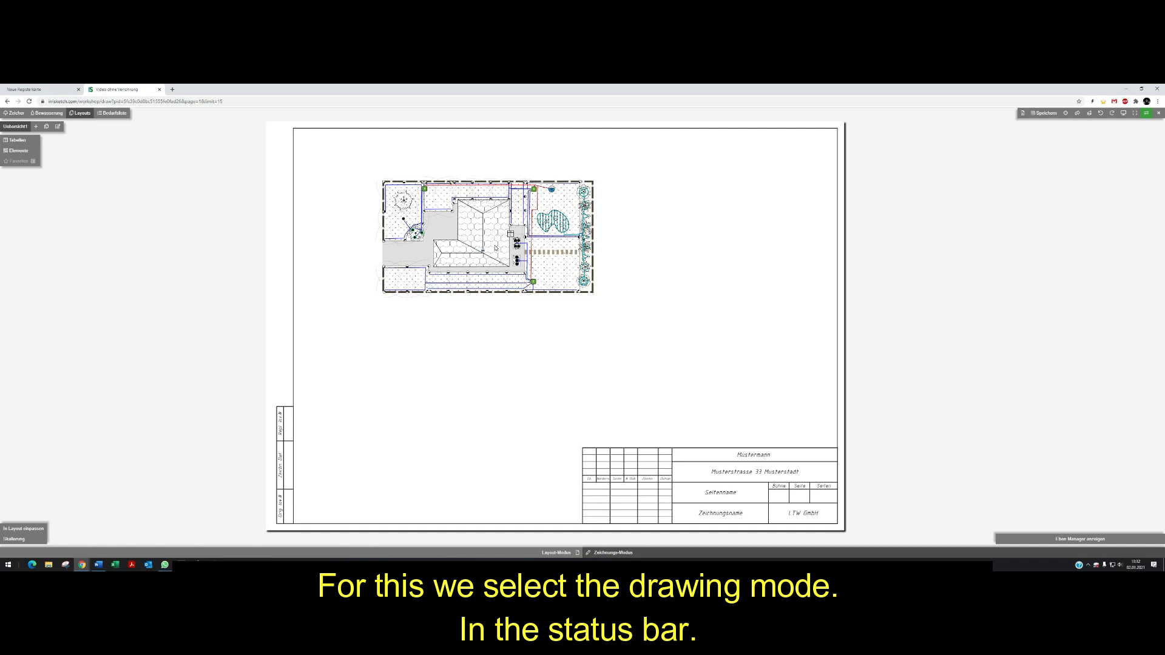
pyautogui.moveTo(494, 246)
pyautogui.mouseDown(button='middle')
pyautogui.moveTo(518, 300)
pyautogui.moveTo(663, 369)
pyautogui.moveTo(616, 320)
pyautogui.moveTo(622, 330)
pyautogui.moveTo(604, 323)
pyautogui.mouseUp(button='middle')
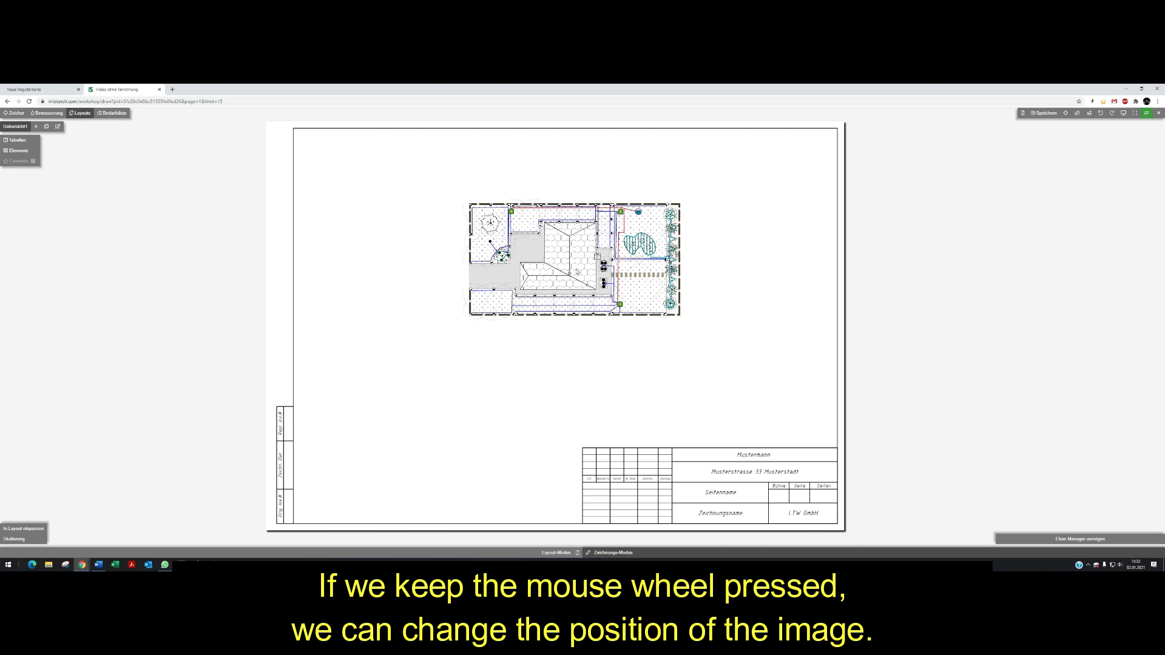
pyautogui.scroll(2, 577, 273)
pyautogui.scroll(2, 577, 272)
pyautogui.scroll(-2, 577, 272)
pyautogui.scroll(2, 577, 272)
pyautogui.scroll(-3, 577, 272)
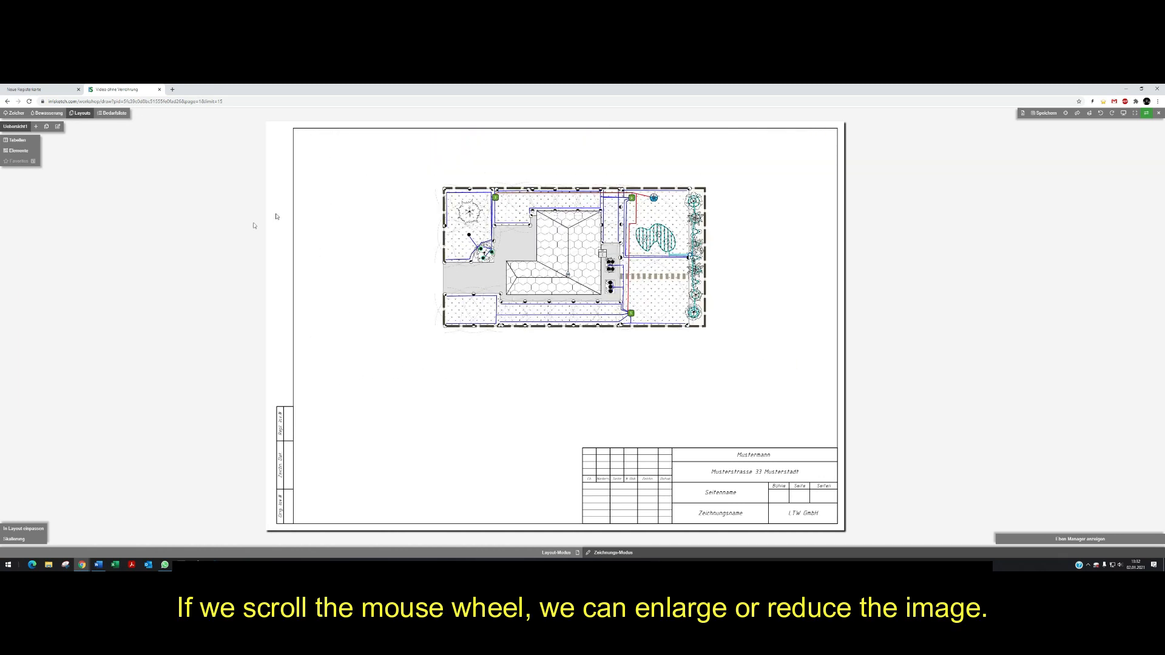
# Fit the plan into the layout and try the scales 1:100 and 1:200 on it
pyautogui.click(28, 532)
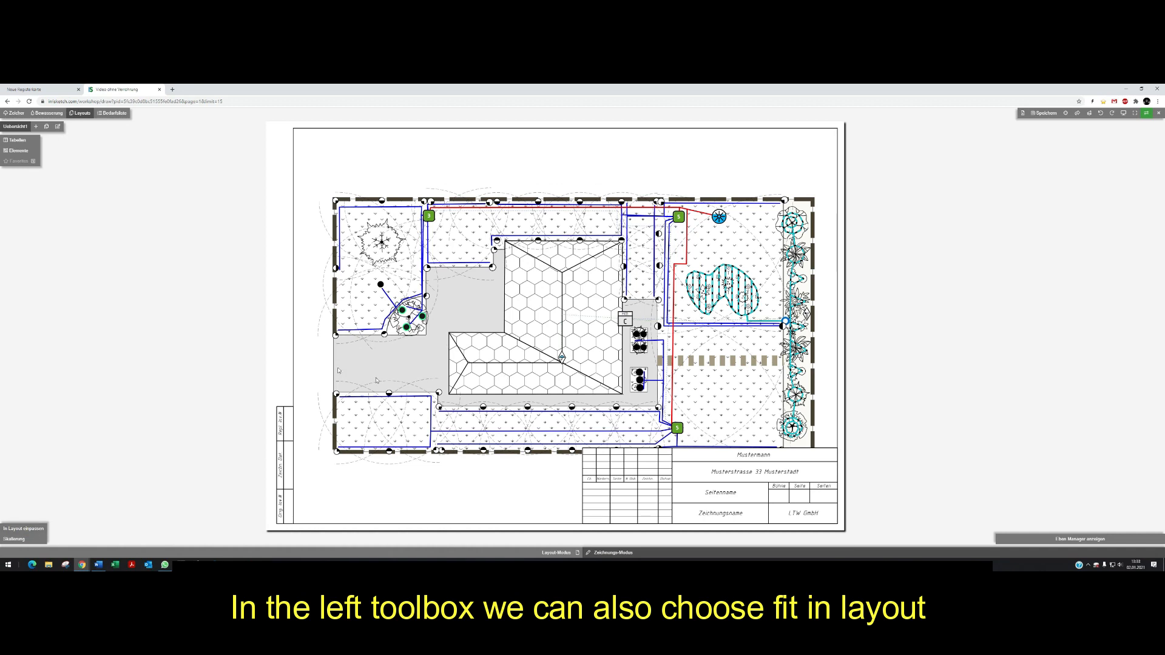
pyautogui.click(14, 539)
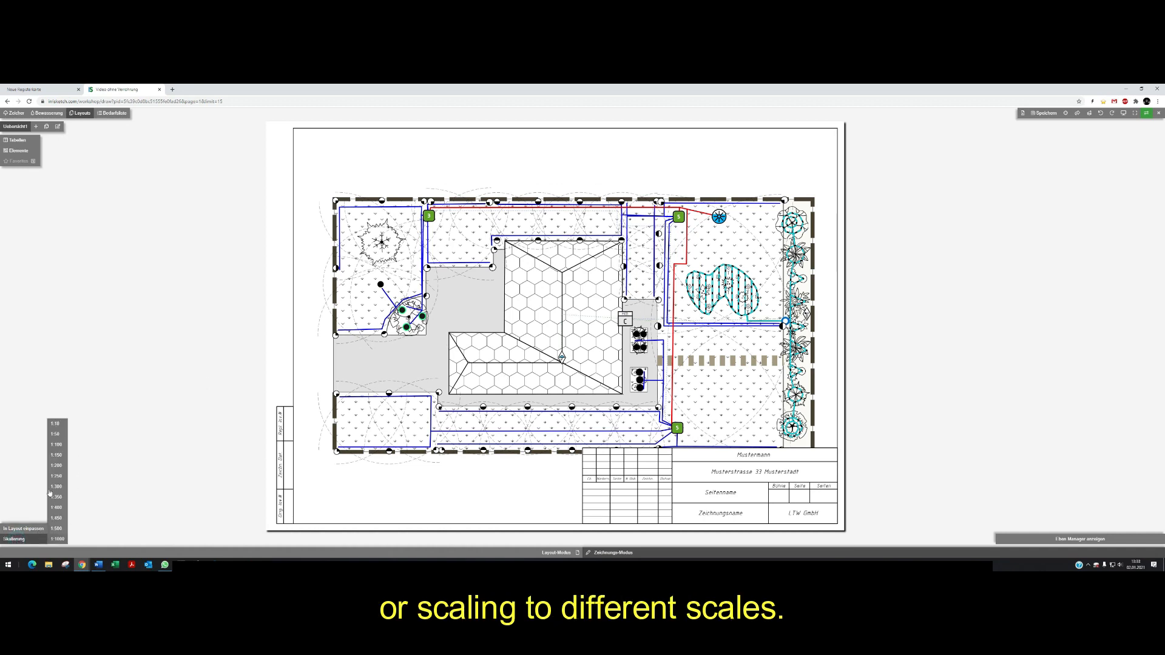
pyautogui.click(56, 446)
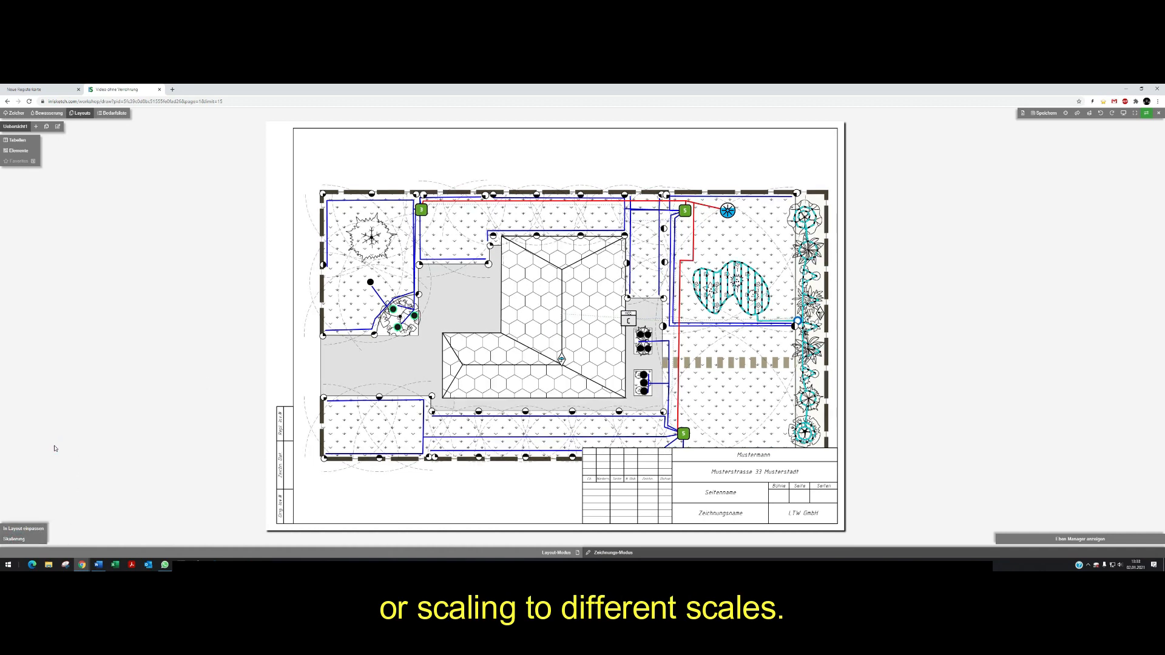
pyautogui.click(22, 539)
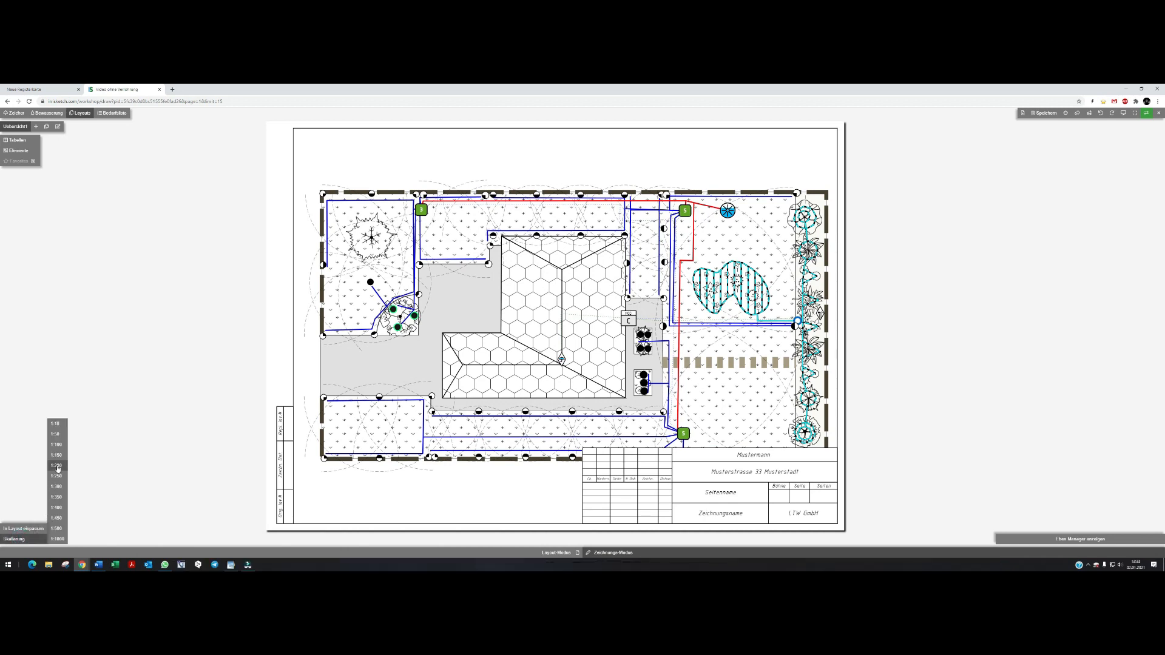
pyautogui.click(57, 466)
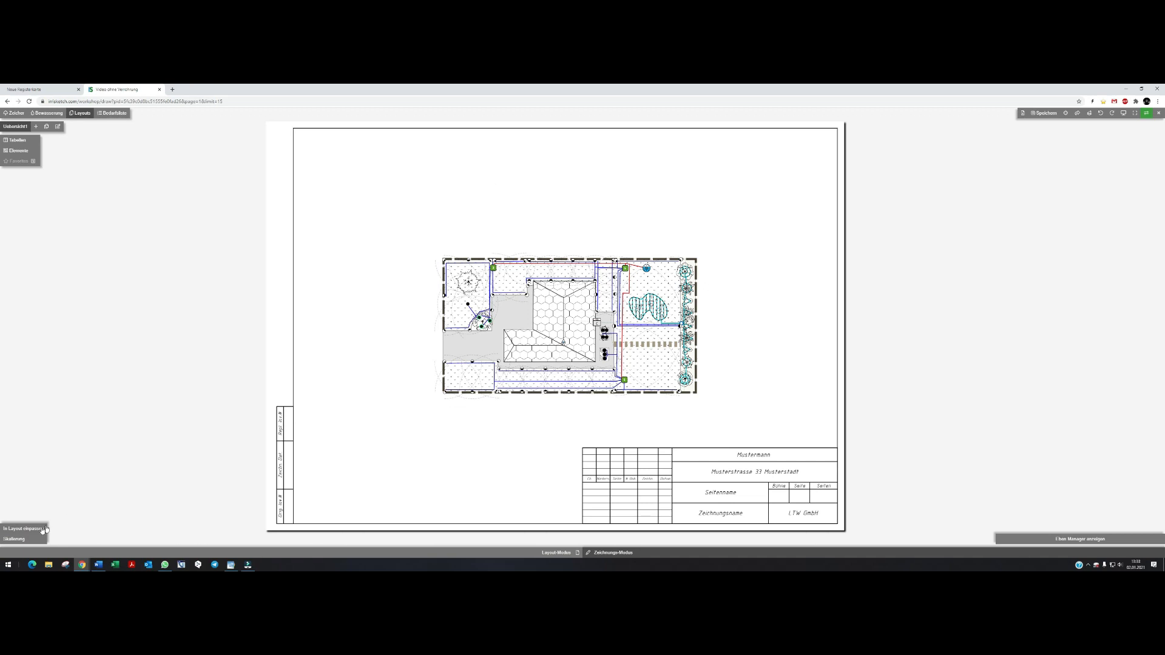
# Fit the plan into the layout, move it up clear of the stamp, and return to layout mode
pyautogui.click(23, 528)
pyautogui.moveTo(581, 342); pyautogui.dragTo(588, 299)
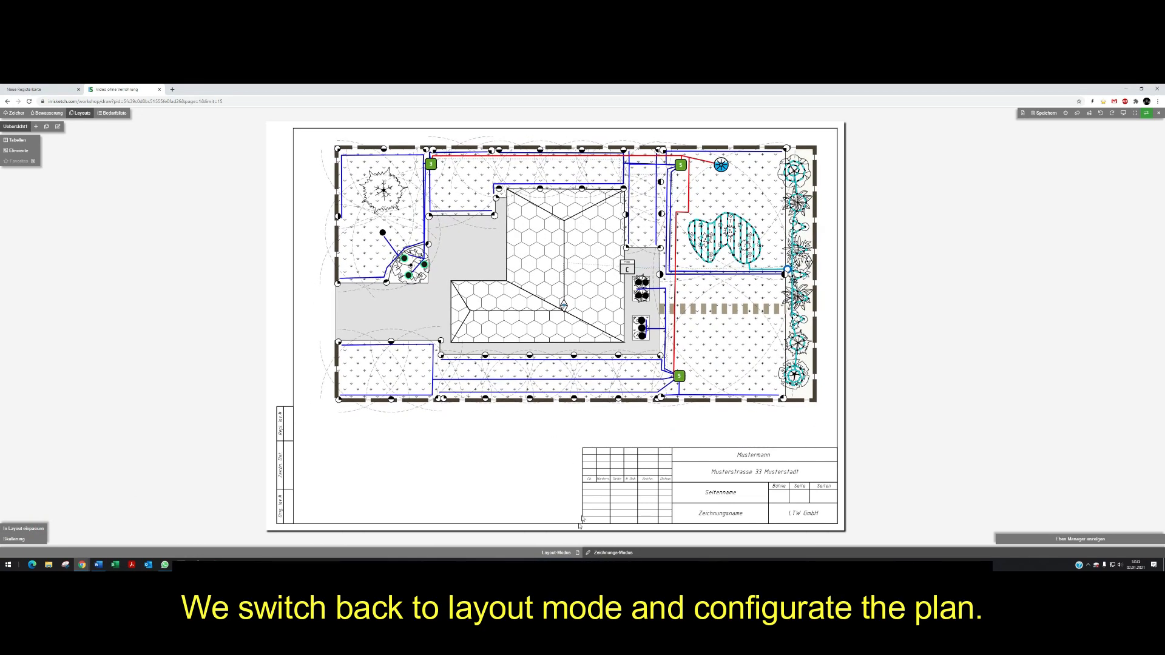
pyautogui.click(556, 552)
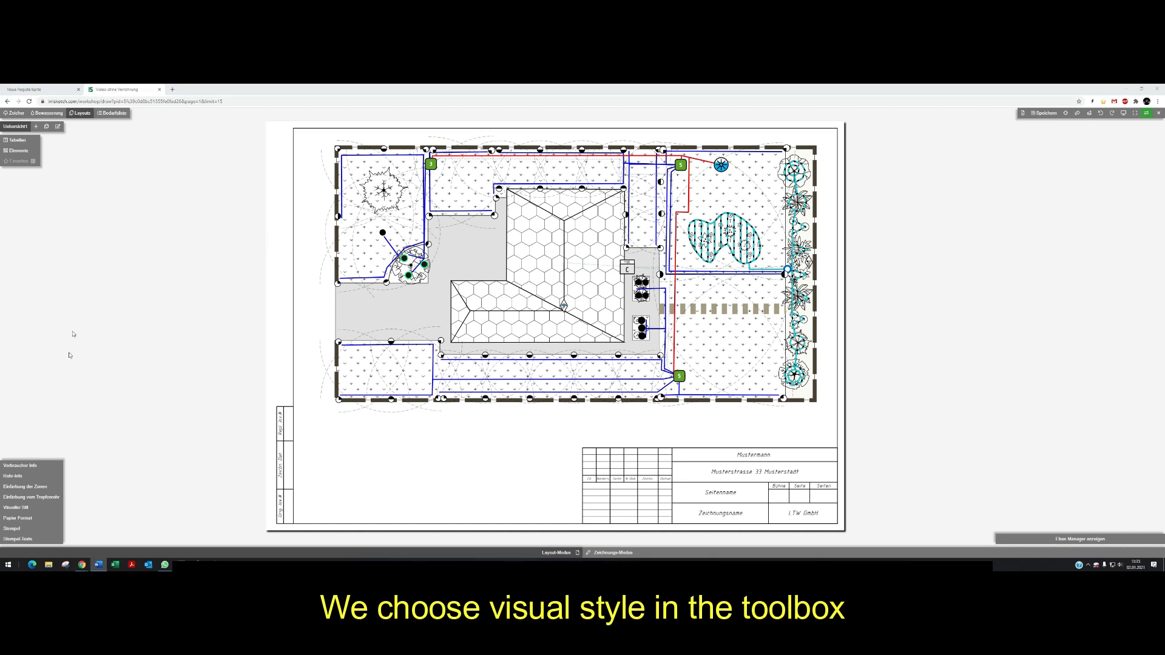
# Apply the Landscape visual style to the plan and switch it to the Sprinkler style
pyautogui.click(15, 509)
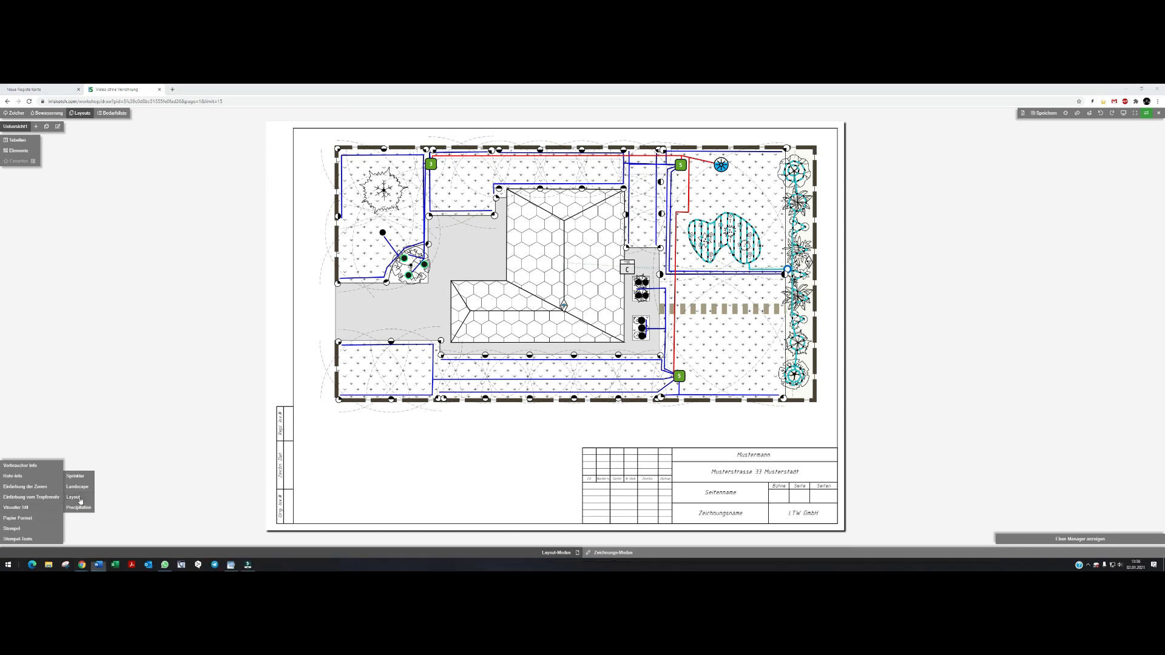
pyautogui.click(80, 486)
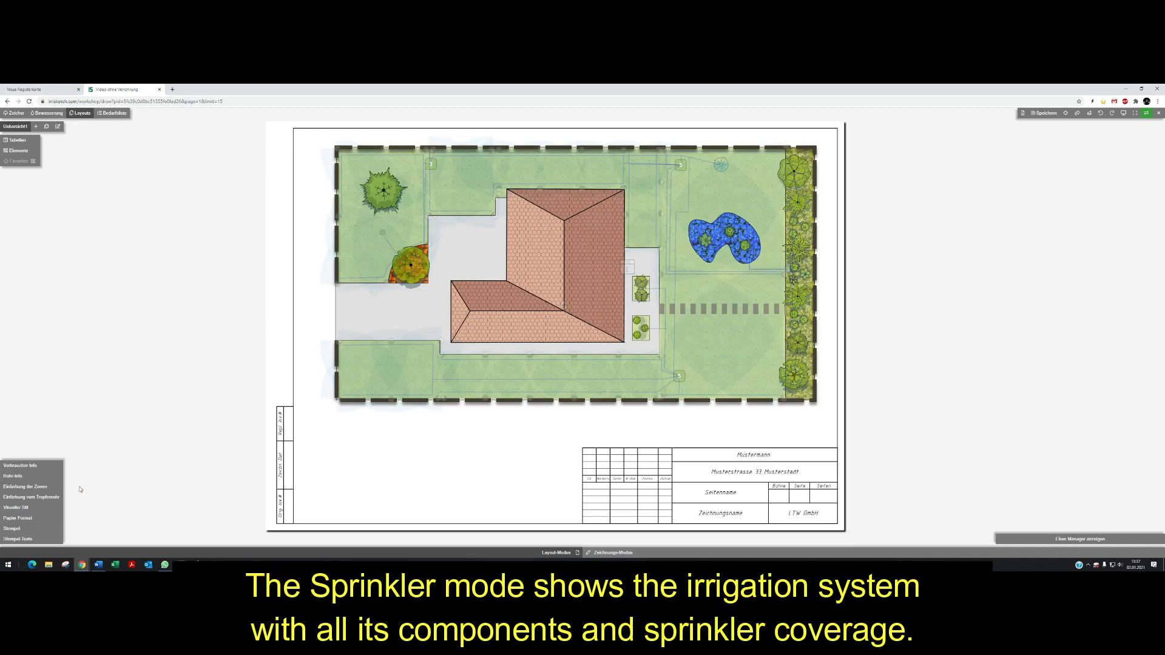
pyautogui.moveTo(18, 507)
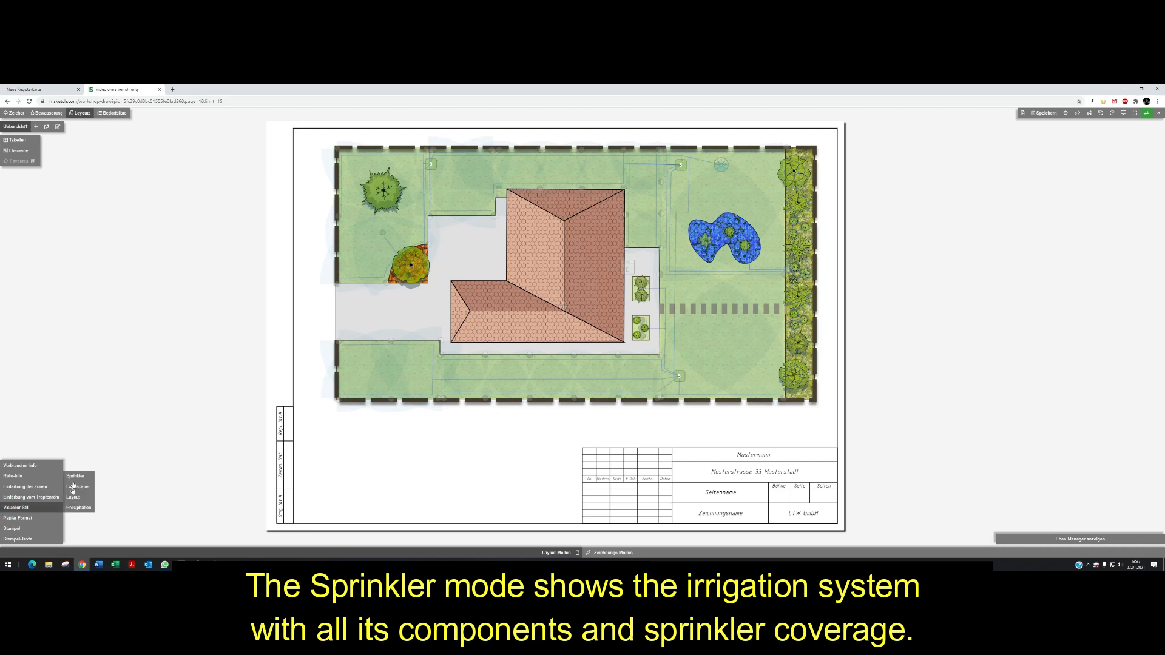
pyautogui.click(76, 477)
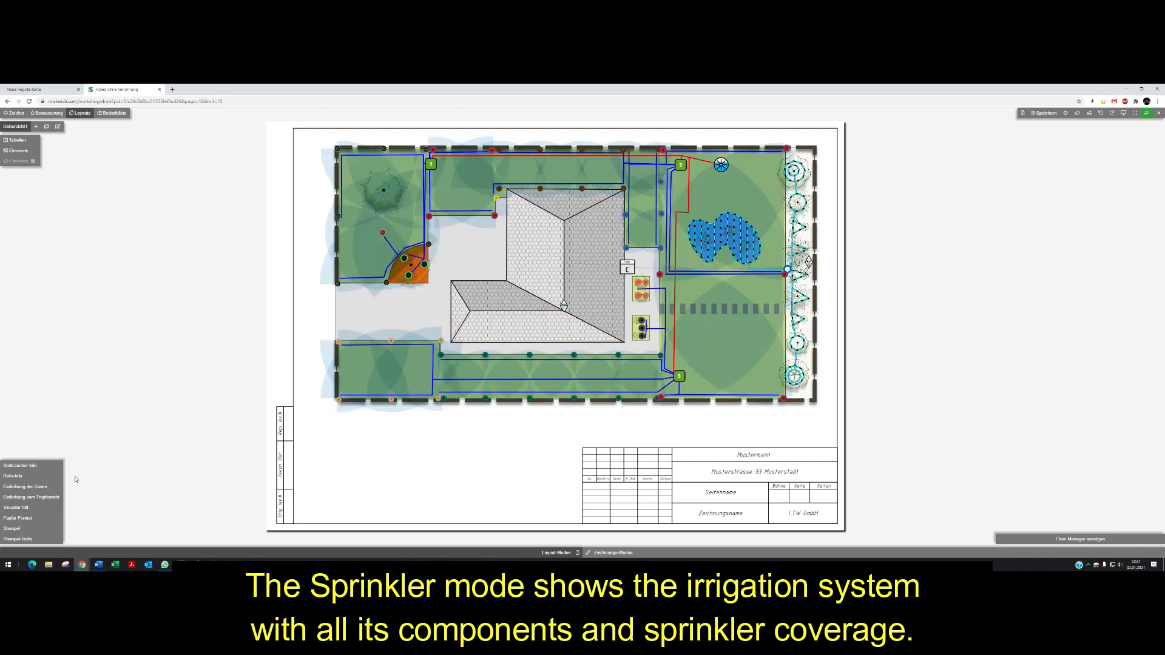
# Apply the Precipitation visual style to the plan and return it to the Layout style
pyautogui.moveTo(44, 508)
pyautogui.click(80, 511)
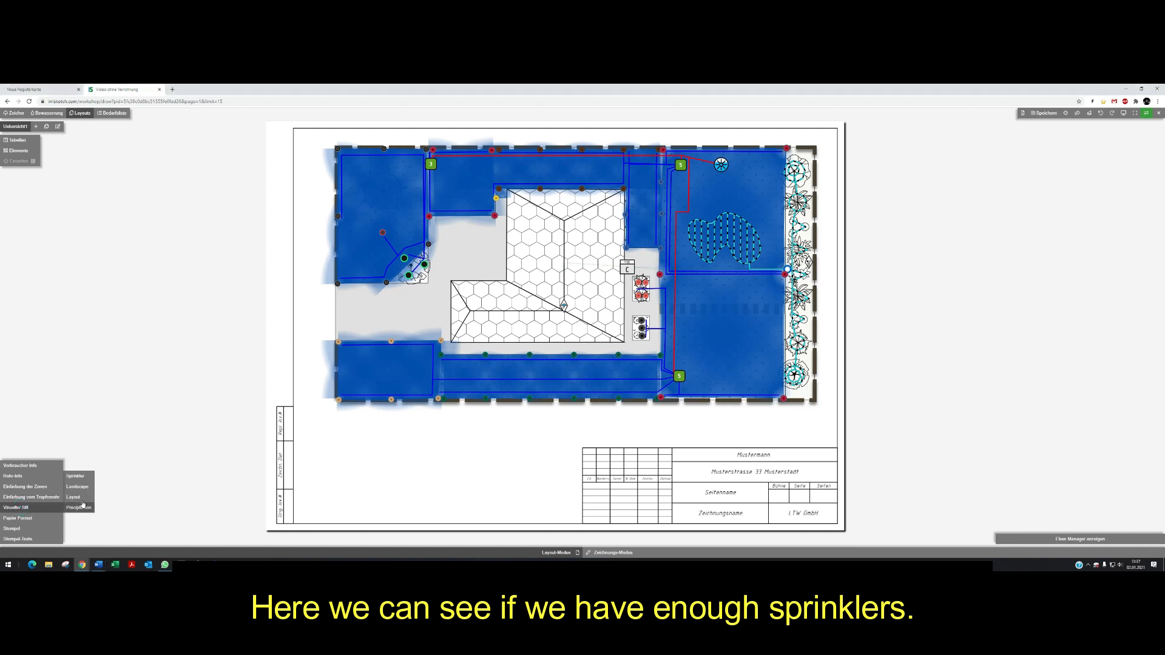
pyautogui.click(82, 500)
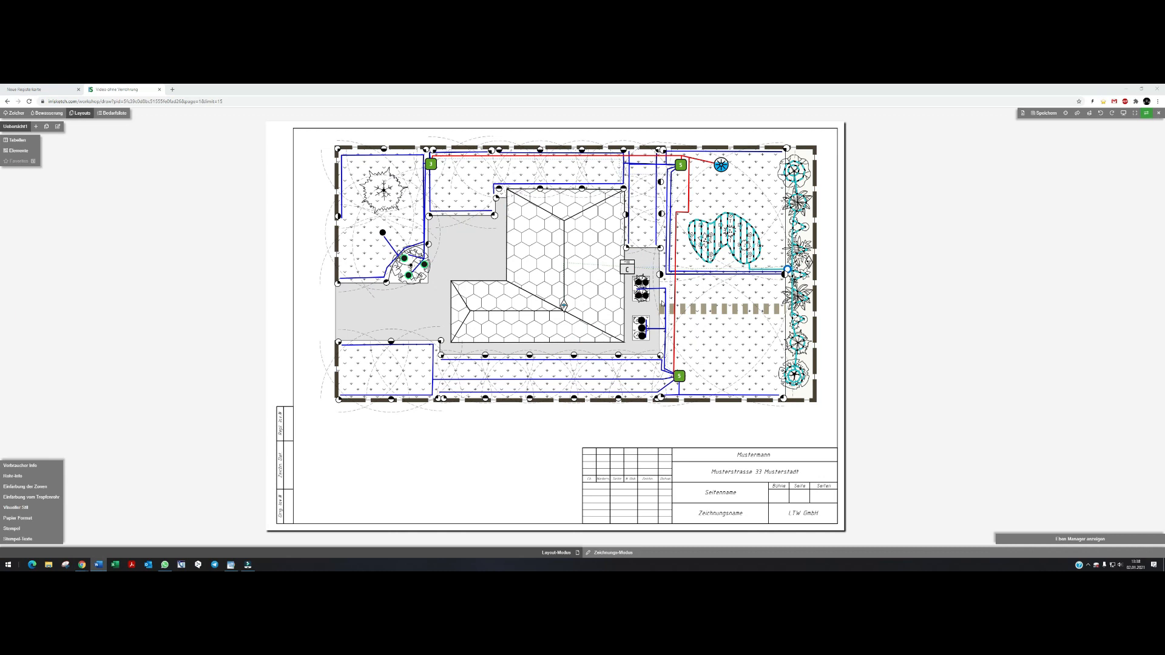
# Show the layer manager and enlarge the symbols of the Verbraucher layer by six increments
pyautogui.click(1070, 538)
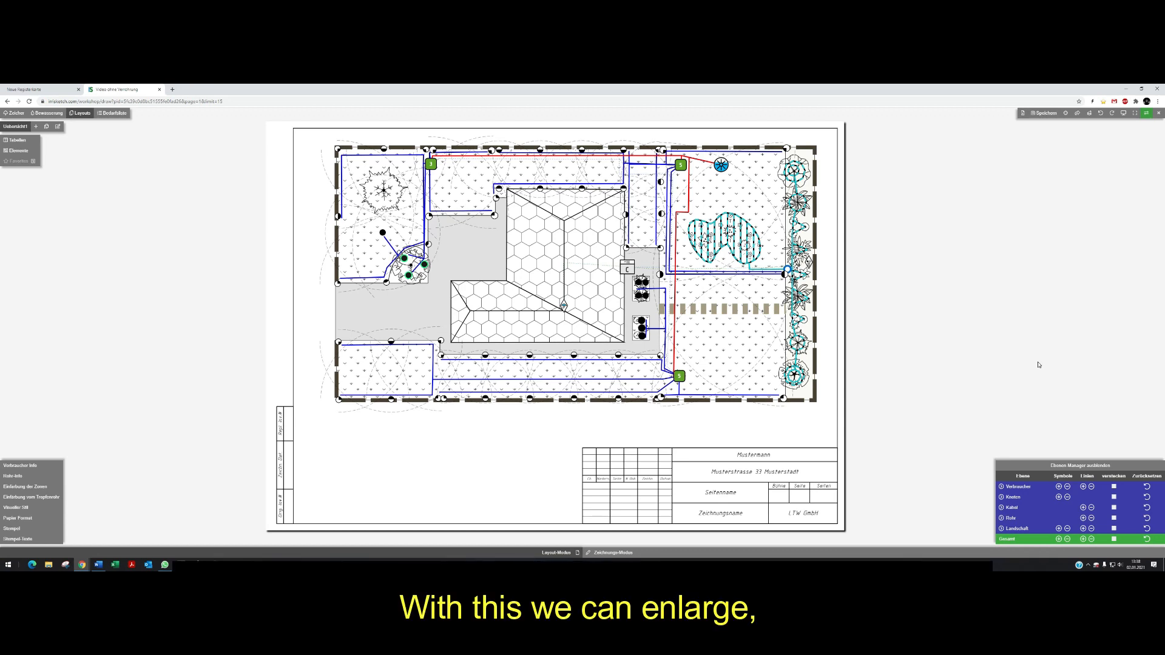
pyautogui.click(1001, 487)
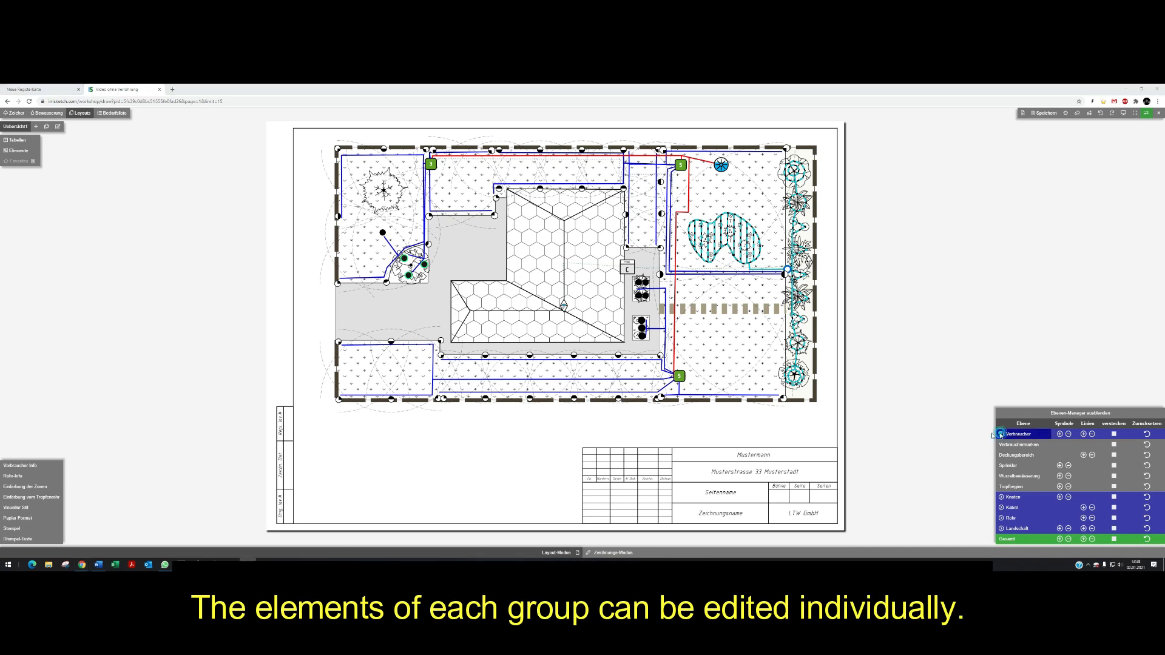
pyautogui.click(1017, 435)
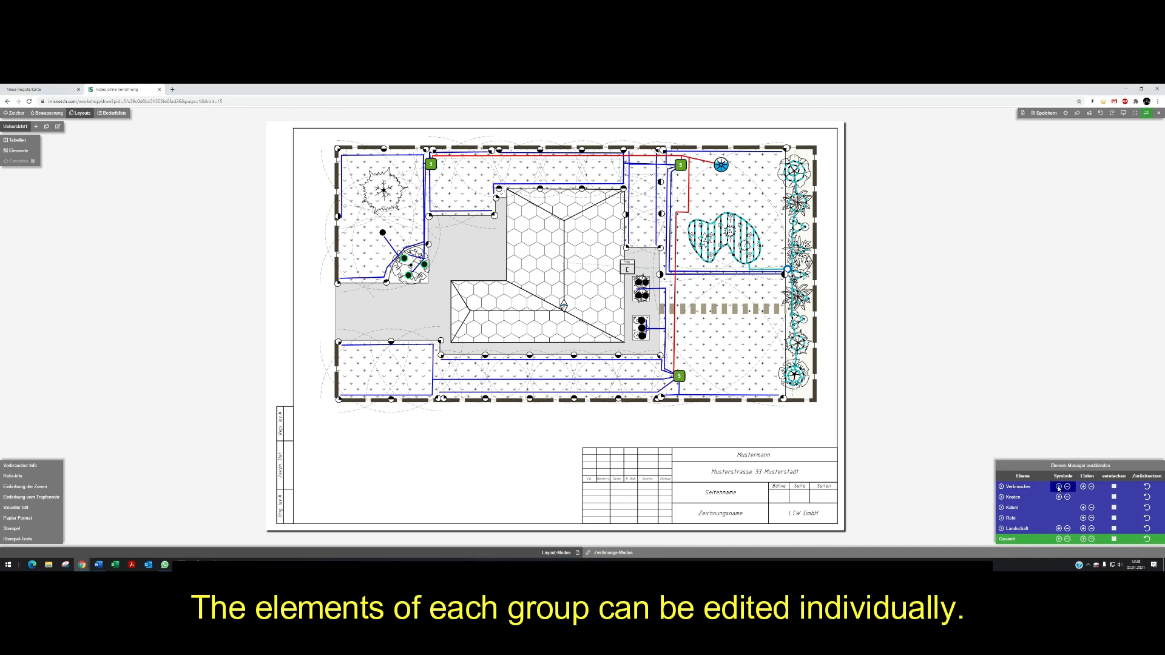
pyautogui.click(1058, 486)
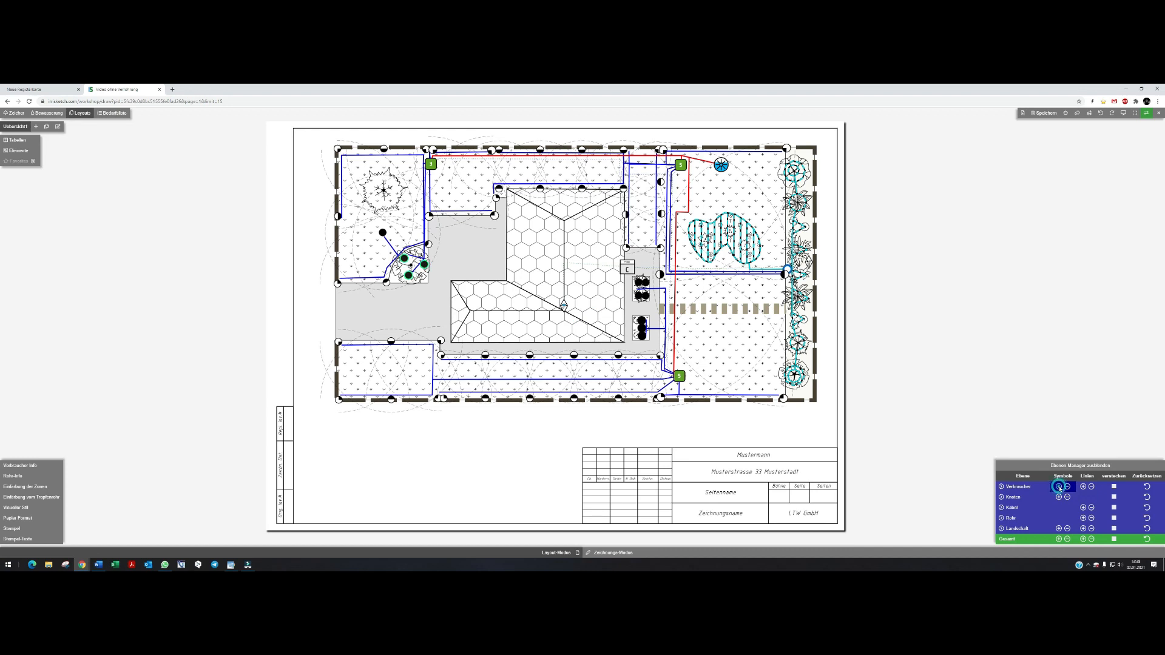
pyautogui.click(1059, 486)
pyautogui.click(1058, 487)
pyautogui.click(1059, 486)
pyautogui.click(1059, 487)
pyautogui.click(1059, 487)
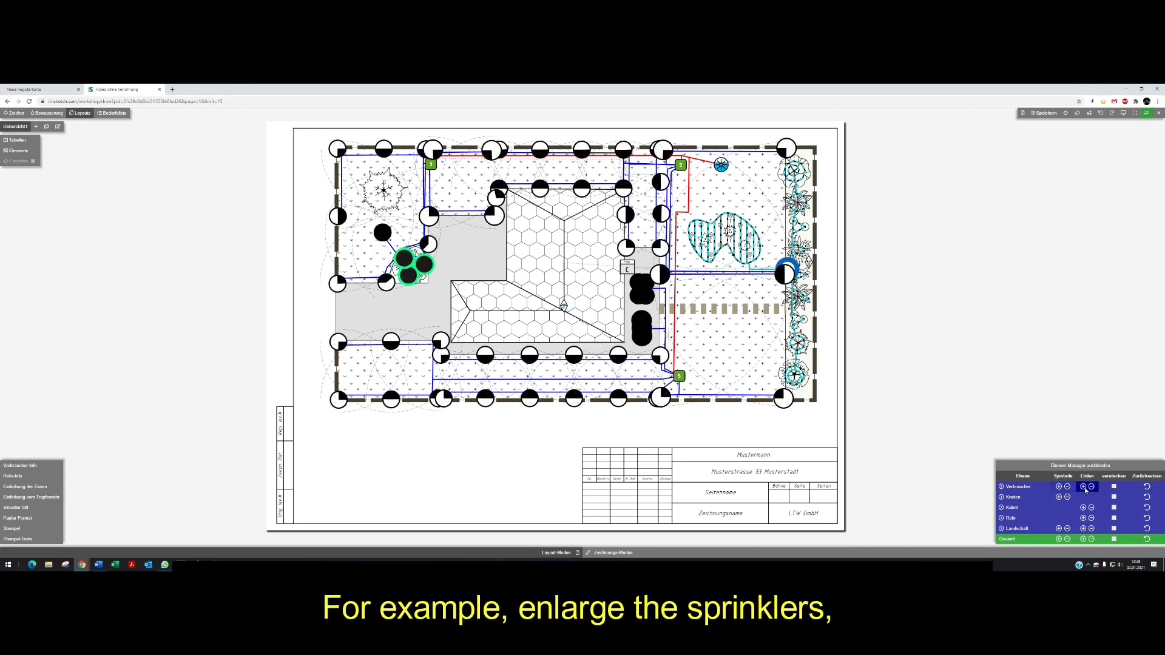
# Thicken the Verbraucher layer's lines by three increments, thin them back by three, and reset the layer
pyautogui.click(1083, 487)
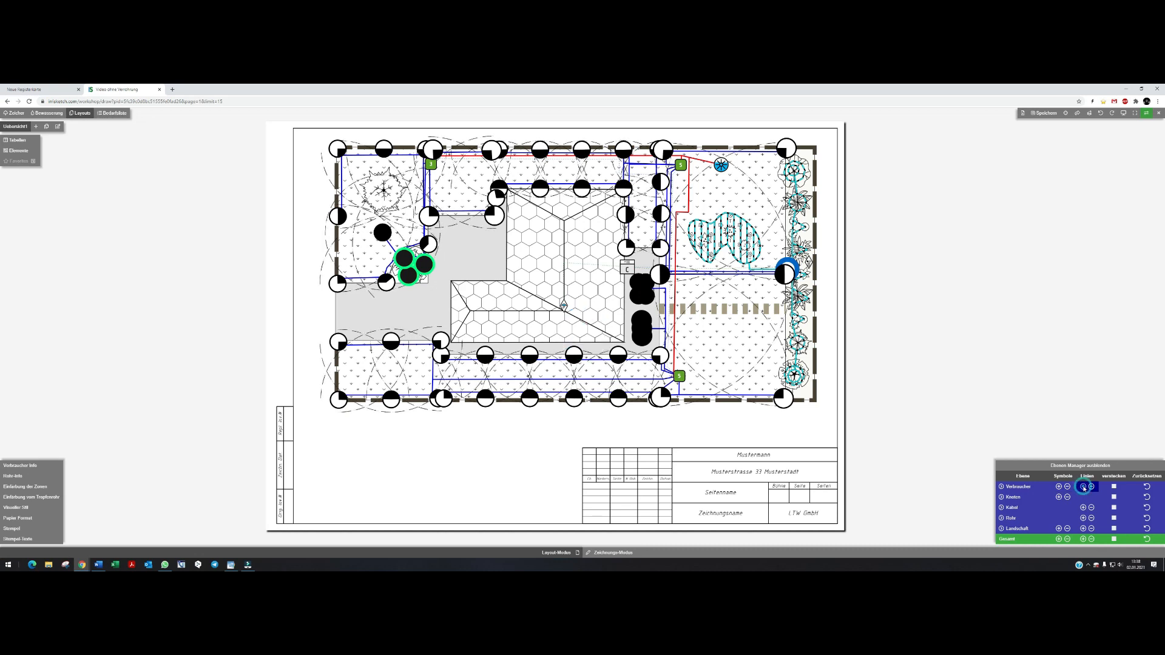
pyautogui.click(1084, 487)
pyautogui.click(1083, 487)
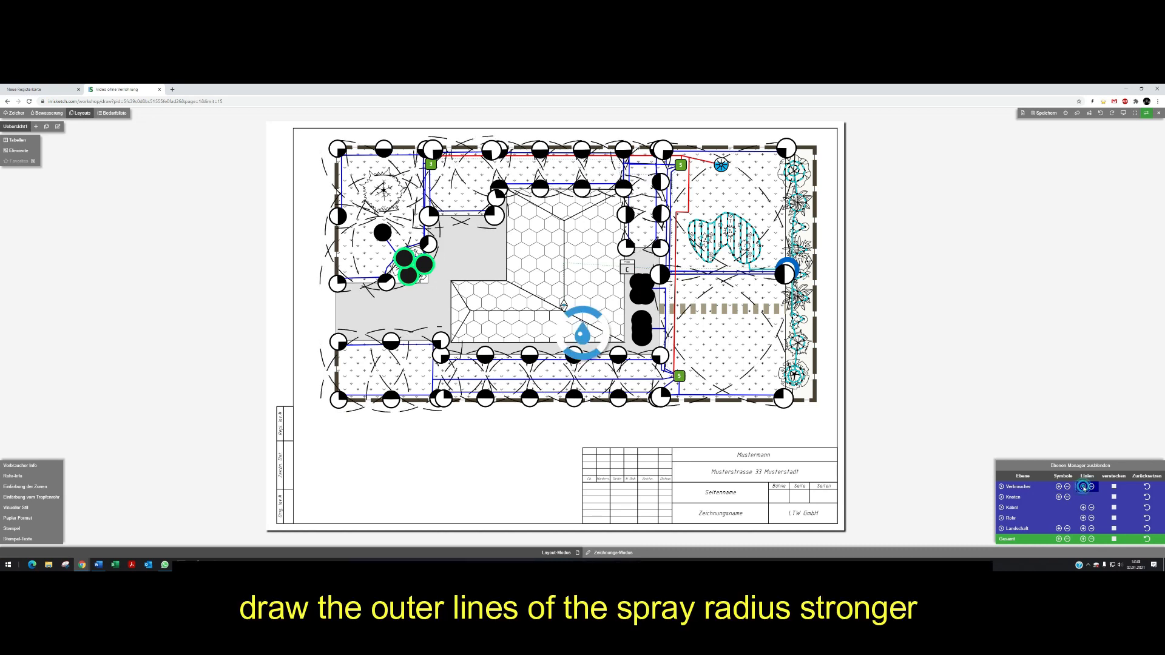
pyautogui.click(1092, 487)
pyautogui.click(1092, 488)
pyautogui.click(1092, 487)
pyautogui.click(1145, 487)
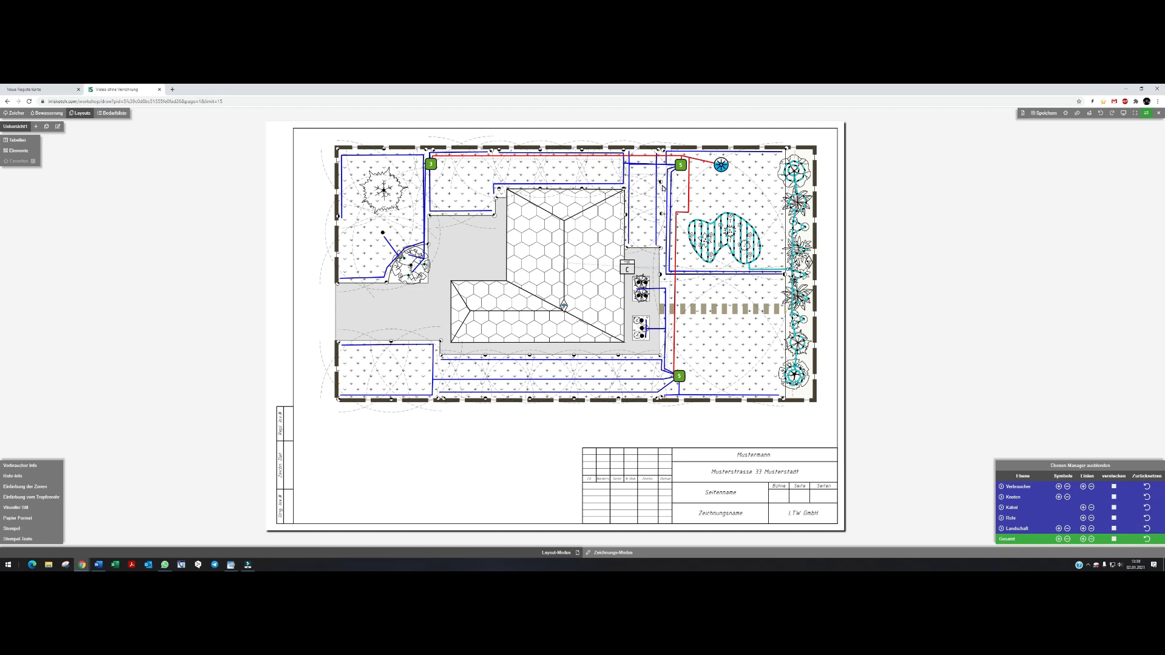
# Hide the Verbraucher layer, show it again, and fit the whole sheet in view
pyautogui.scroll(5, 662, 188)
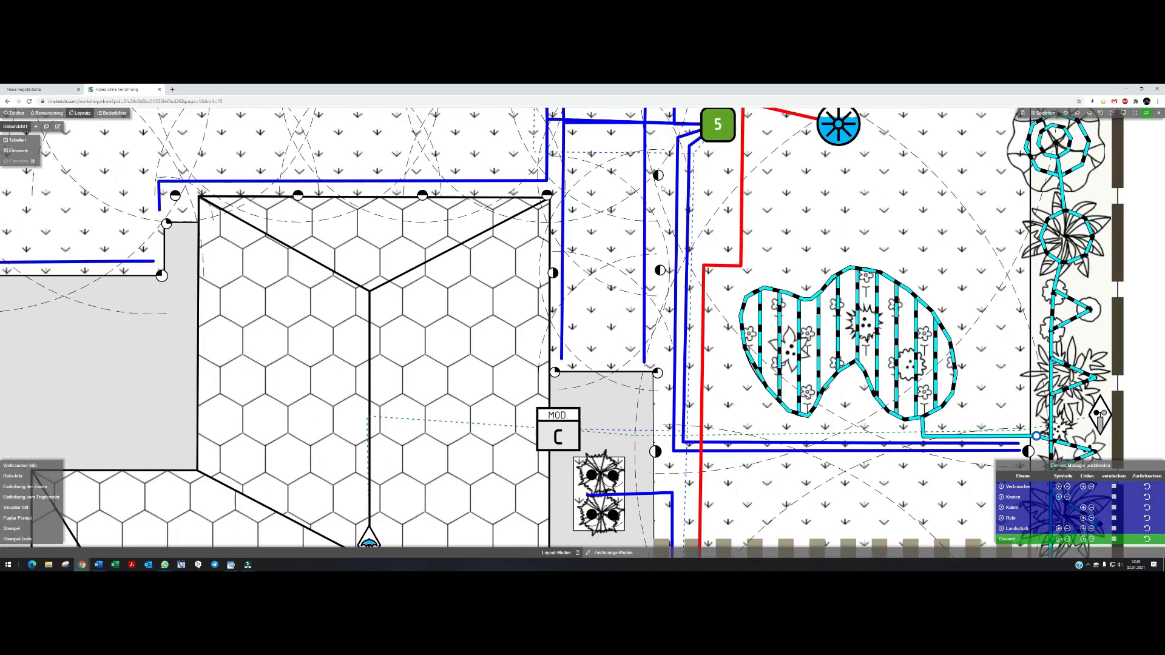
pyautogui.click(1115, 487)
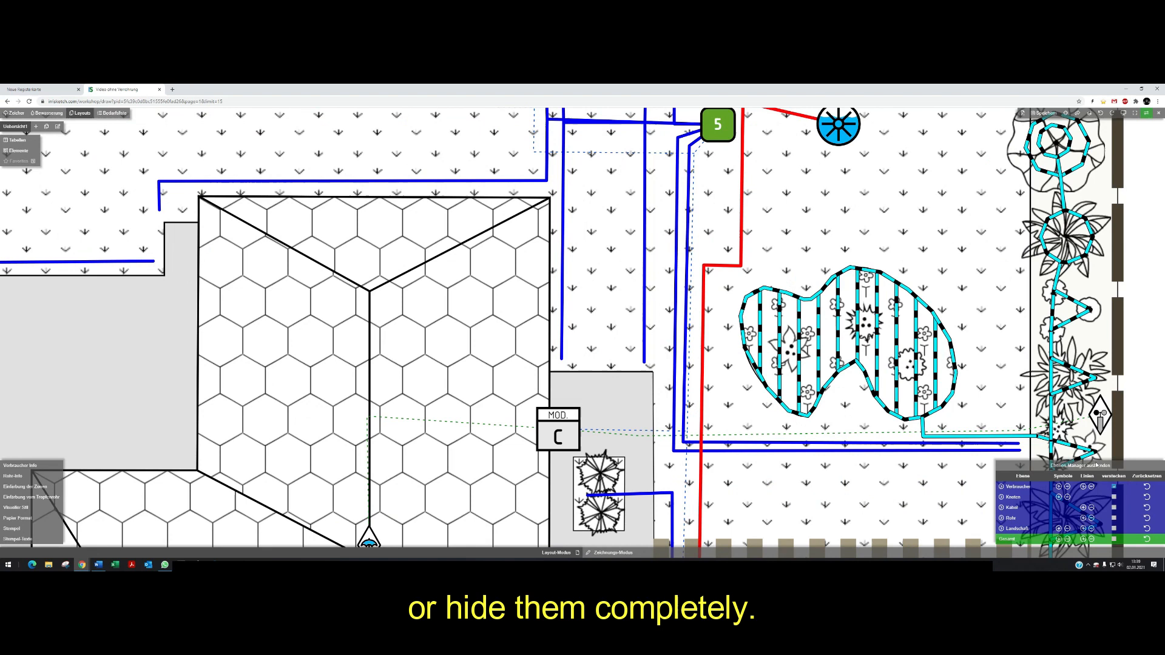
pyautogui.click(1114, 487)
pyautogui.scroll(-4, 975, 401)
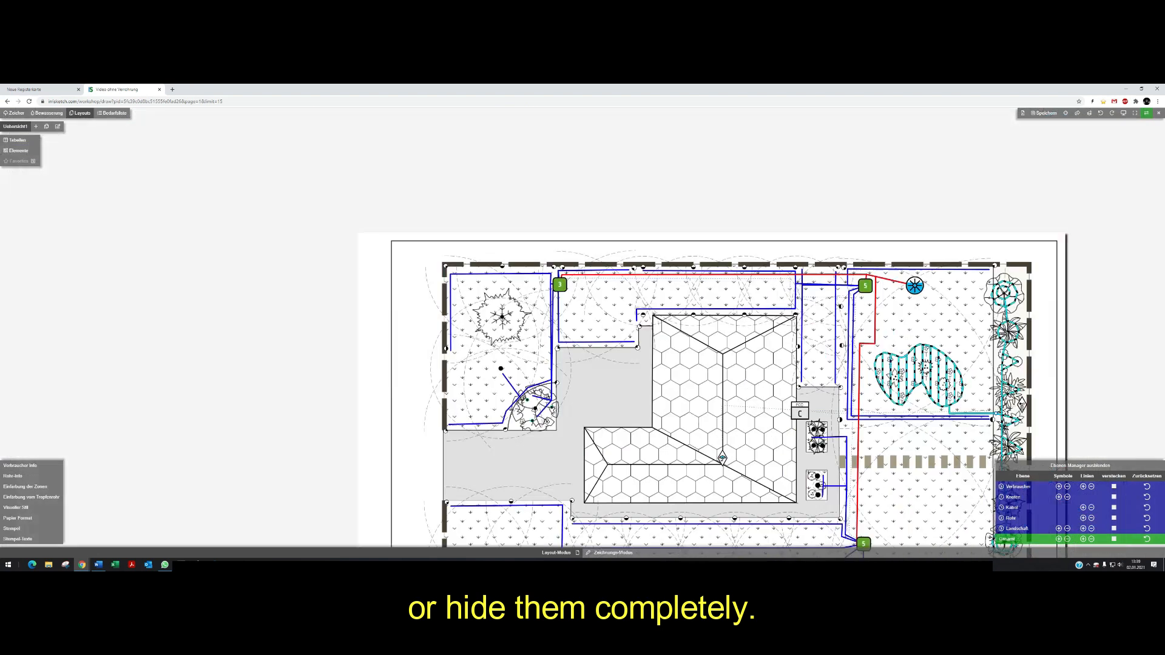
pyautogui.scroll(-2, 965, 399)
pyautogui.click(1134, 113)
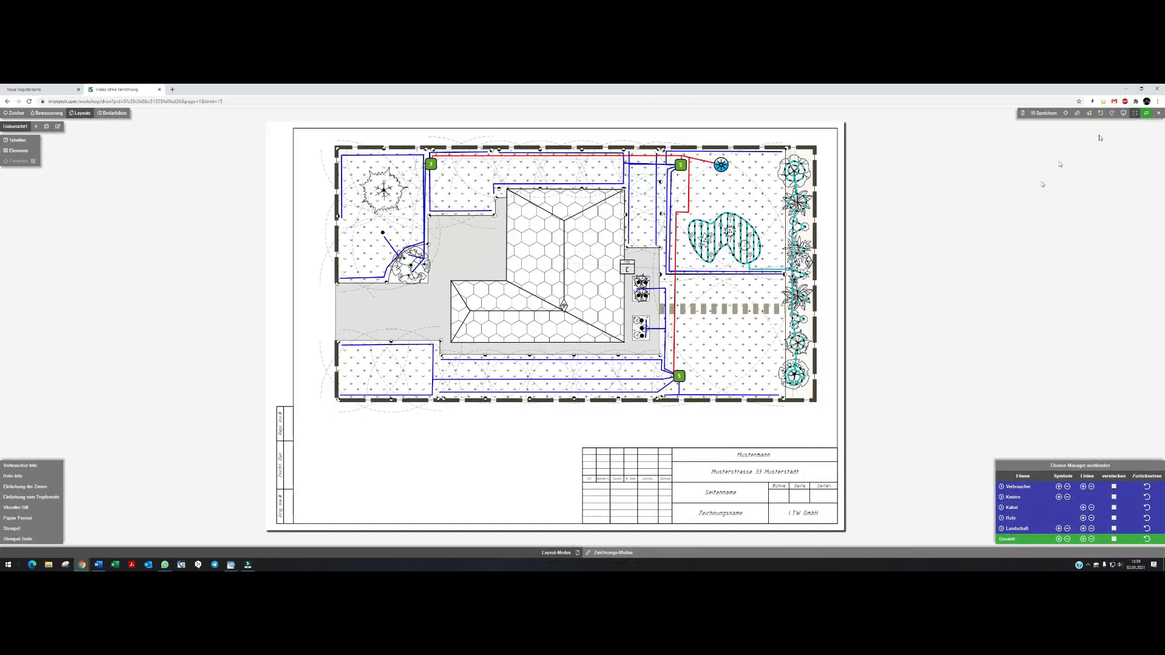
# Enlarge the symbols of the Landschaft layer by one increment and shrink them by two
pyautogui.click(1059, 529)
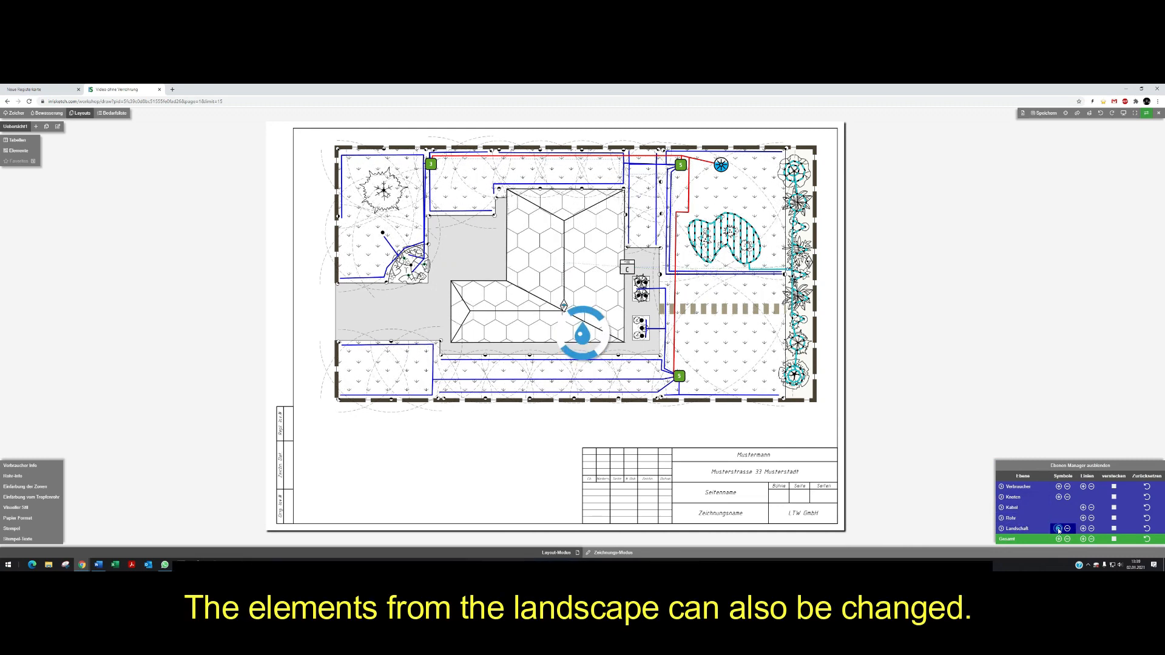
pyautogui.click(1067, 529)
pyautogui.click(1067, 529)
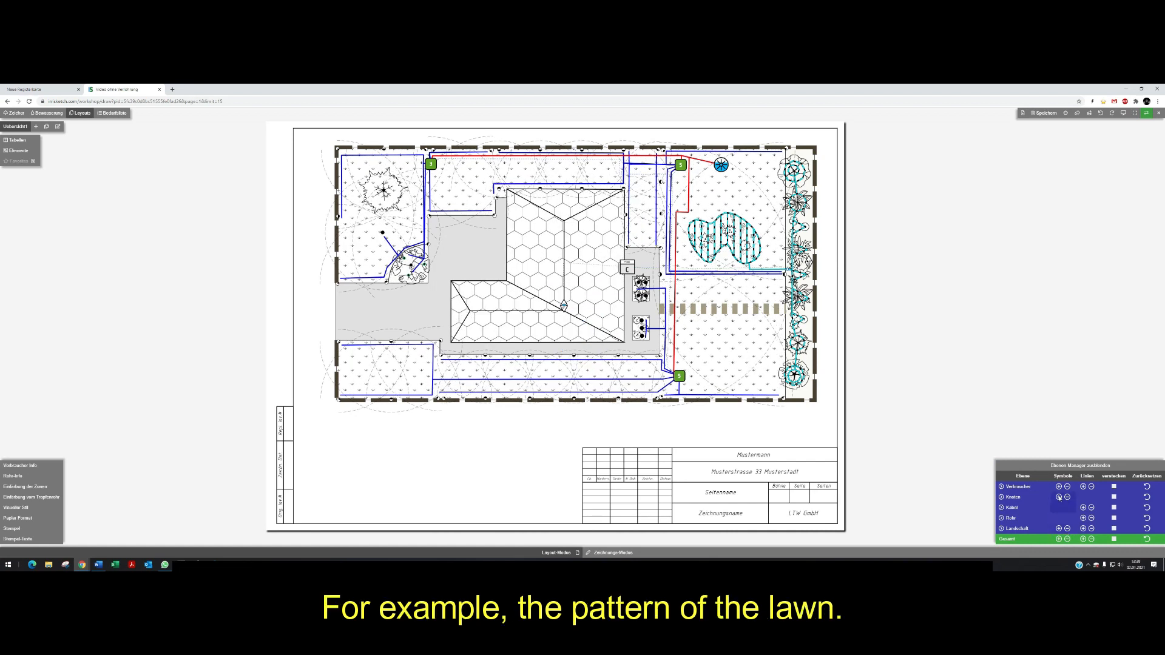
# Thicken the pipe layer's lines by two increments and thin them back by one
pyautogui.click(1083, 518)
pyautogui.click(1082, 519)
pyautogui.click(1091, 518)
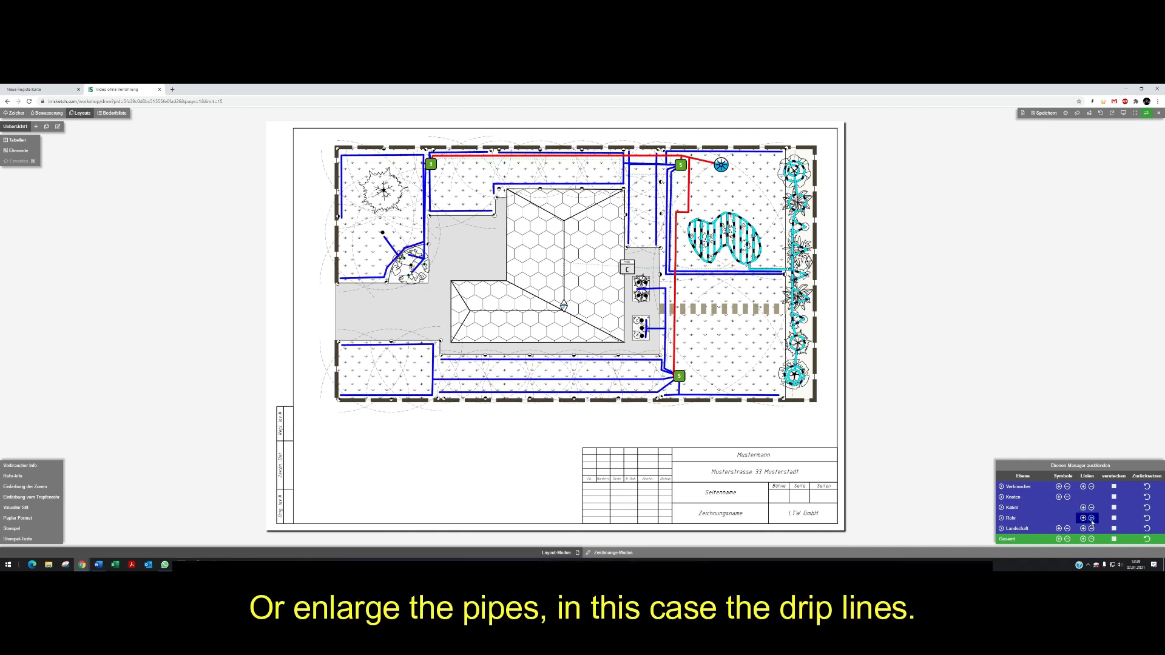
# Enlarge the Knoten layer's symbols and shrink them back, and hide the Knoten, Kabel and pipe layers
pyautogui.click(1059, 497)
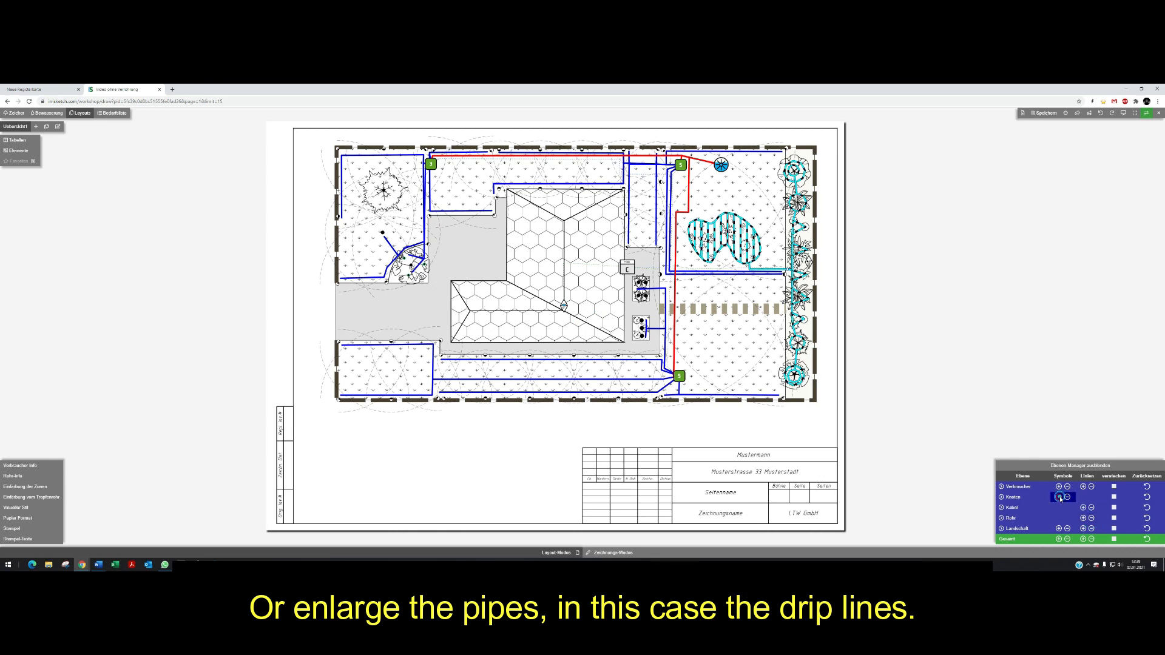
pyautogui.click(1059, 497)
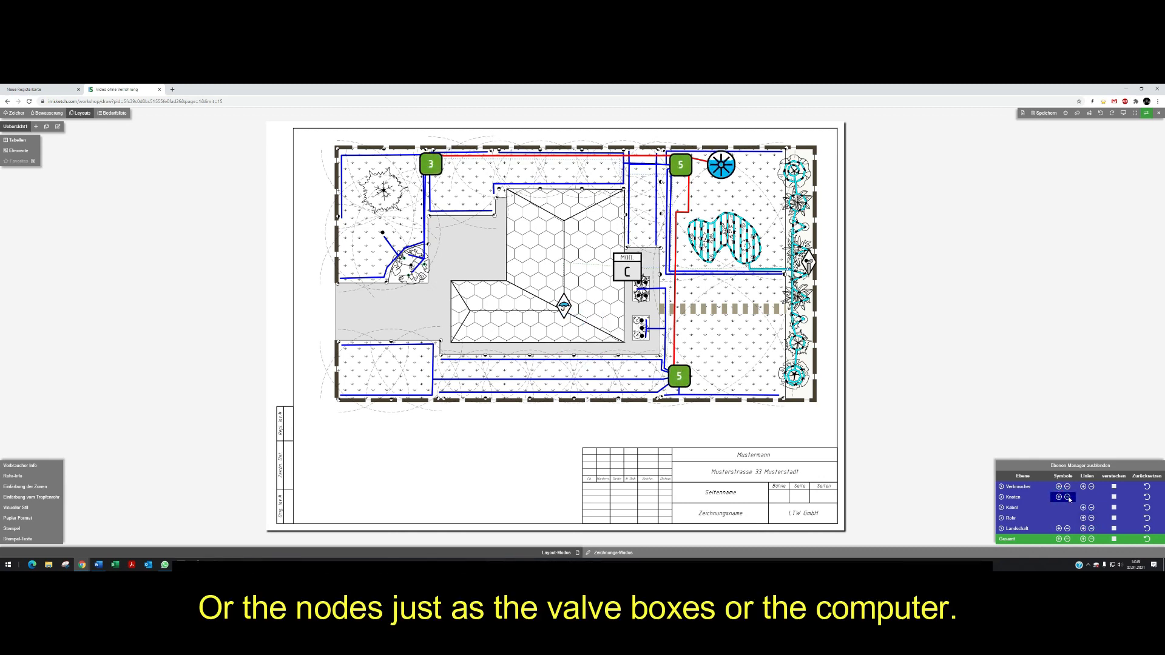
pyautogui.click(1067, 497)
pyautogui.click(1113, 497)
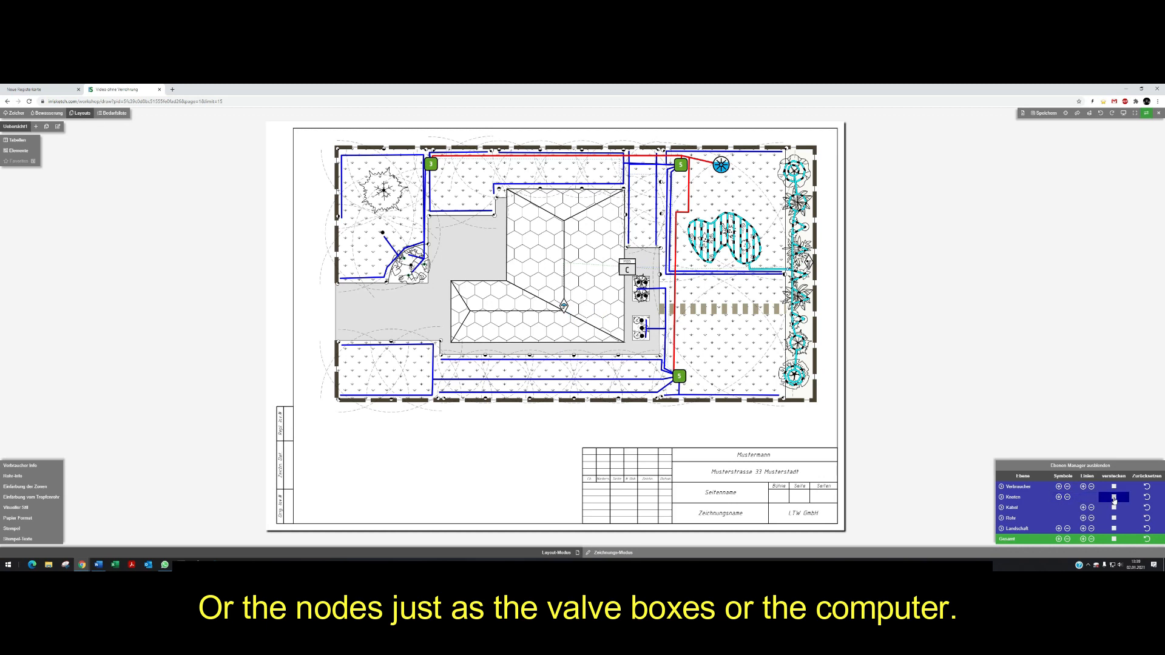
pyautogui.click(1114, 507)
pyautogui.click(1114, 517)
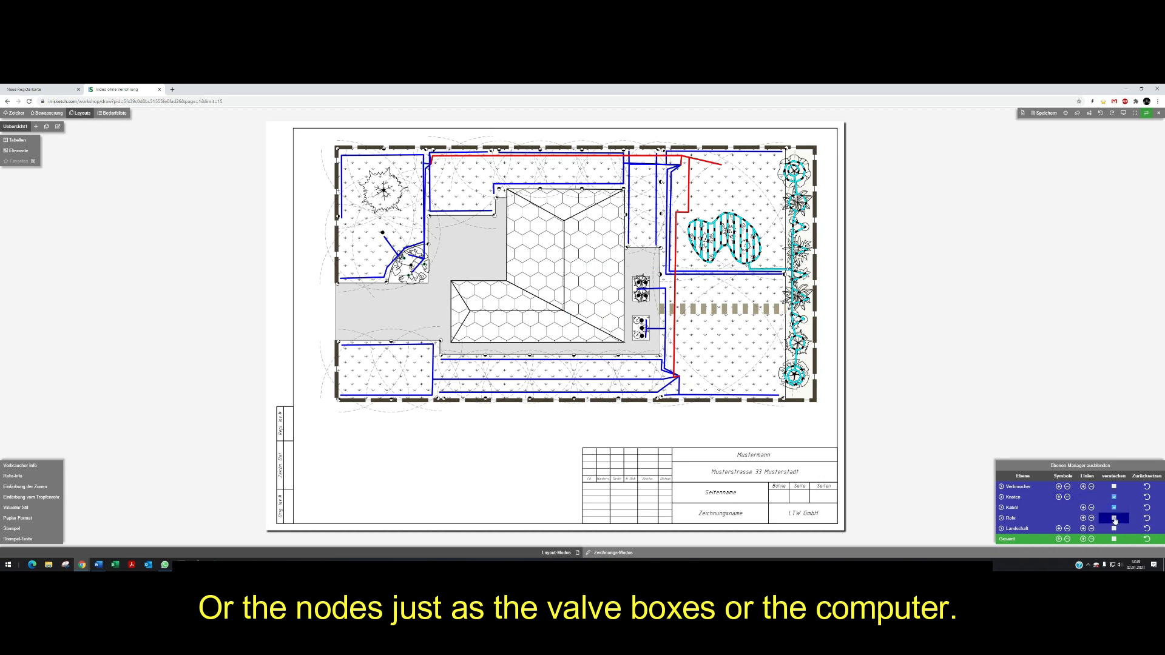
# Reset the settings of all layers together and collapse the layer manager
pyautogui.click(1147, 539)
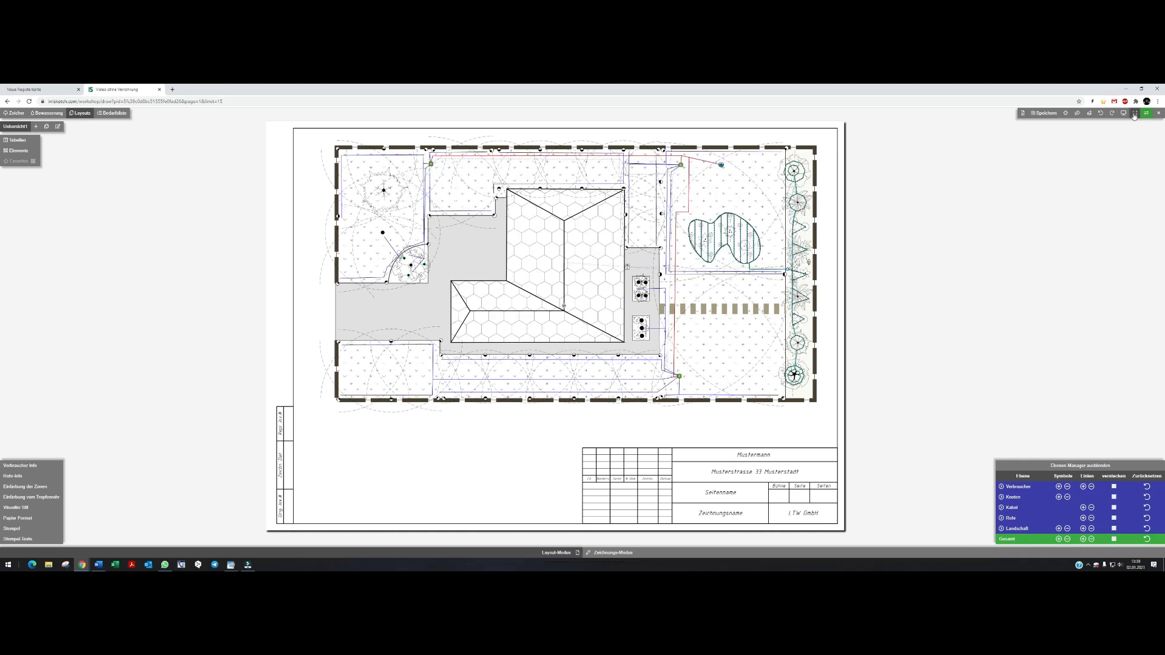
pyautogui.click(1078, 466)
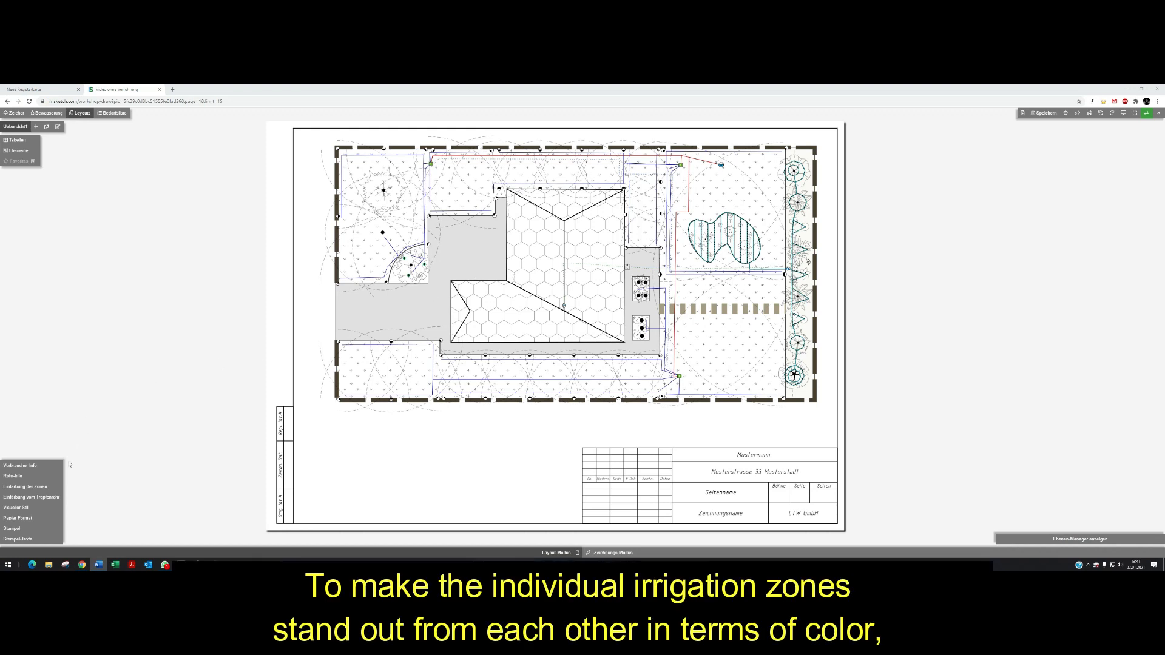
# Set the zone colouring of Zone #1 (Sprinkler) to a very dark grey shade and apply it
pyautogui.click(40, 487)
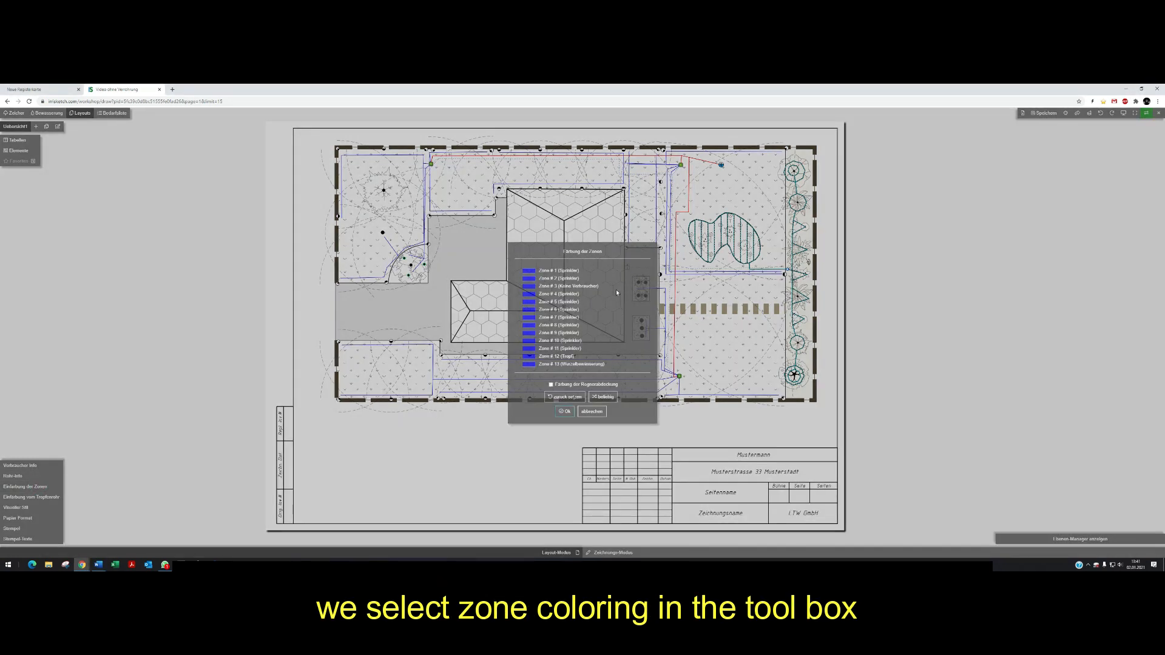
pyautogui.click(531, 271)
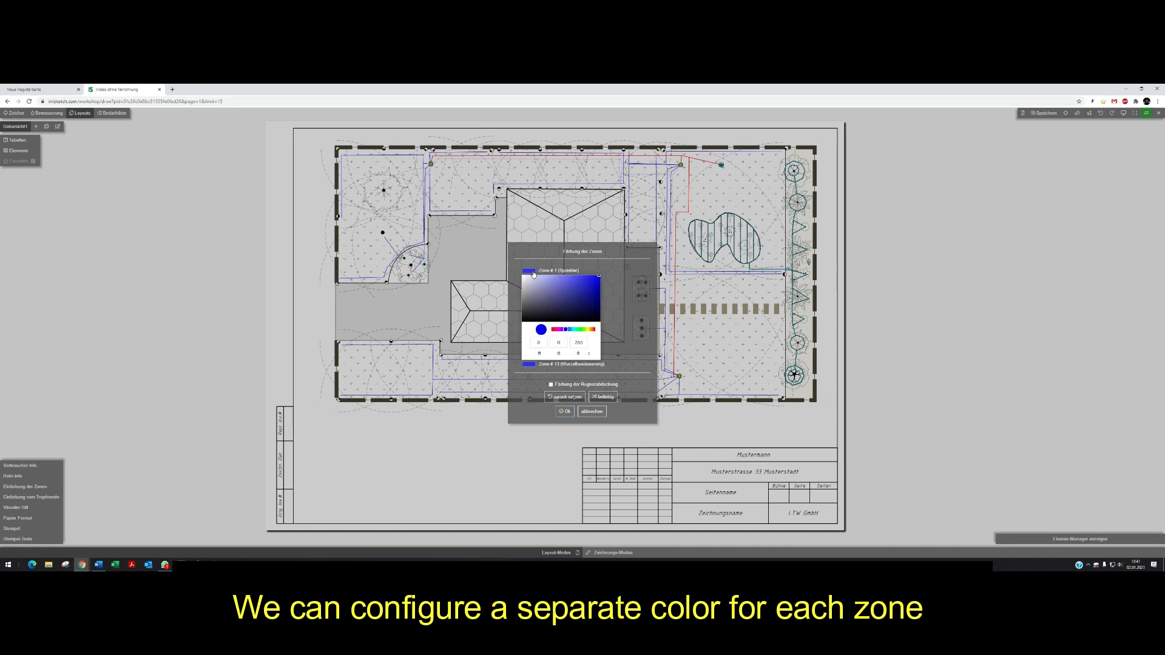
pyautogui.click(536, 310)
pyautogui.click(552, 330)
pyautogui.click(565, 329)
pyautogui.click(557, 329)
pyautogui.click(551, 329)
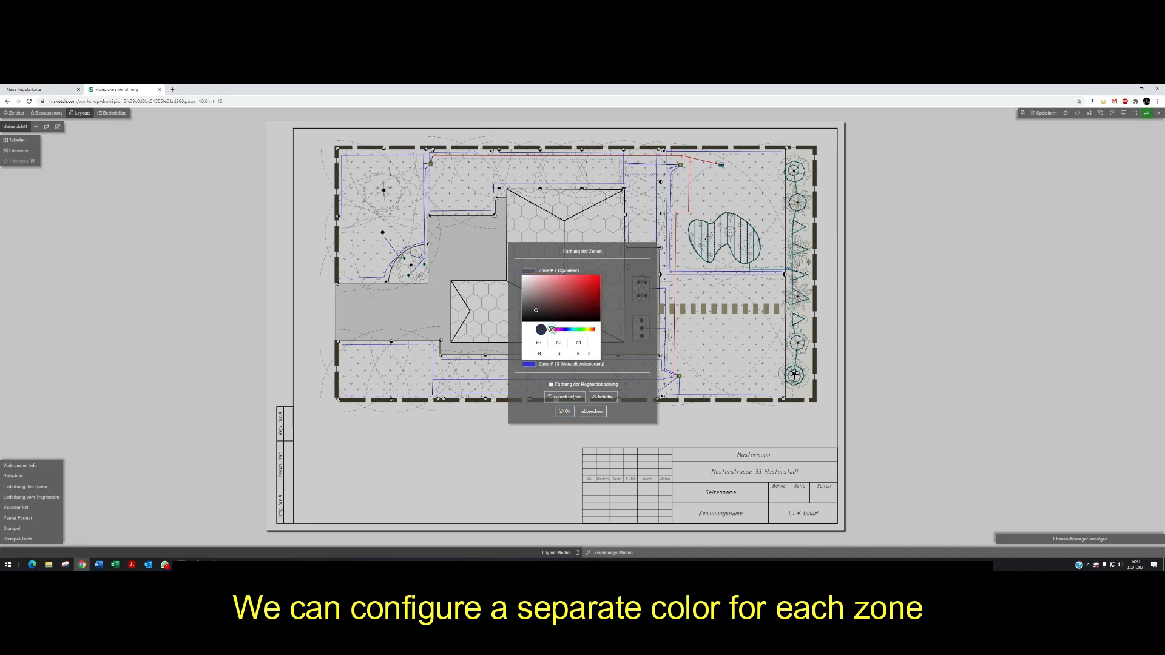
pyautogui.click(565, 412)
pyautogui.click(564, 410)
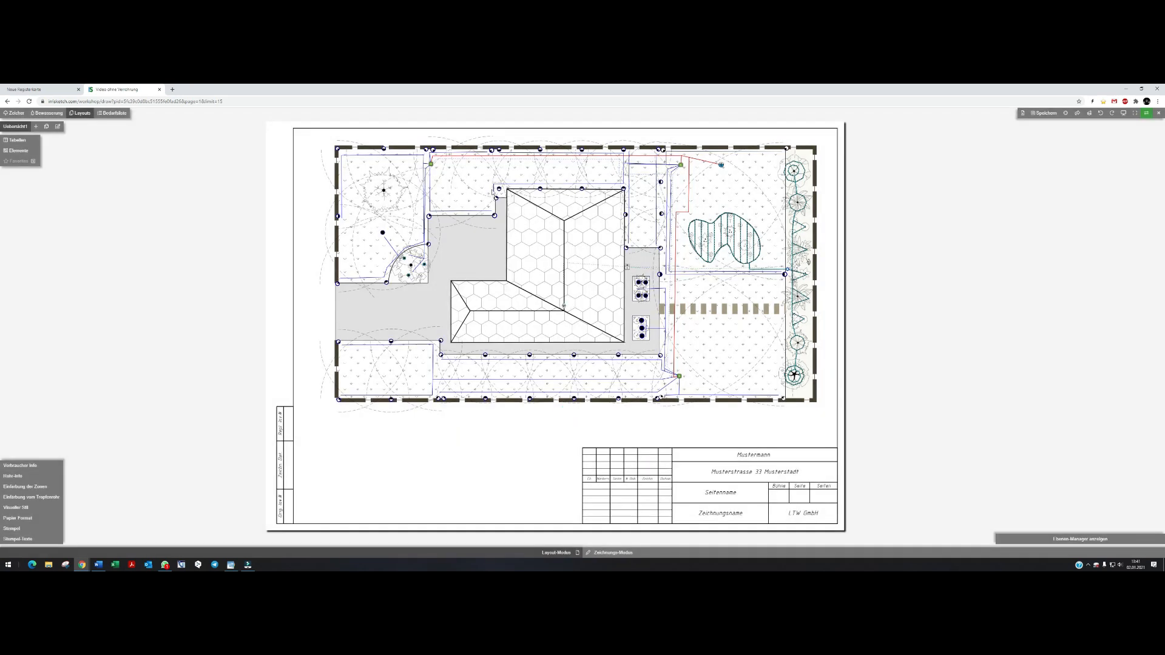
# Assign random colours to all 13 irrigation zones and apply them to the plan
pyautogui.click(37, 486)
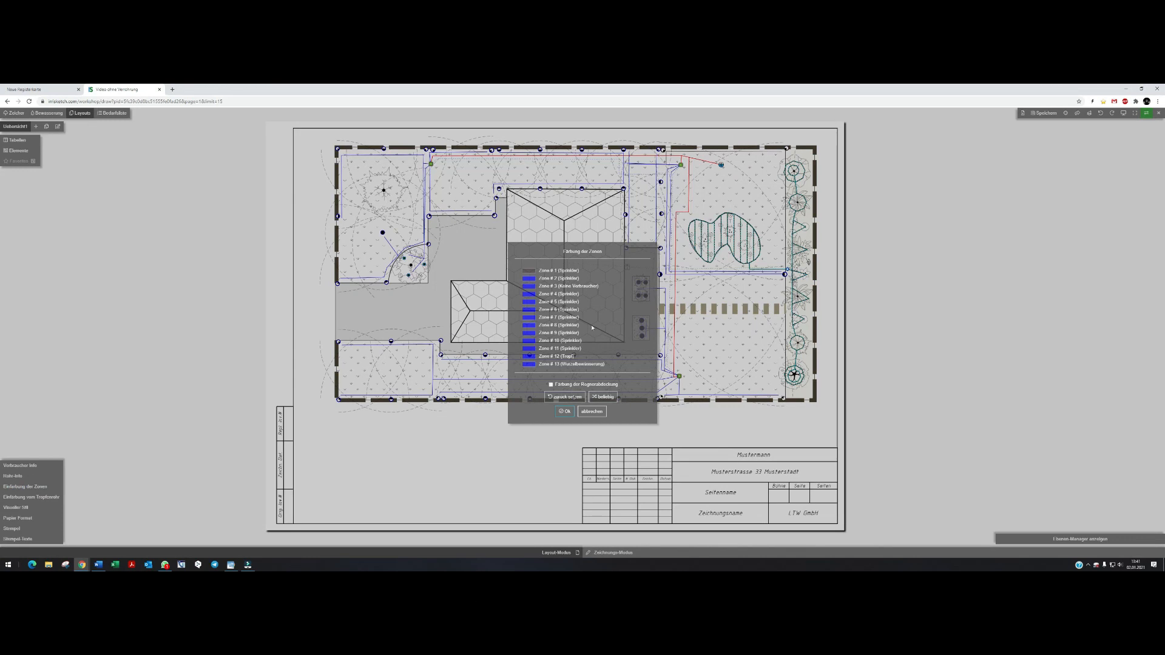
pyautogui.click(599, 398)
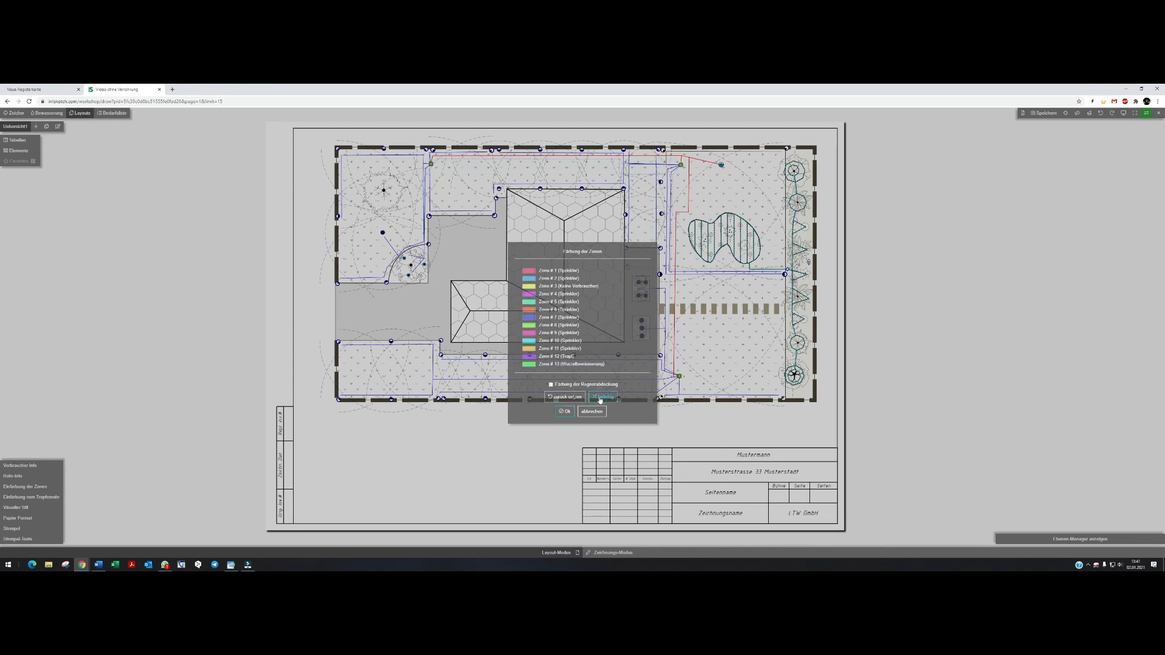
pyautogui.click(565, 412)
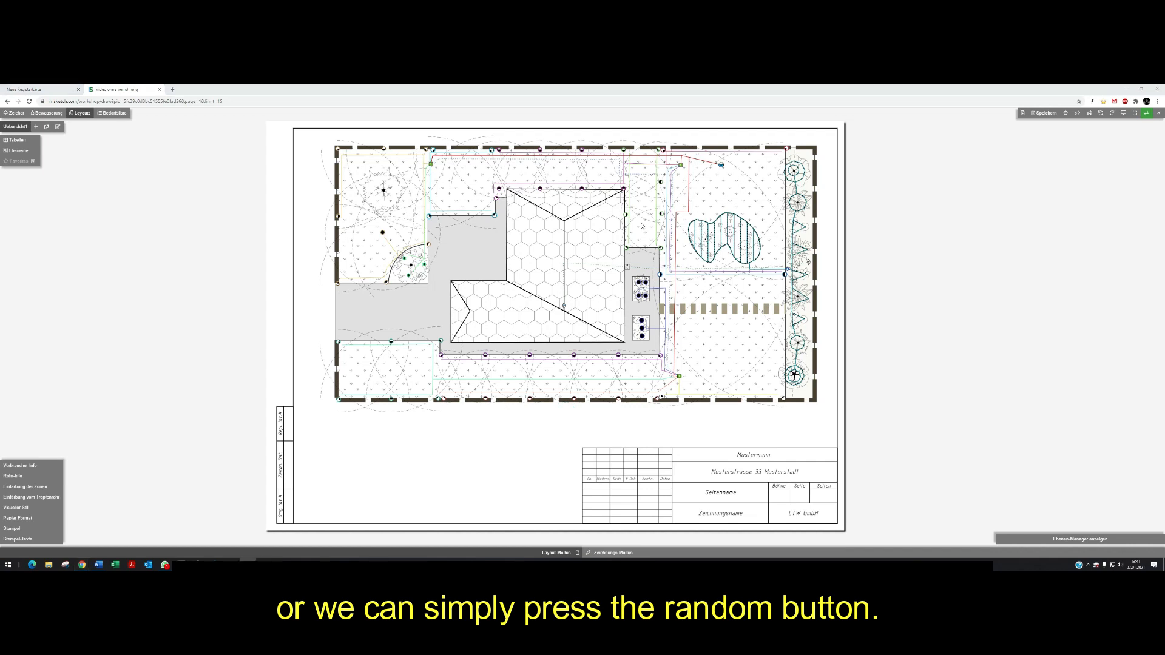
# Examine the colours of the pipes and connected sprinklers in the different zones, and return to the whole sheet
pyautogui.scroll(5, 643, 221)
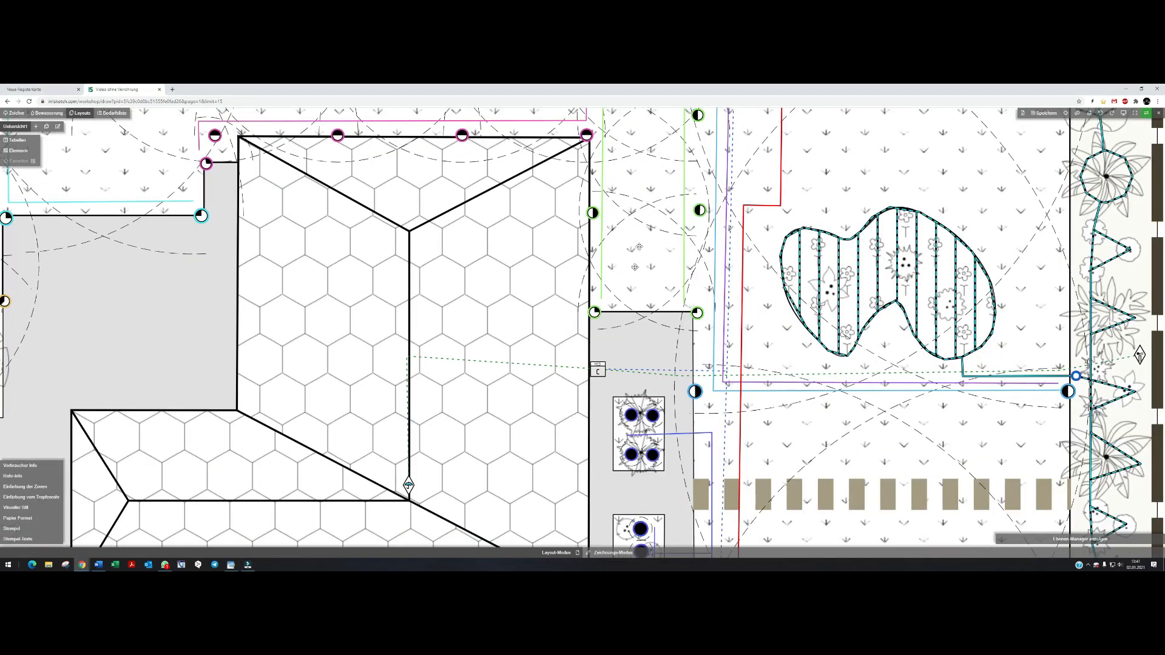
pyautogui.moveTo(614, 392); pyautogui.dragTo(603, 478)
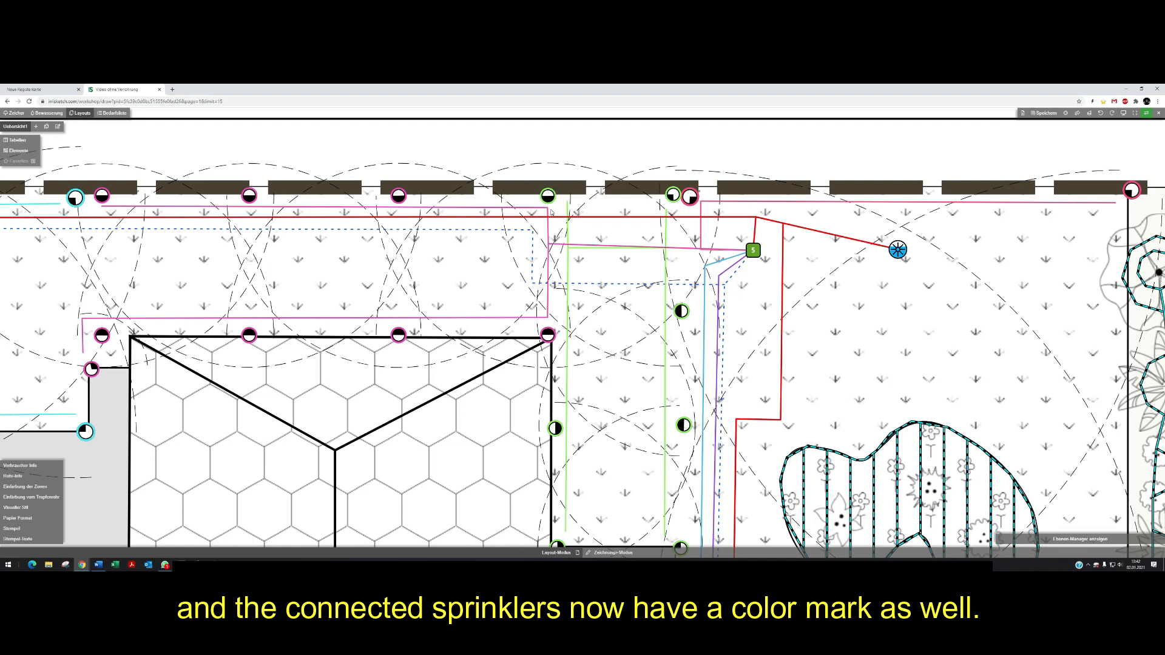
pyautogui.scroll(-5, 604, 353)
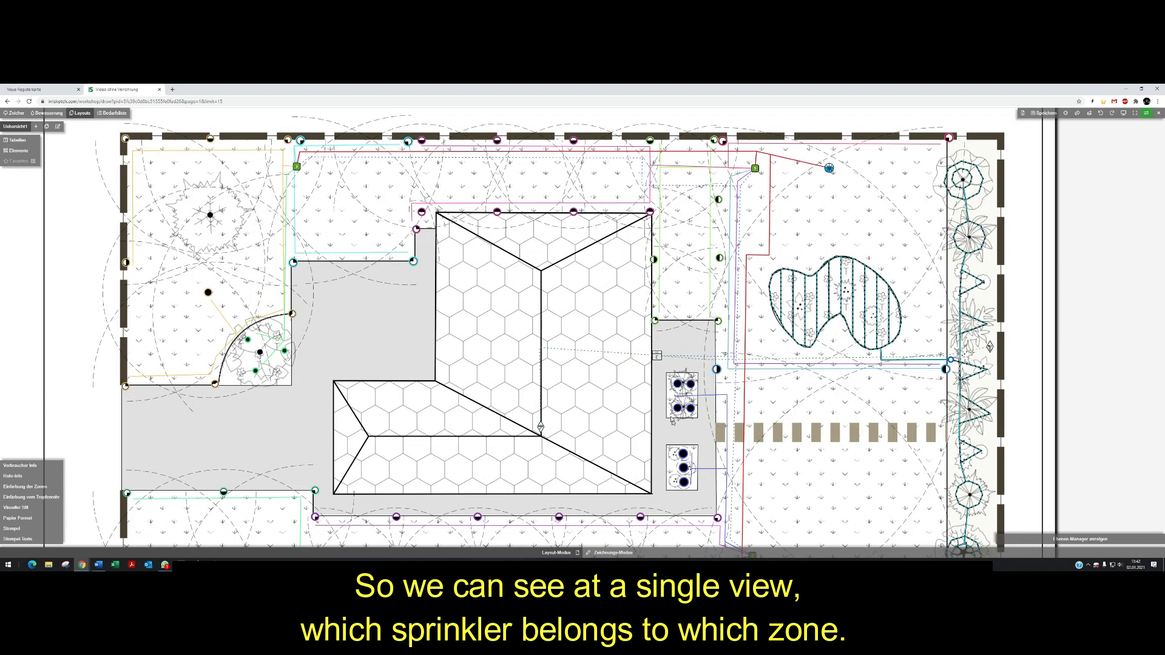
pyautogui.moveTo(655, 525); pyautogui.dragTo(648, 315, button='middle')
pyautogui.scroll(4, 573, 401)
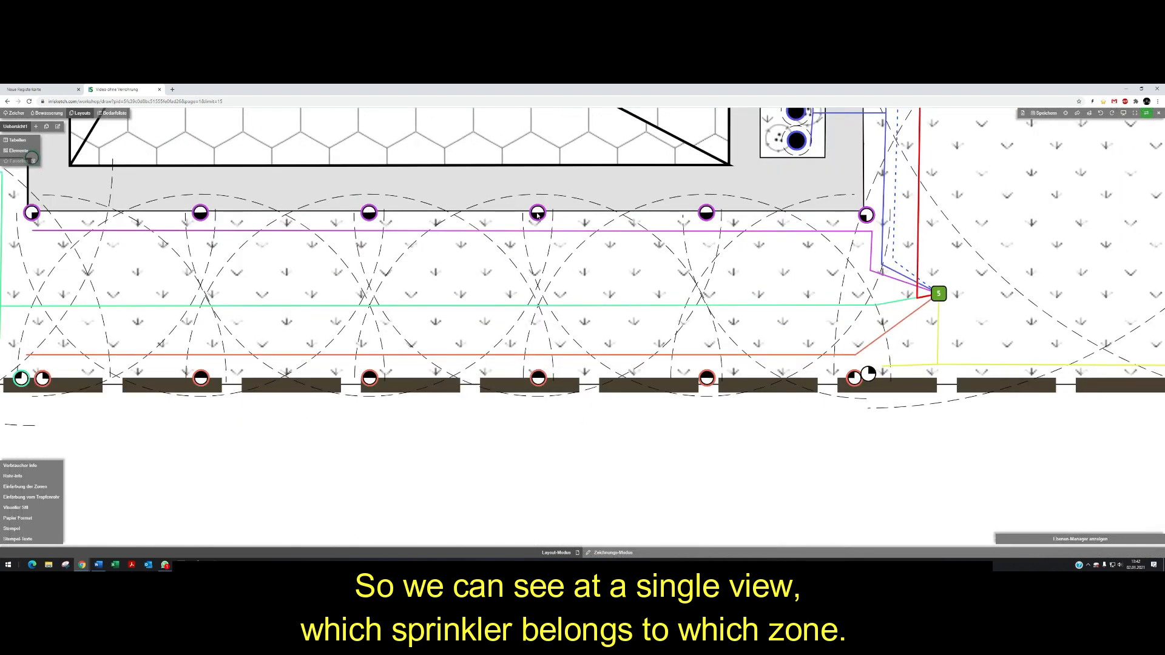
pyautogui.click(1134, 114)
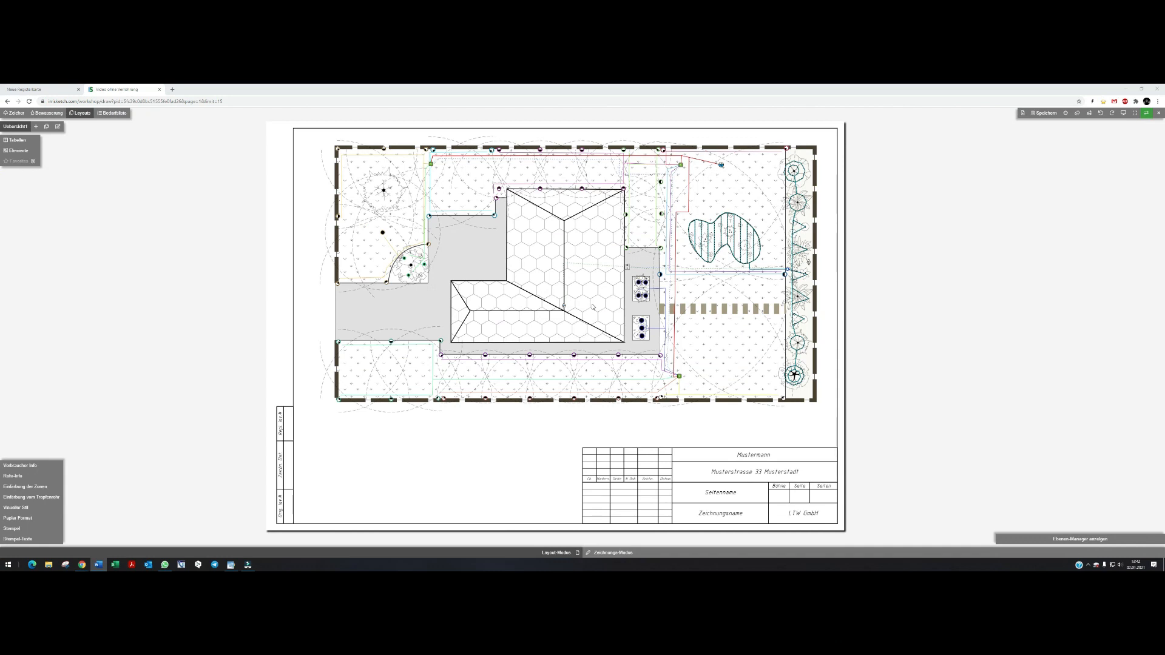
# Enable colouring of the rain coverage in the zone colouring settings and apply it
pyautogui.click(19, 484)
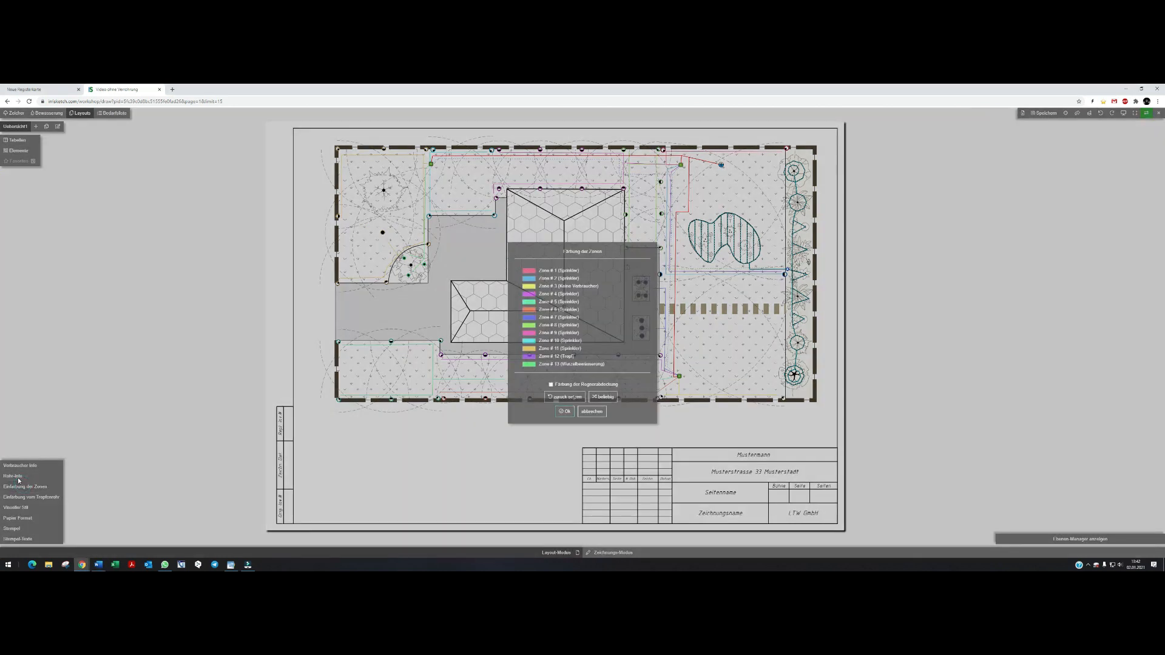
pyautogui.click(552, 384)
pyautogui.click(560, 411)
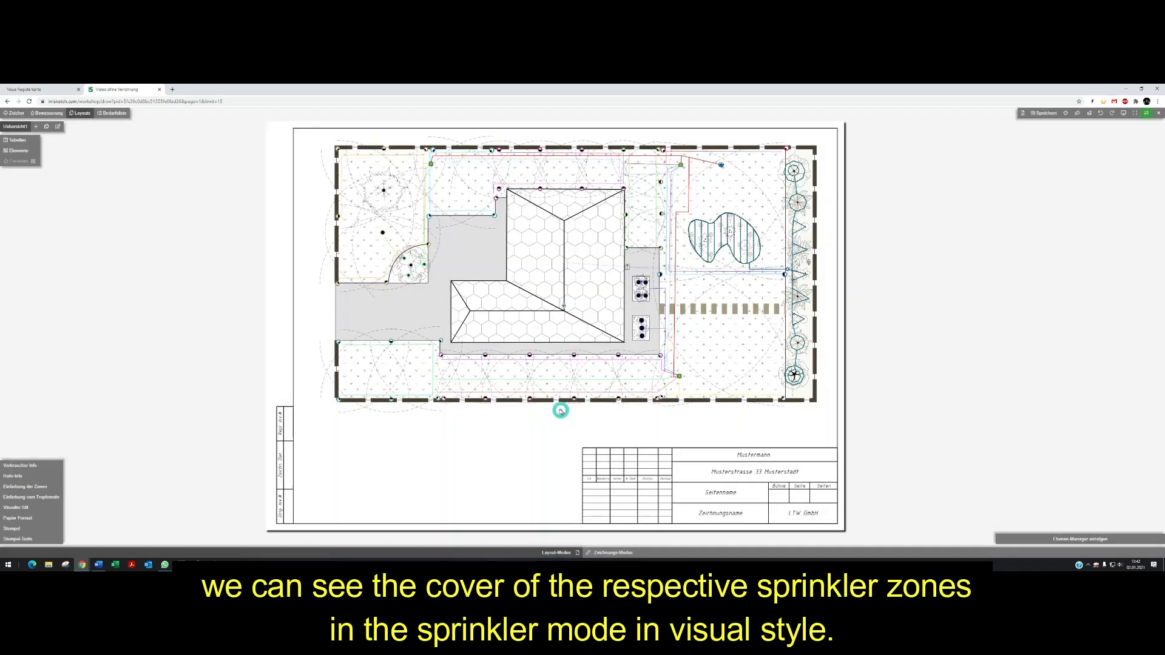
# Preview the plan in the Sprinkler visual style, and return it to the Layout style
pyautogui.click(25, 507)
pyautogui.click(74, 477)
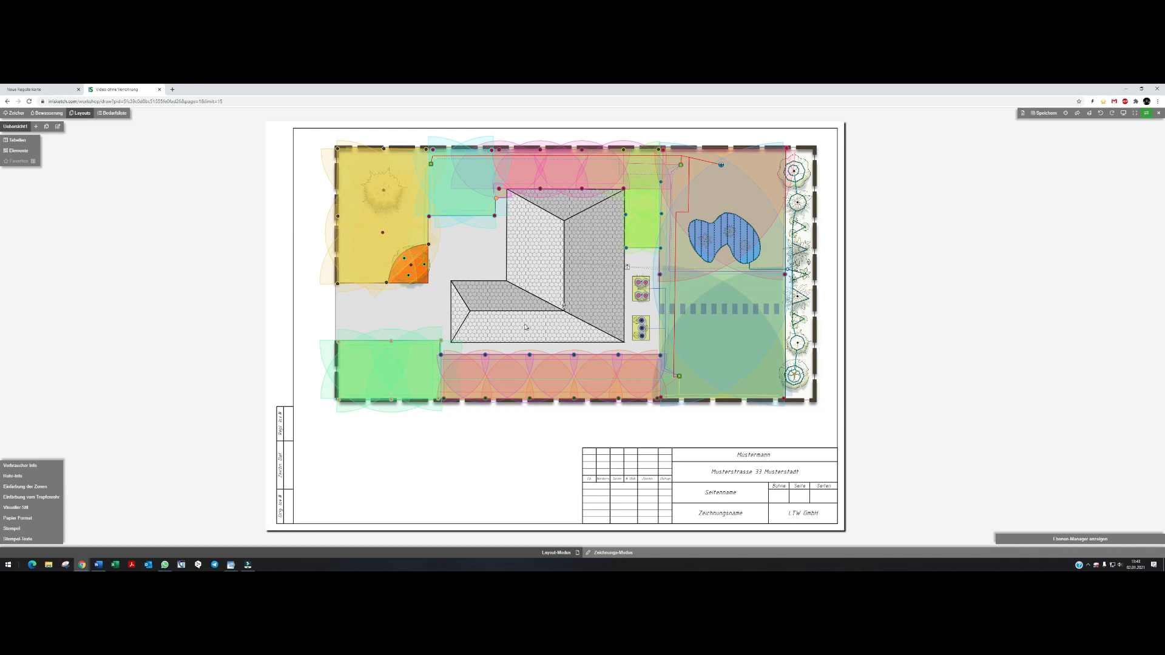
pyautogui.moveTo(30, 507)
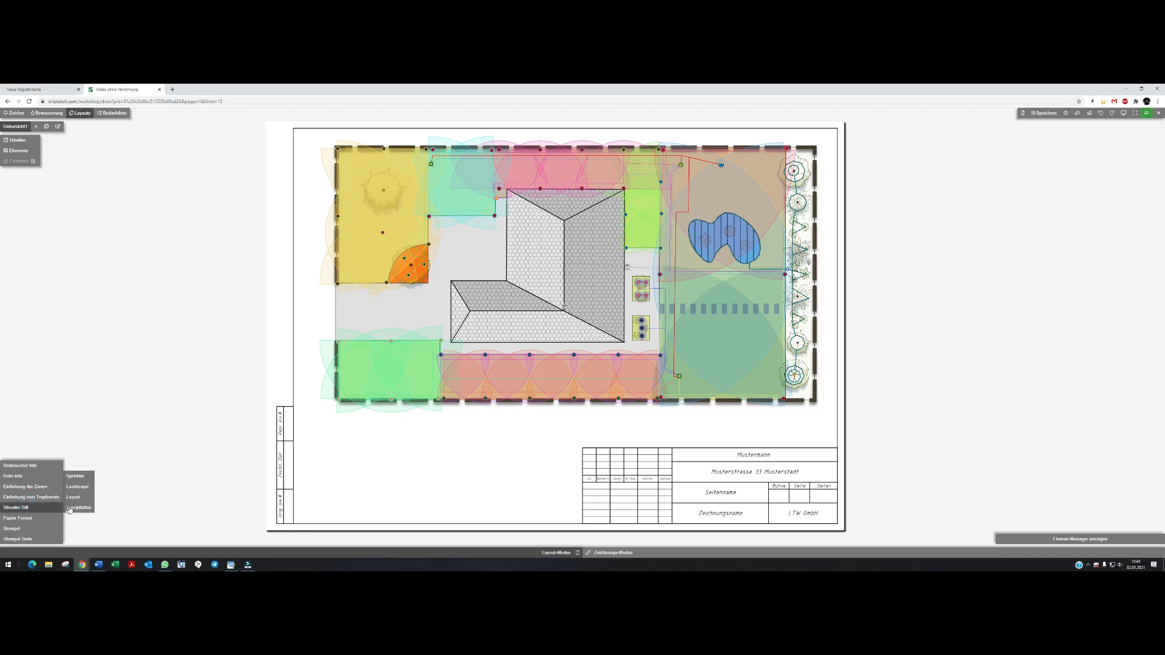
pyautogui.click(73, 499)
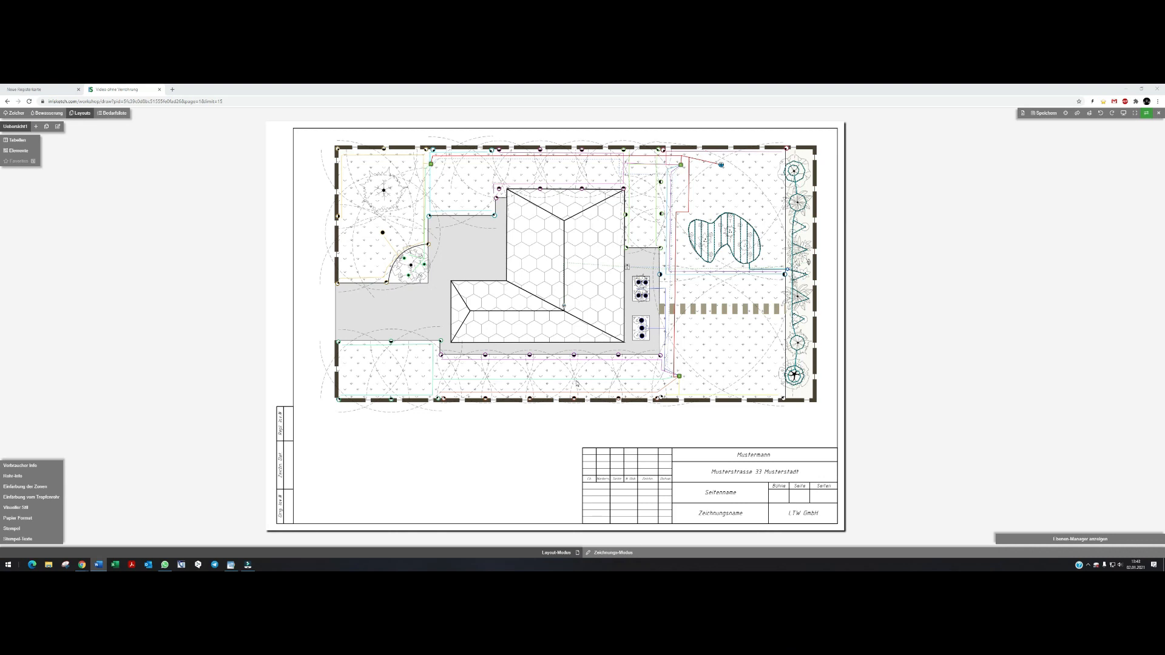
# Show the nozzle name and the sprinkler body as info labels at every consumer in the plan
pyautogui.click(21, 465)
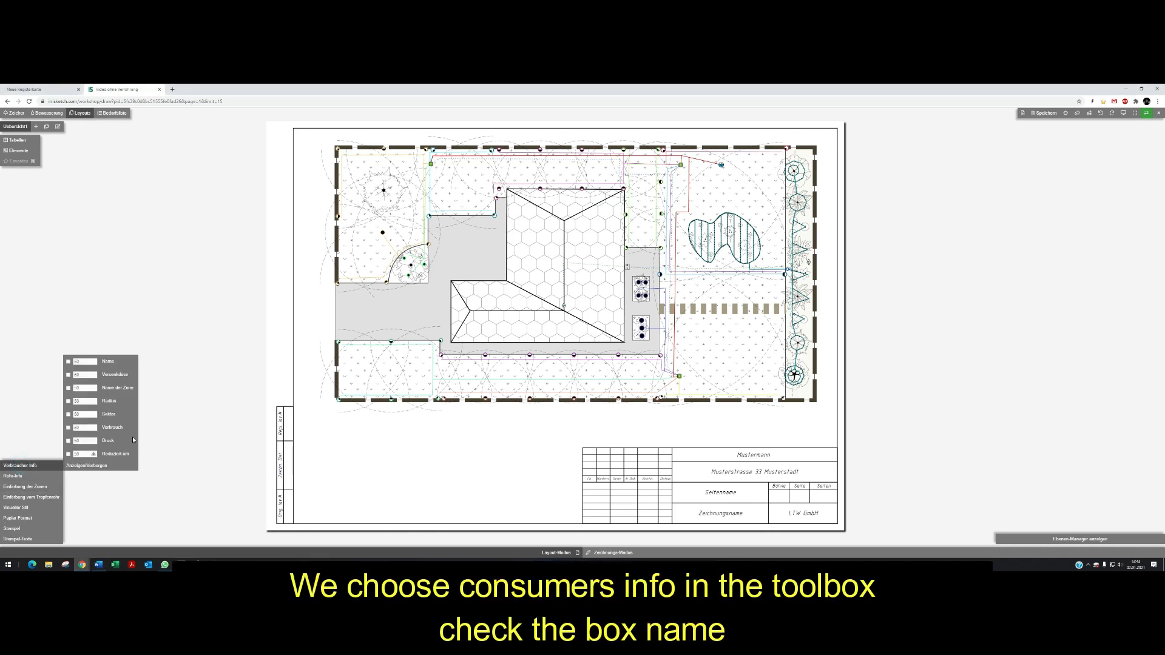
pyautogui.click(68, 362)
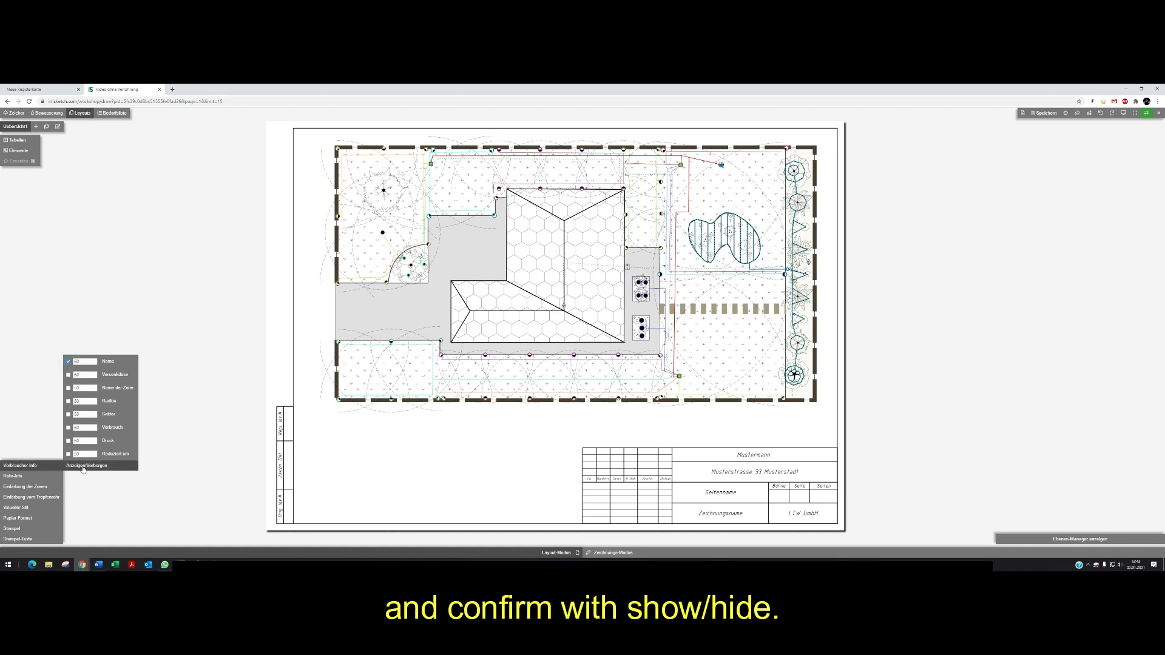
pyautogui.click(83, 467)
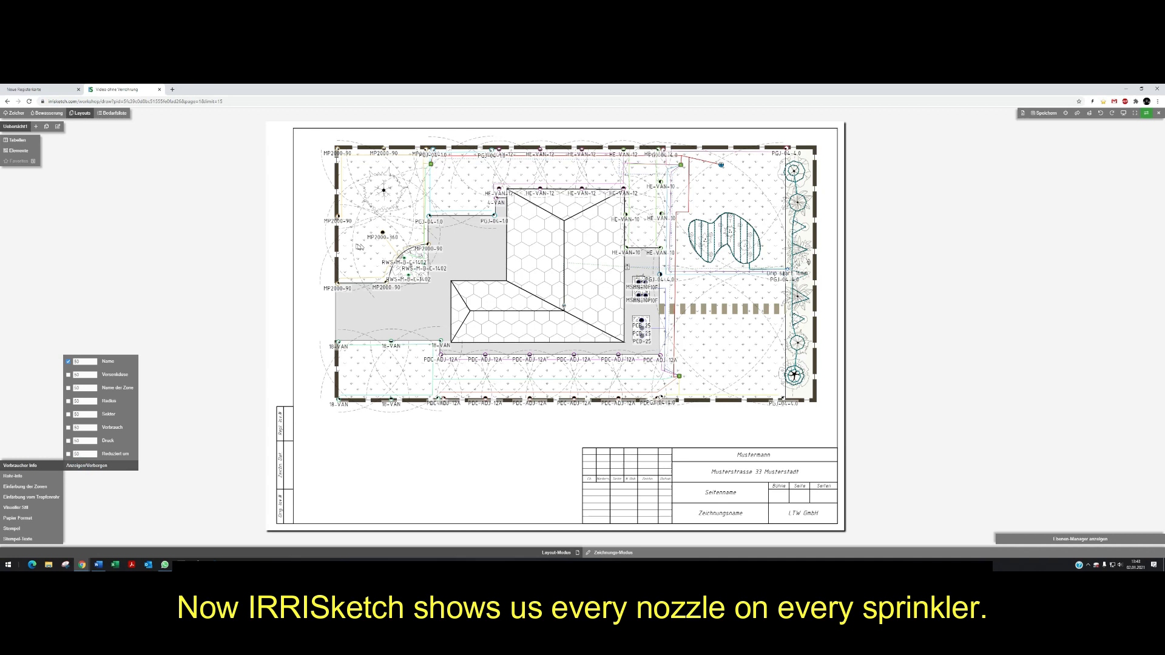
pyautogui.scroll(1, 368, 239)
pyautogui.scroll(2, 368, 239)
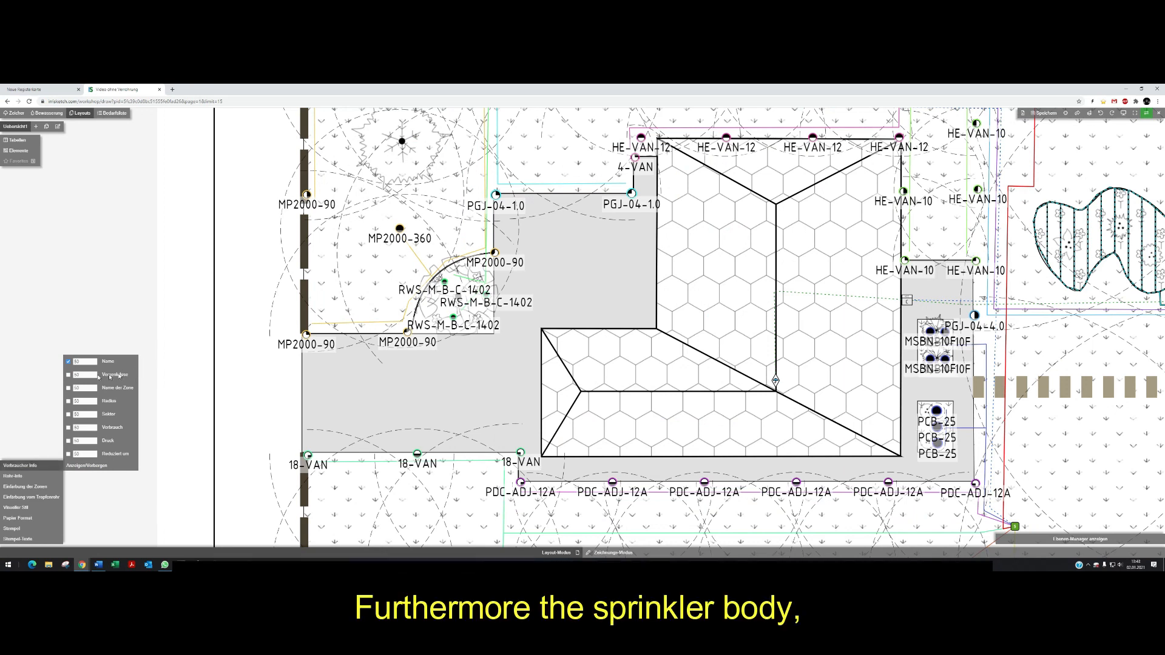
pyautogui.click(68, 375)
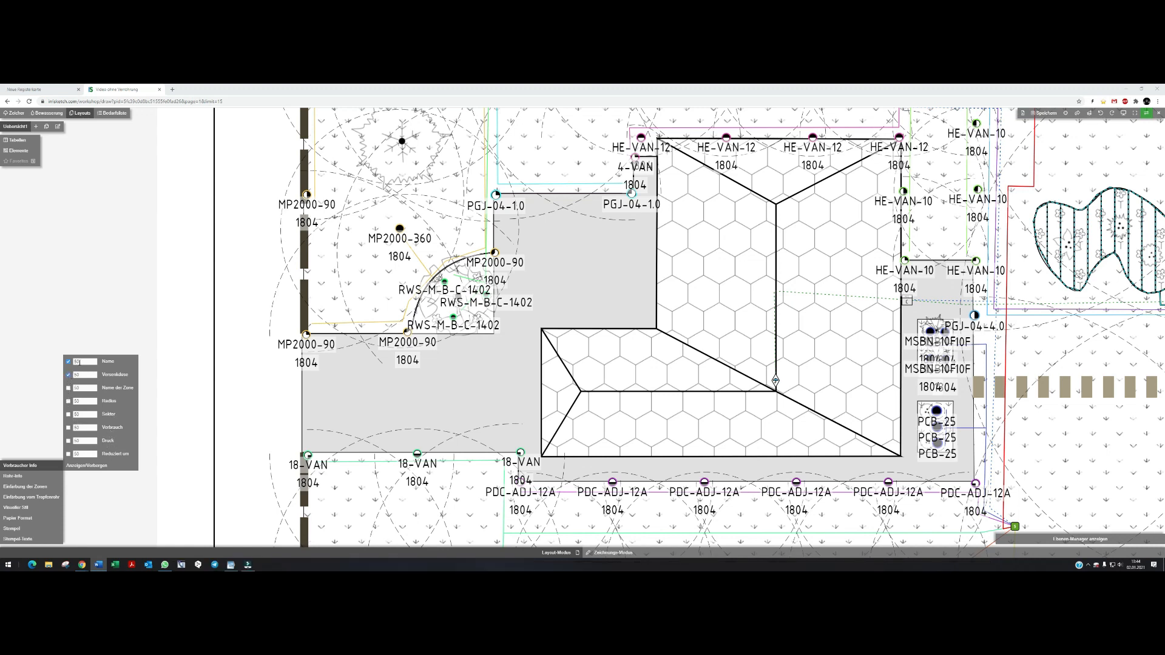
# Reduce the text size of the consumer name labels and reapply them, and hide the consumer info labels
pyautogui.click(80, 362)
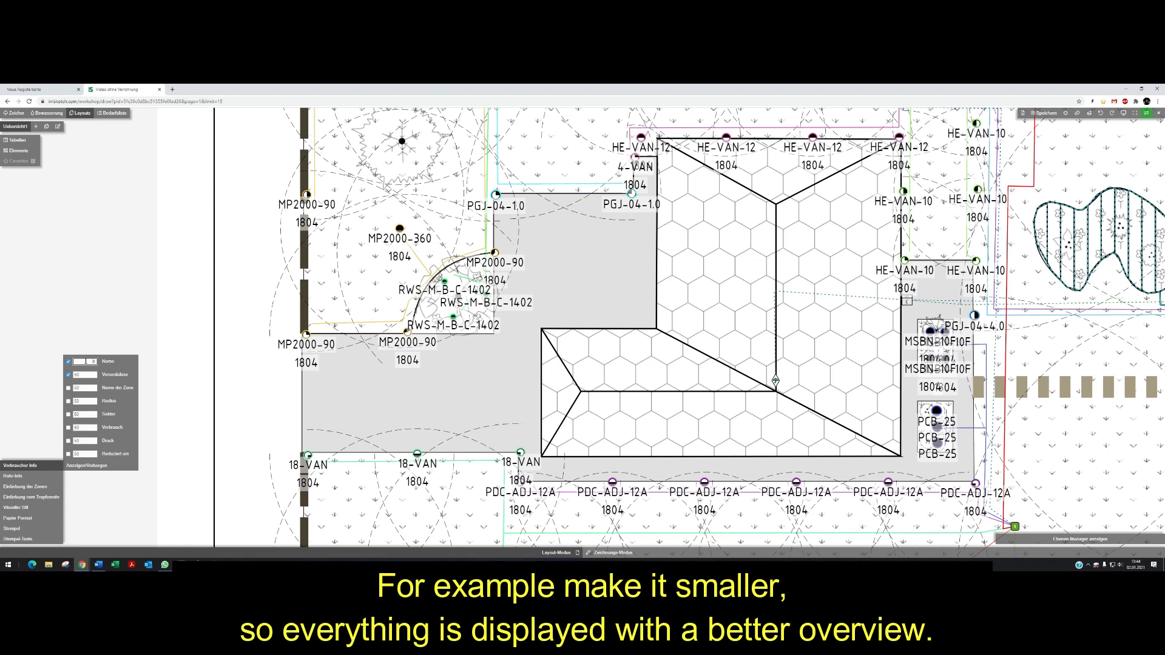
pyautogui.click(76, 466)
pyautogui.click(75, 466)
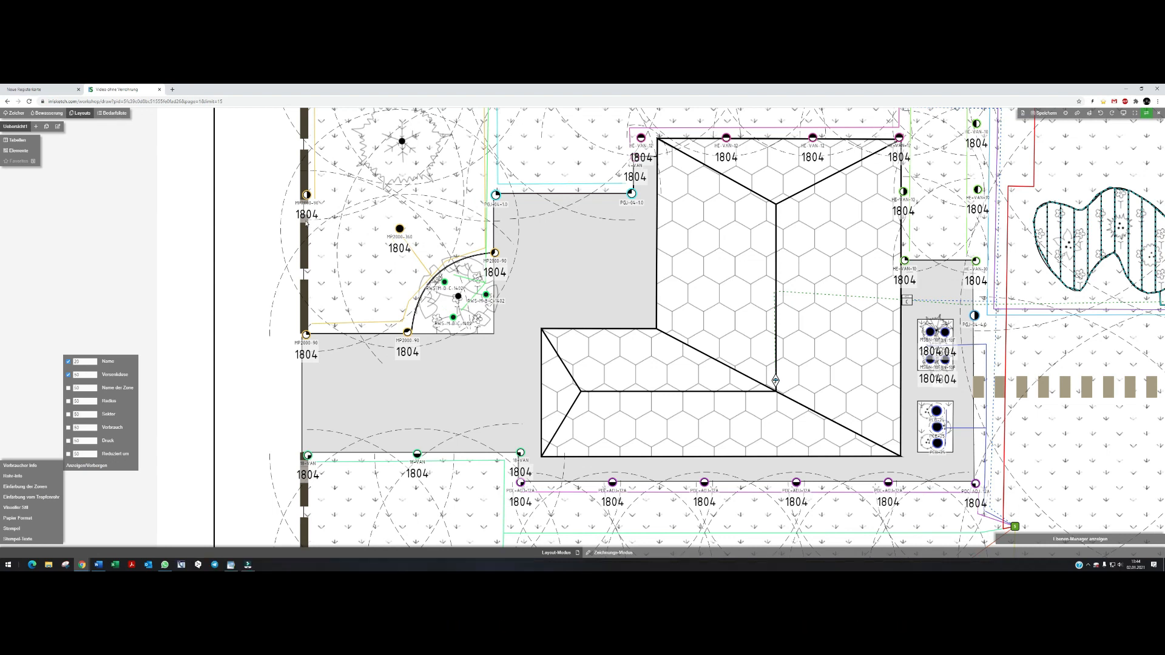
pyautogui.click(69, 375)
pyautogui.click(87, 466)
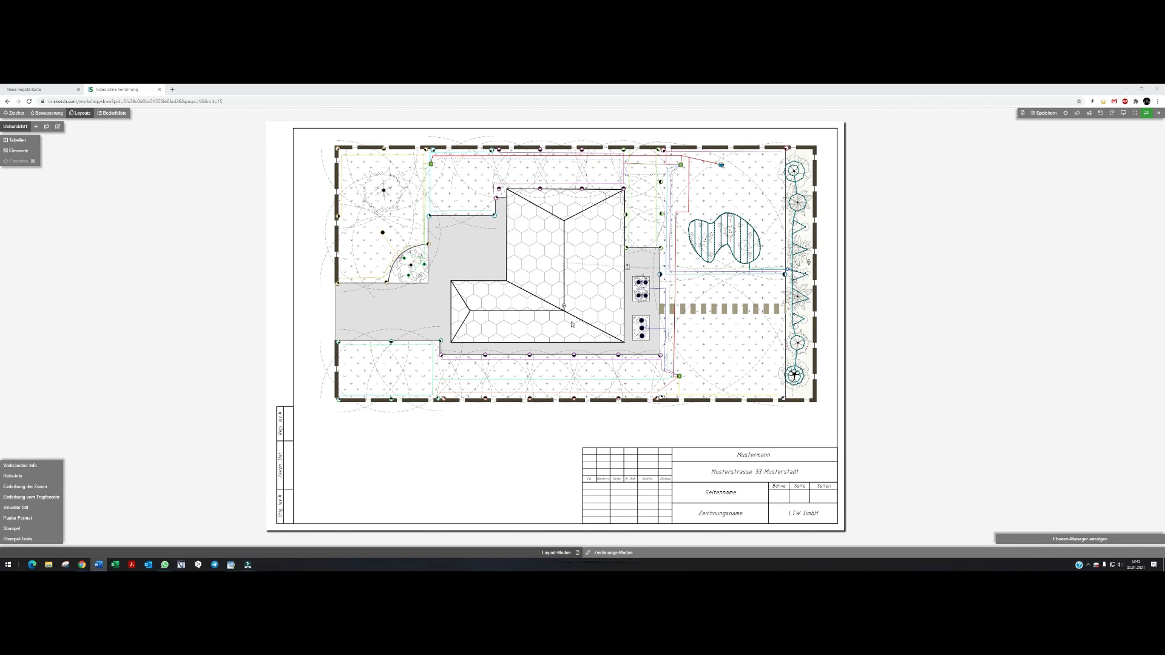
# Duplicate the current layout page and rename the copy as Verrohrung
pyautogui.click(46, 126)
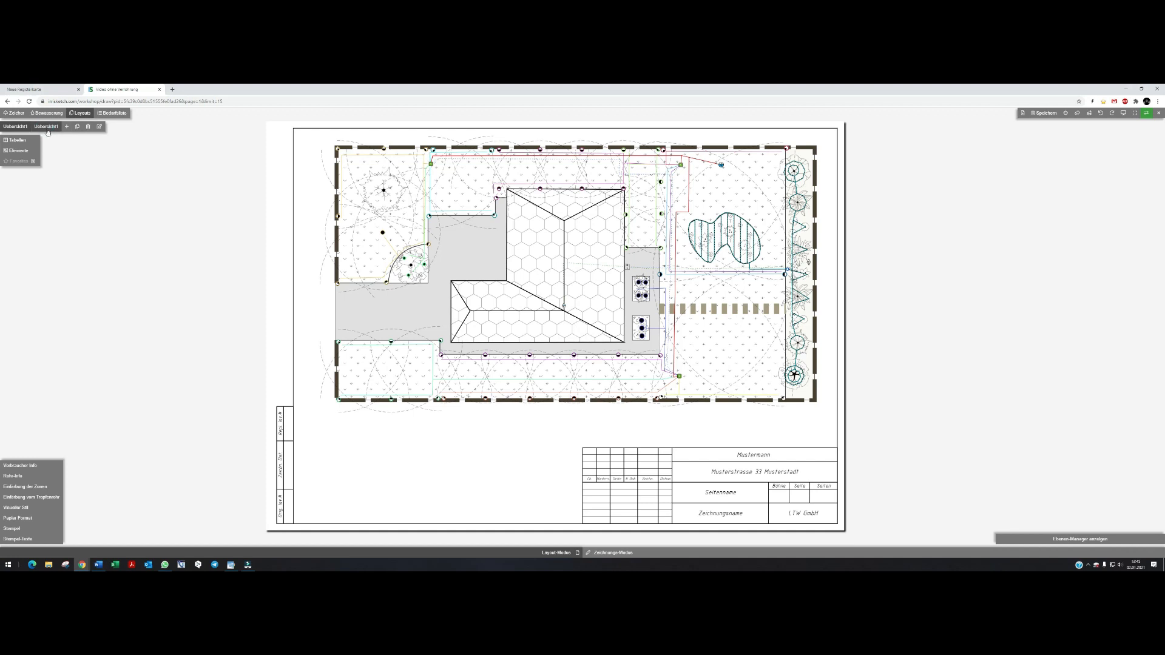
pyautogui.click(99, 127)
pyautogui.write('Vert')
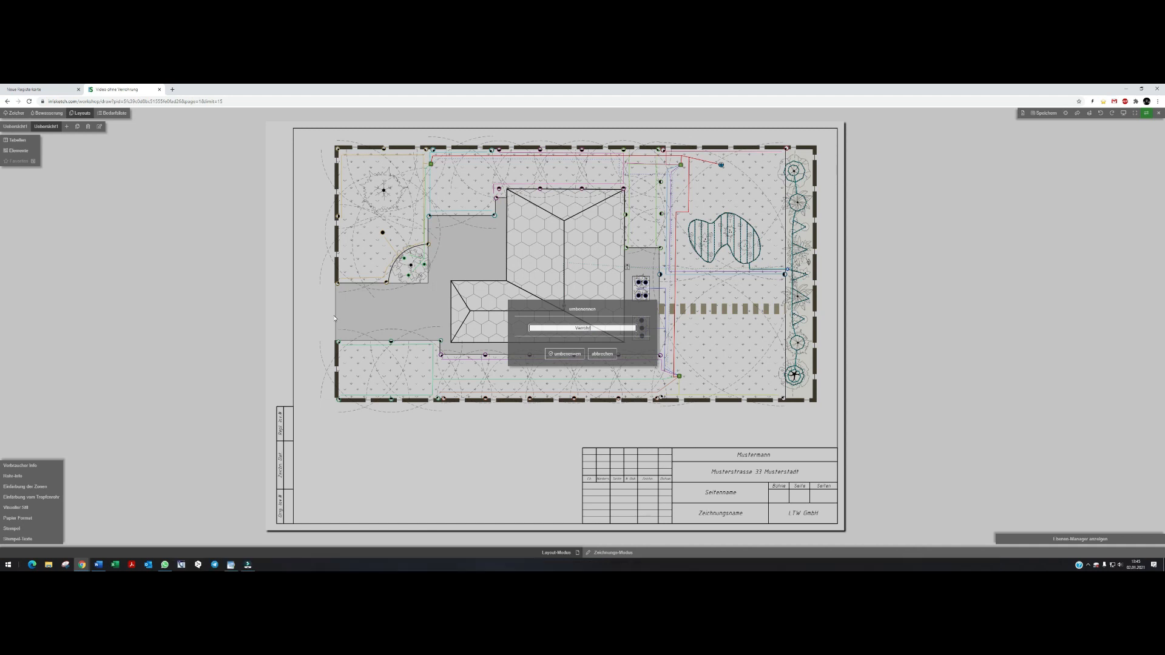
pyautogui.click(566, 354)
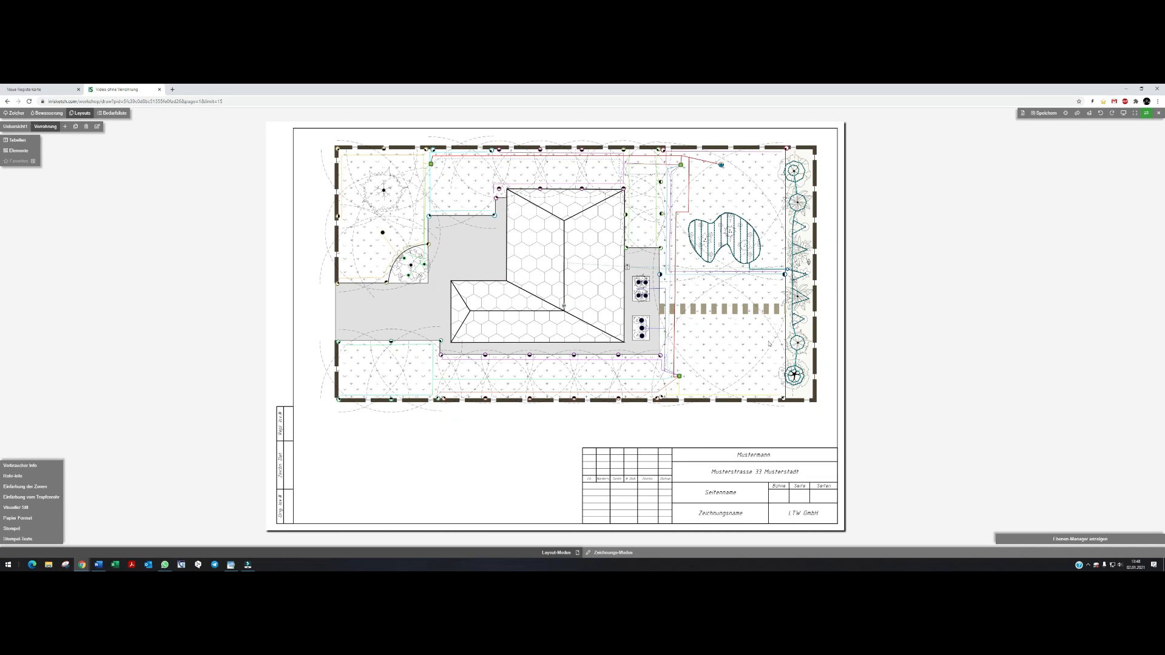
# Hide the consumers, the drip pipe and the landscape layers in the Verrohrung layout
pyautogui.click(1071, 537)
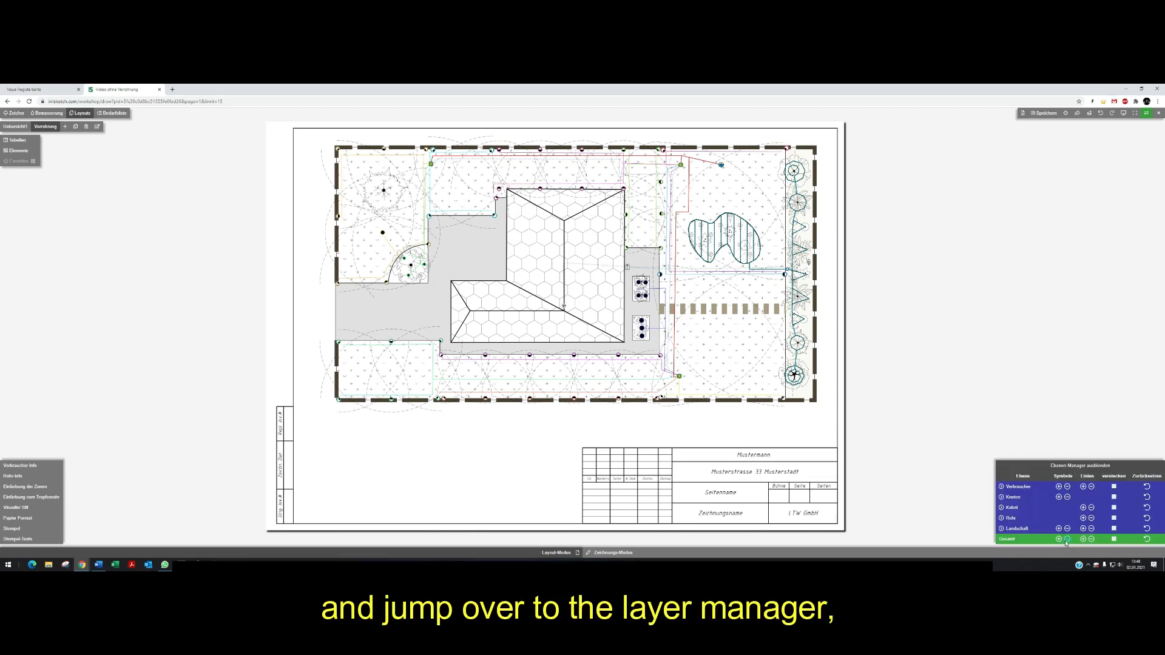
pyautogui.click(1114, 488)
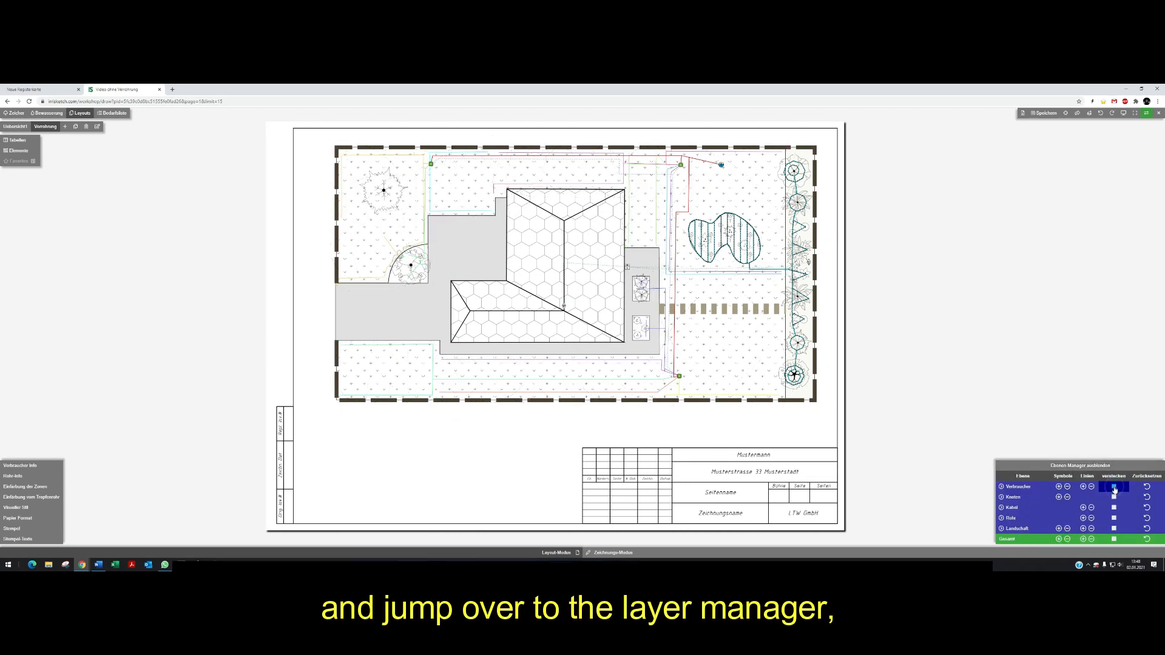
pyautogui.click(1001, 518)
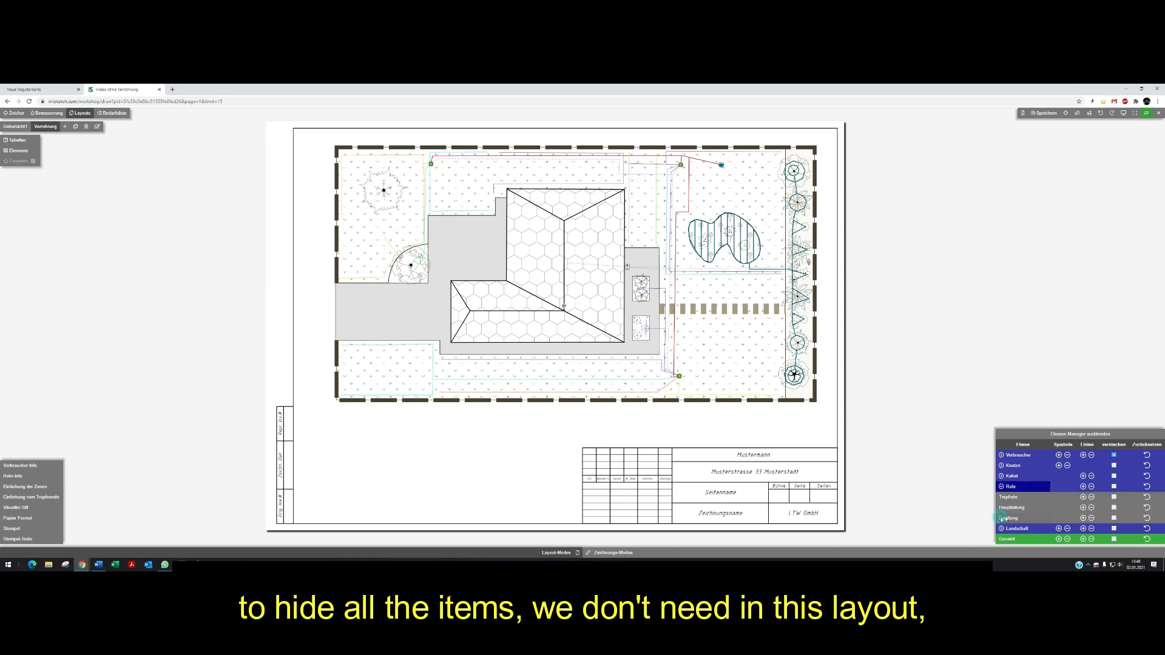
pyautogui.click(1113, 497)
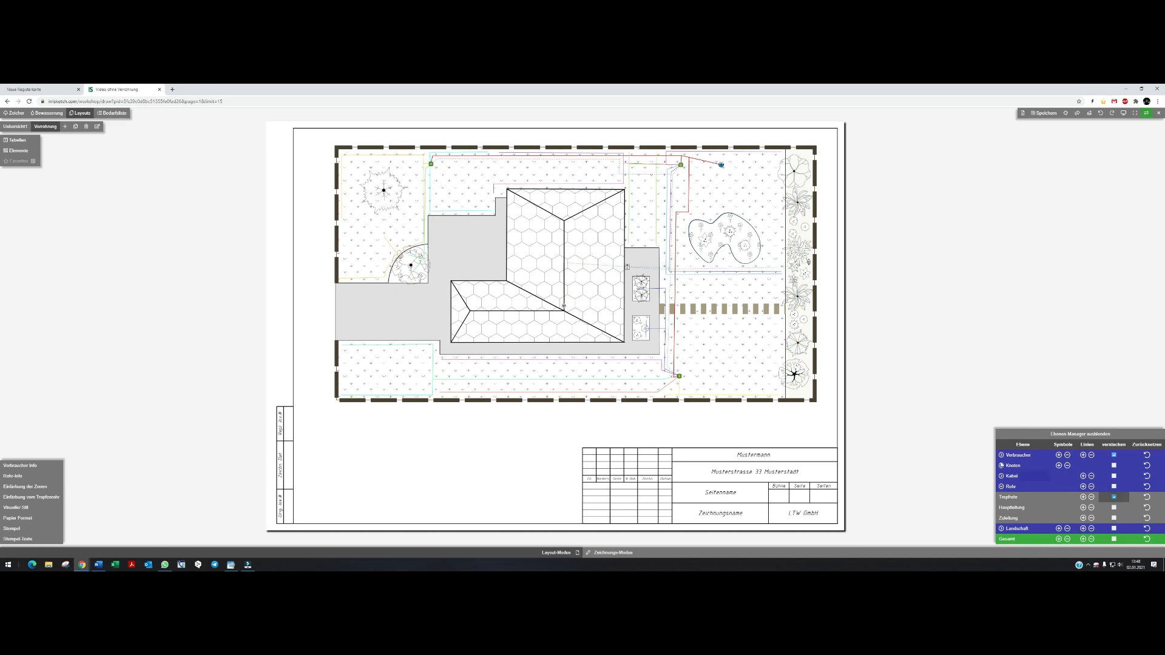
pyautogui.click(1114, 529)
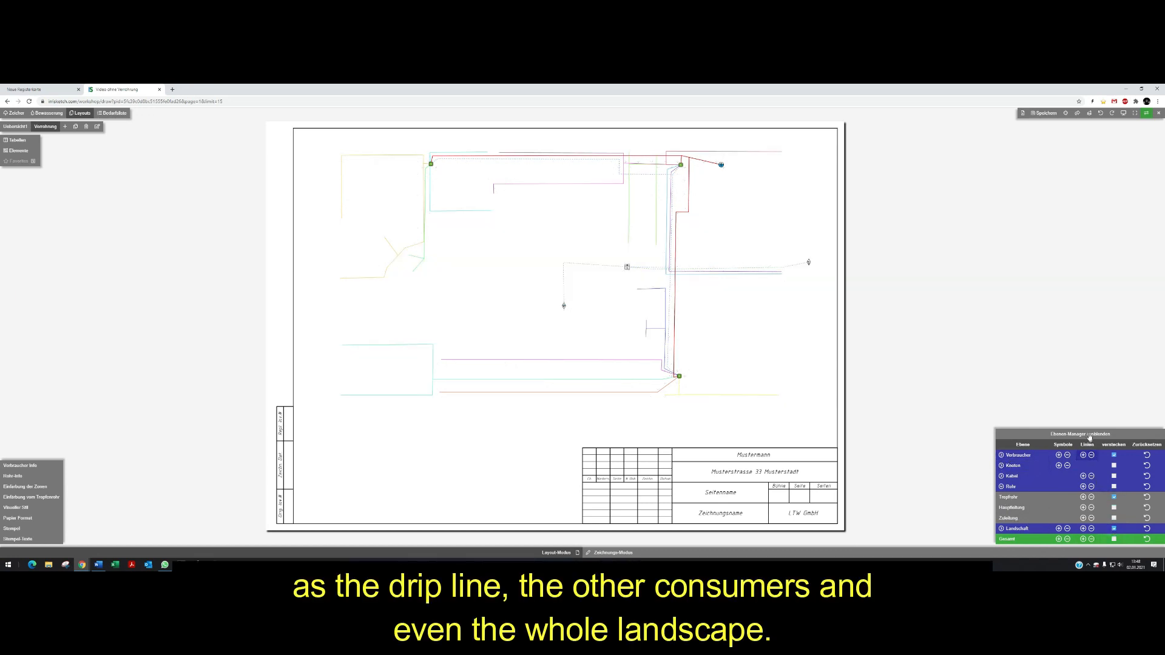
pyautogui.click(1086, 433)
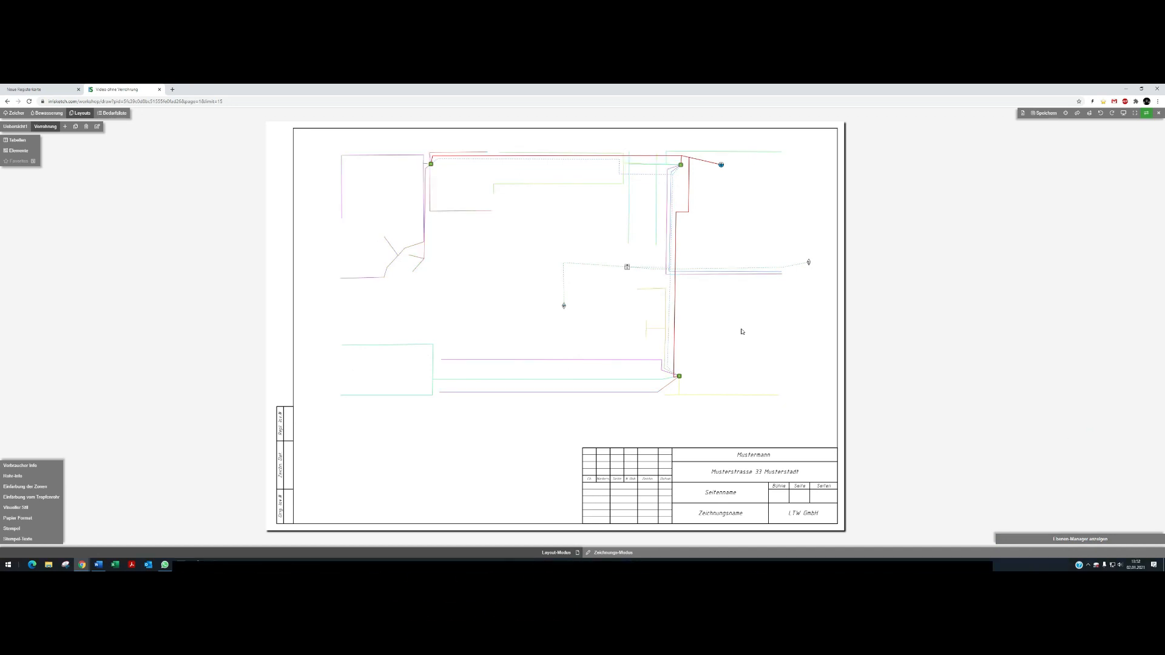
# Enable the diameter labels for the pipes with a reduced text size and show them in the plan
pyautogui.click(13, 476)
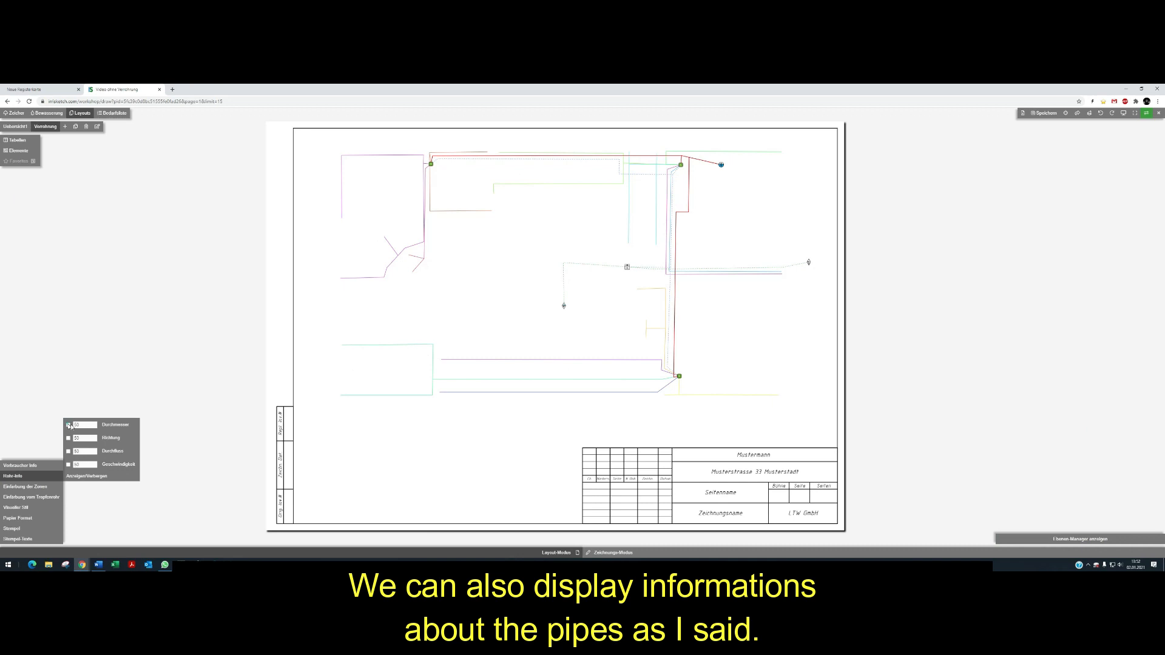
pyautogui.click(69, 425)
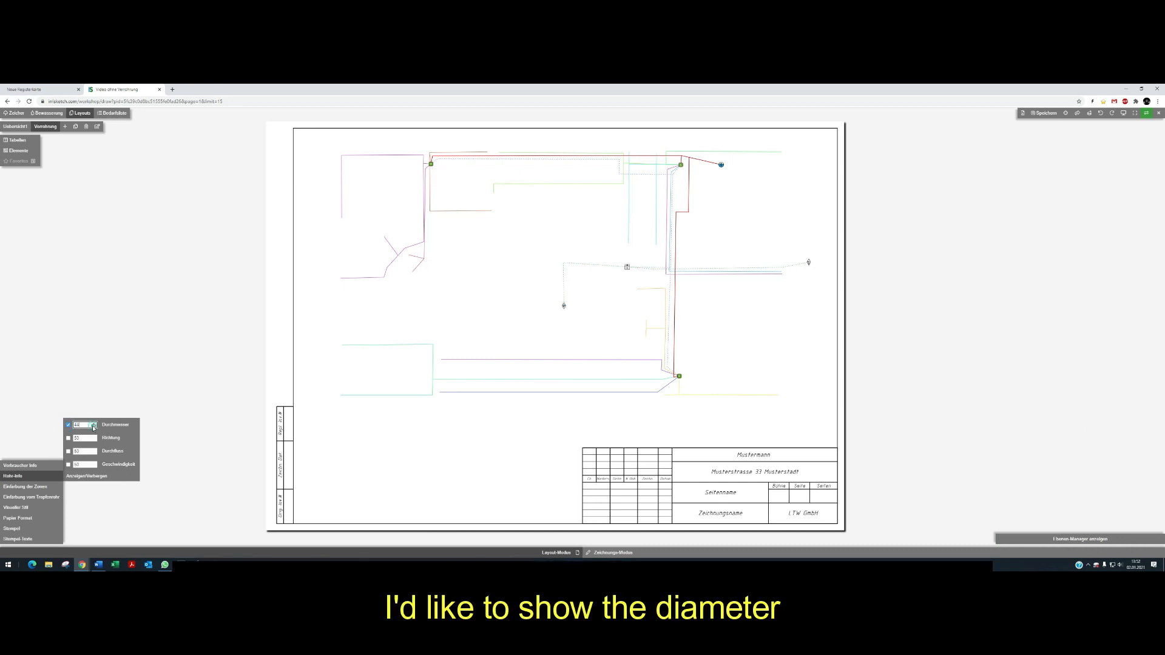
pyautogui.click(93, 428)
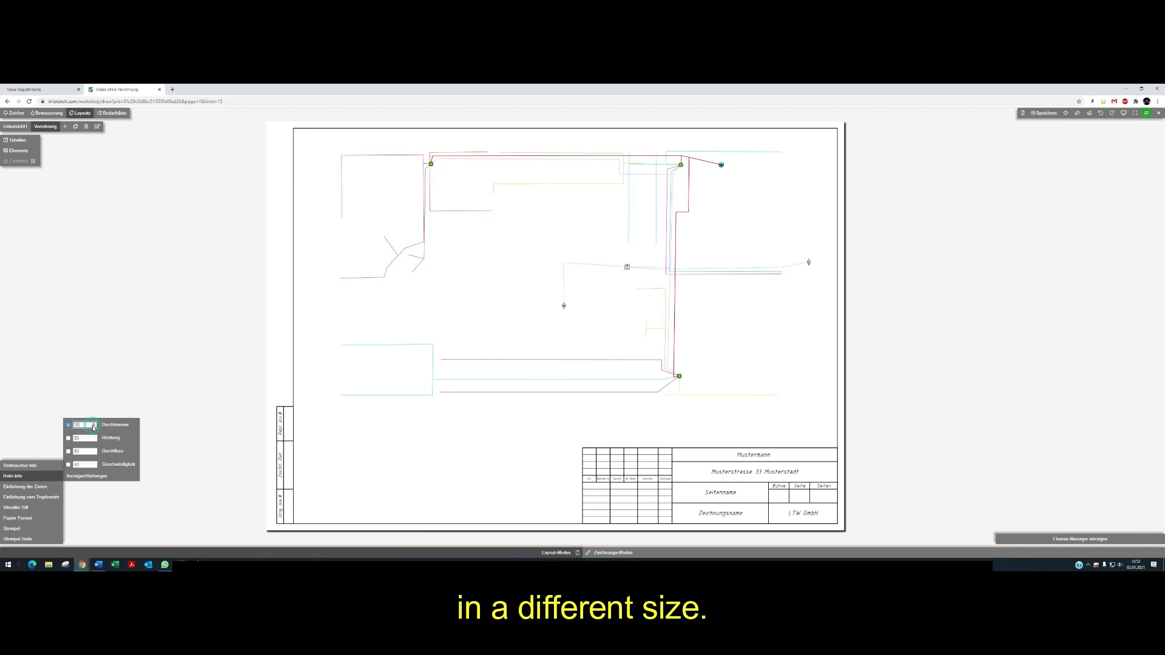
pyautogui.click(94, 428)
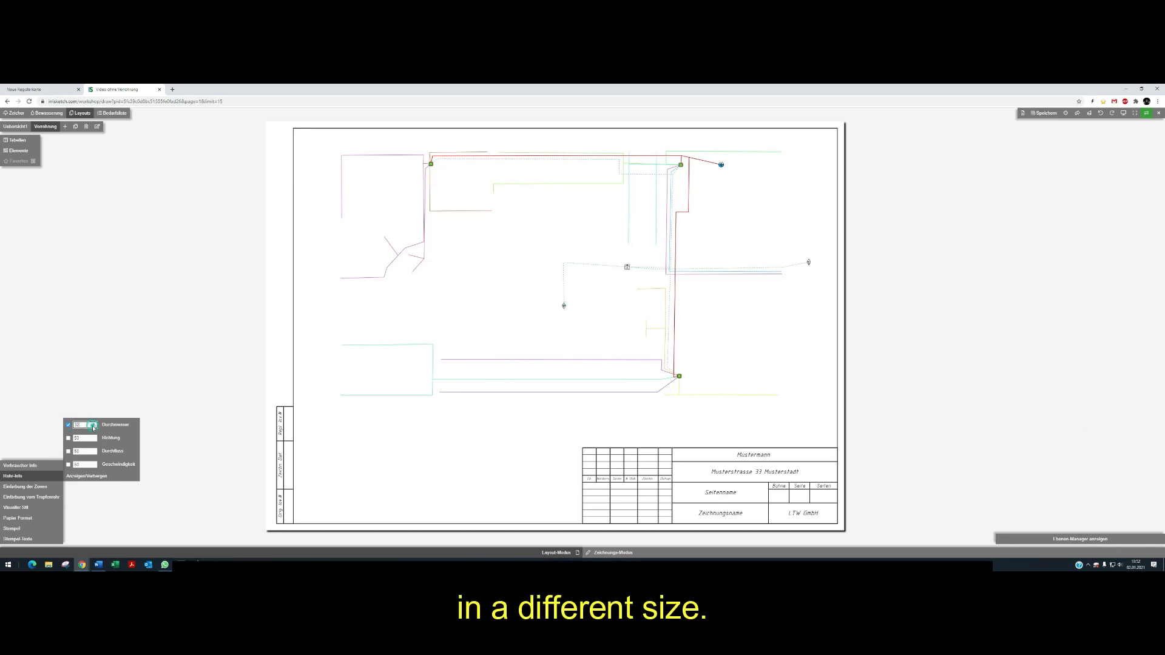
pyautogui.click(86, 475)
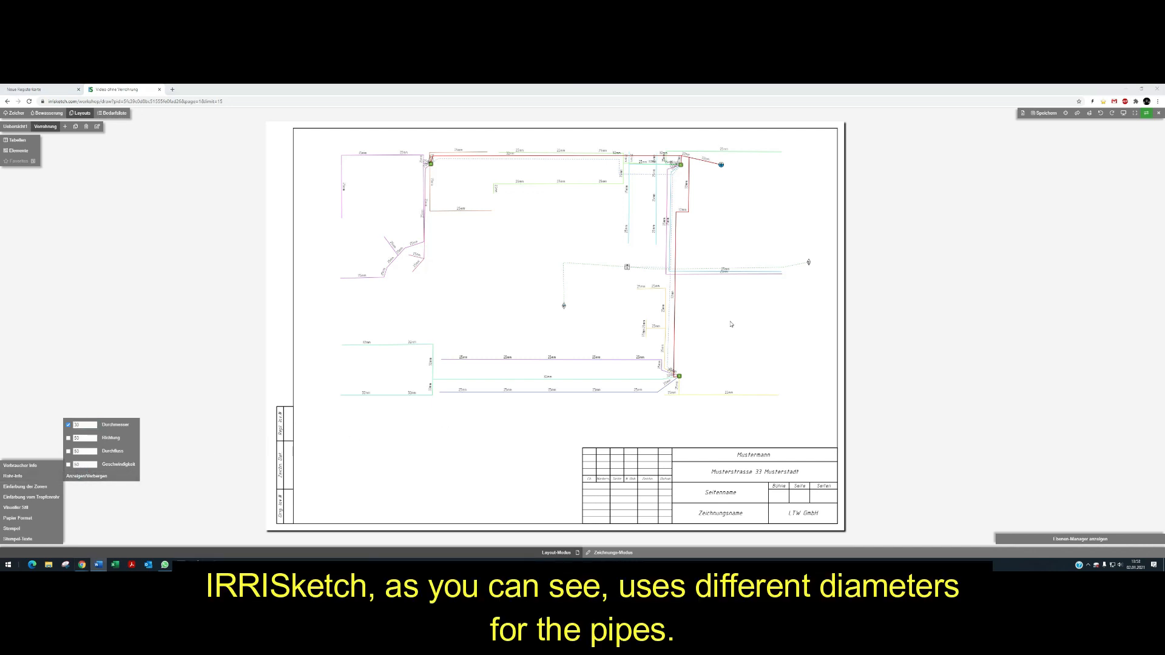
# Examine the diameter labels along the red main pipe, the lateral pipes and the green pipe, and return to the whole sheet
pyautogui.click(726, 310)
pyautogui.scroll(5, 645, 313)
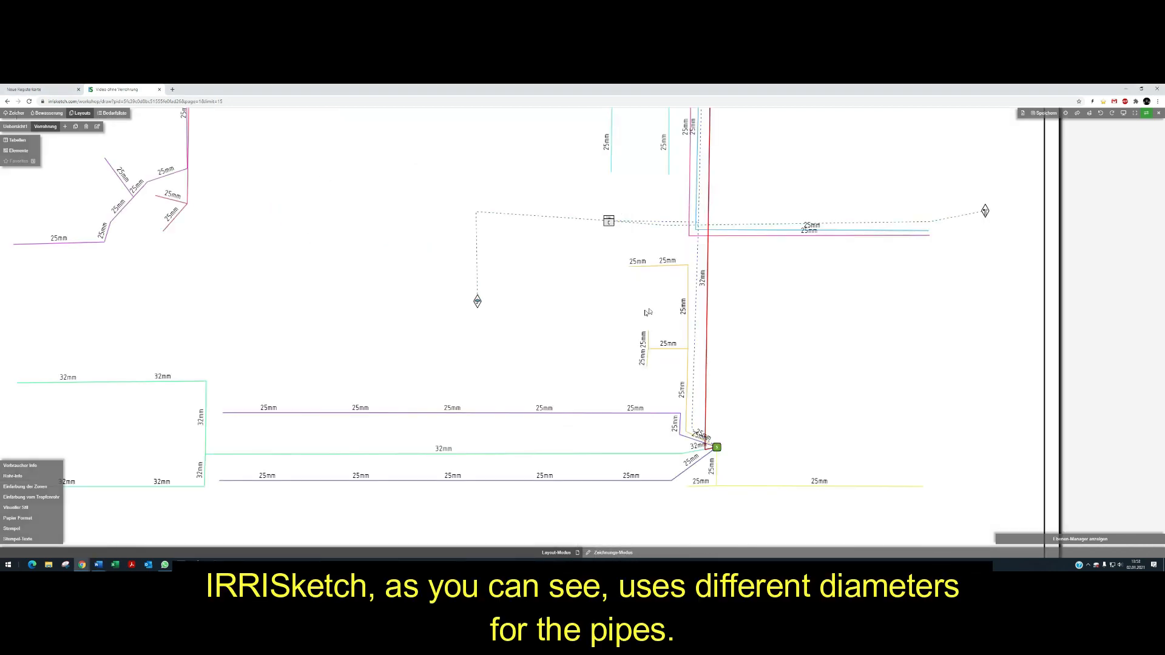
pyautogui.scroll(-4, 723, 289)
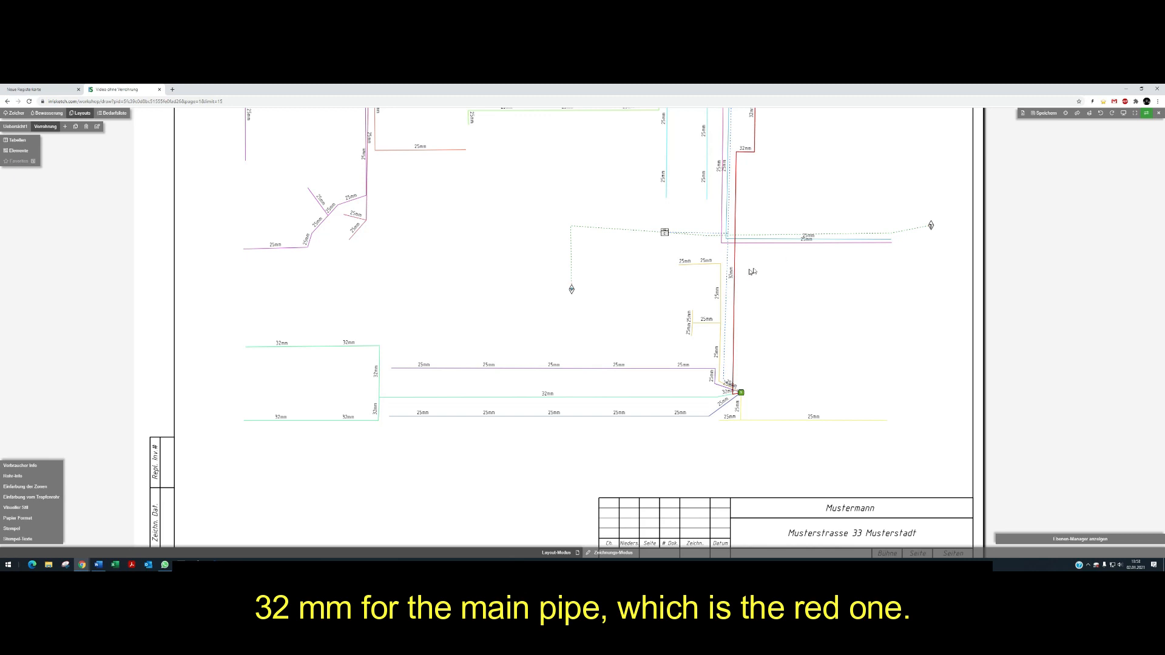
pyautogui.moveTo(762, 268); pyautogui.dragTo(763, 413)
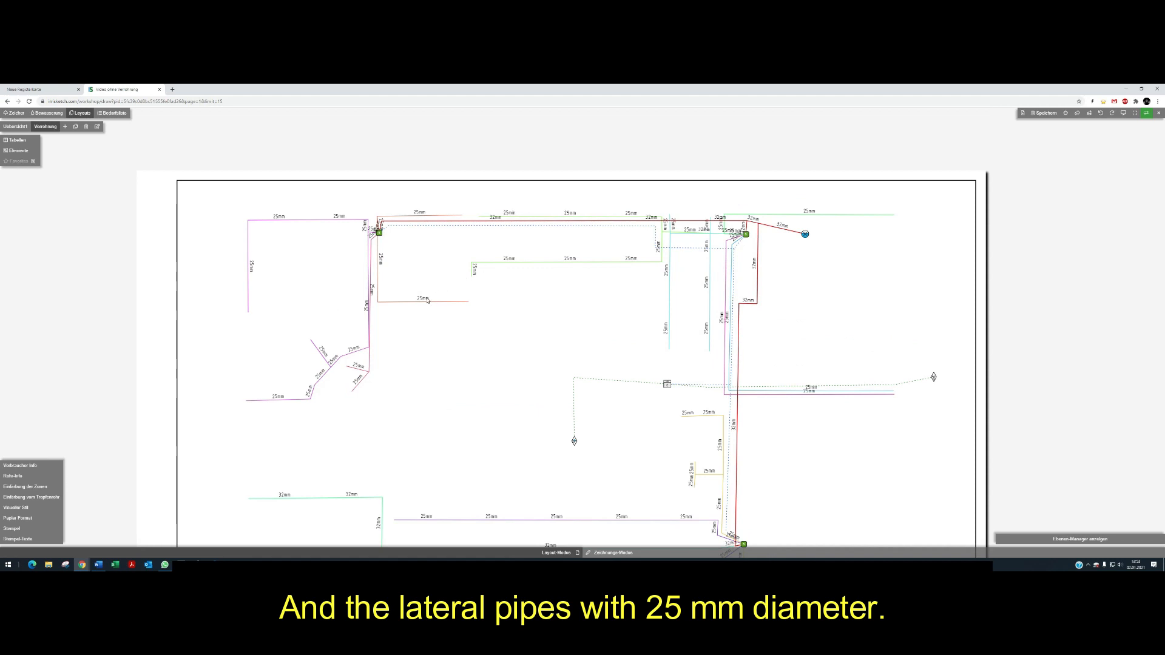
pyautogui.scroll(-5, 605, 287)
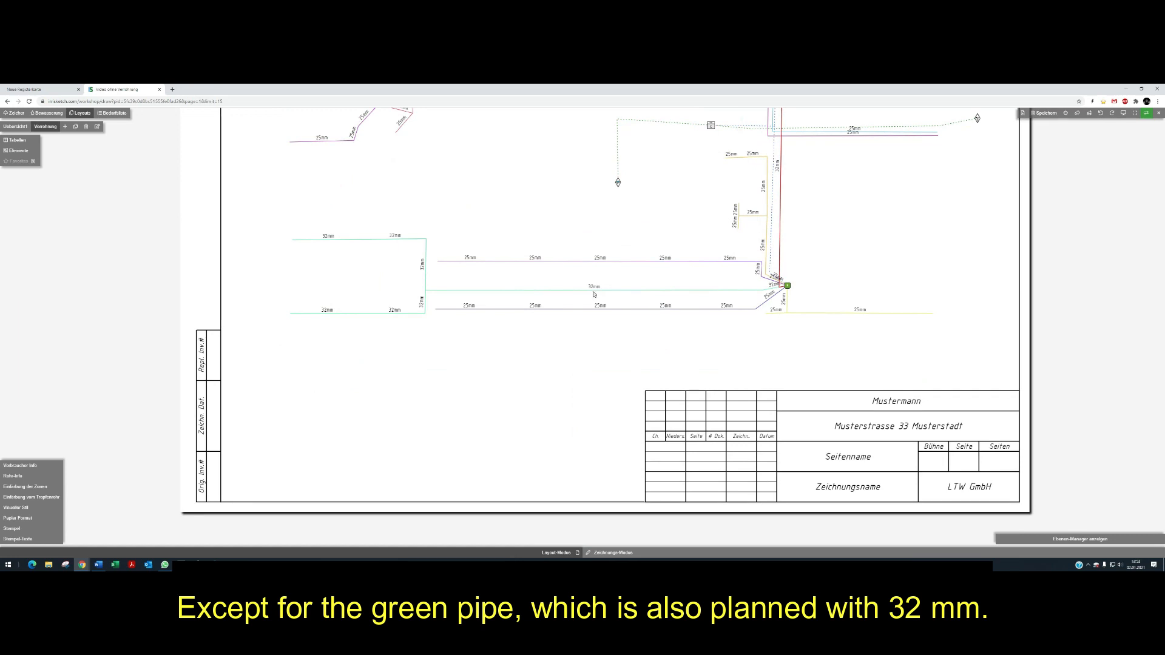
pyautogui.scroll(2, 593, 288)
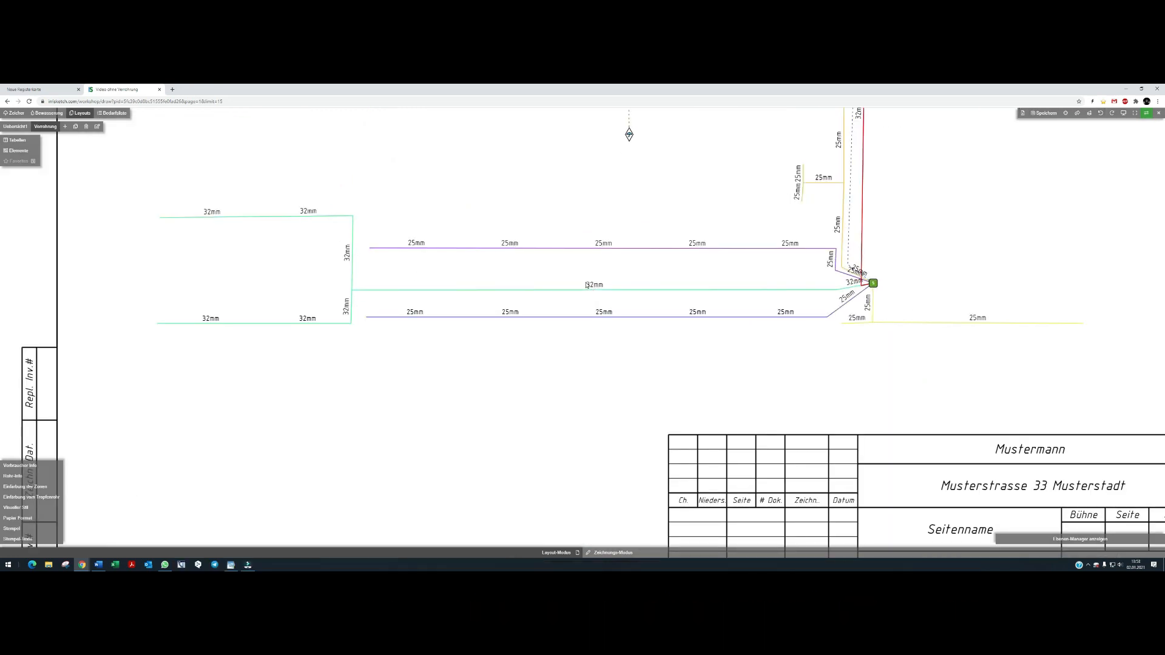
pyautogui.scroll(-5, 586, 285)
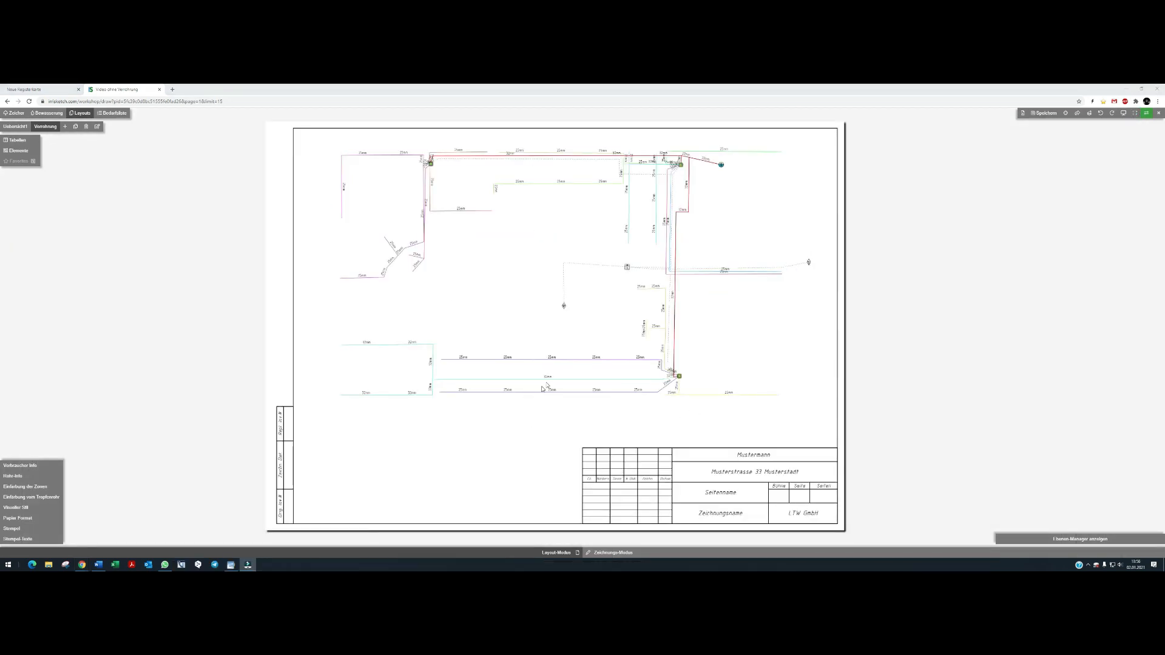
# Add the flow rate labels to the pipe info alongside the diameters and view the values on the green pipe
pyautogui.click(9, 476)
pyautogui.click(69, 451)
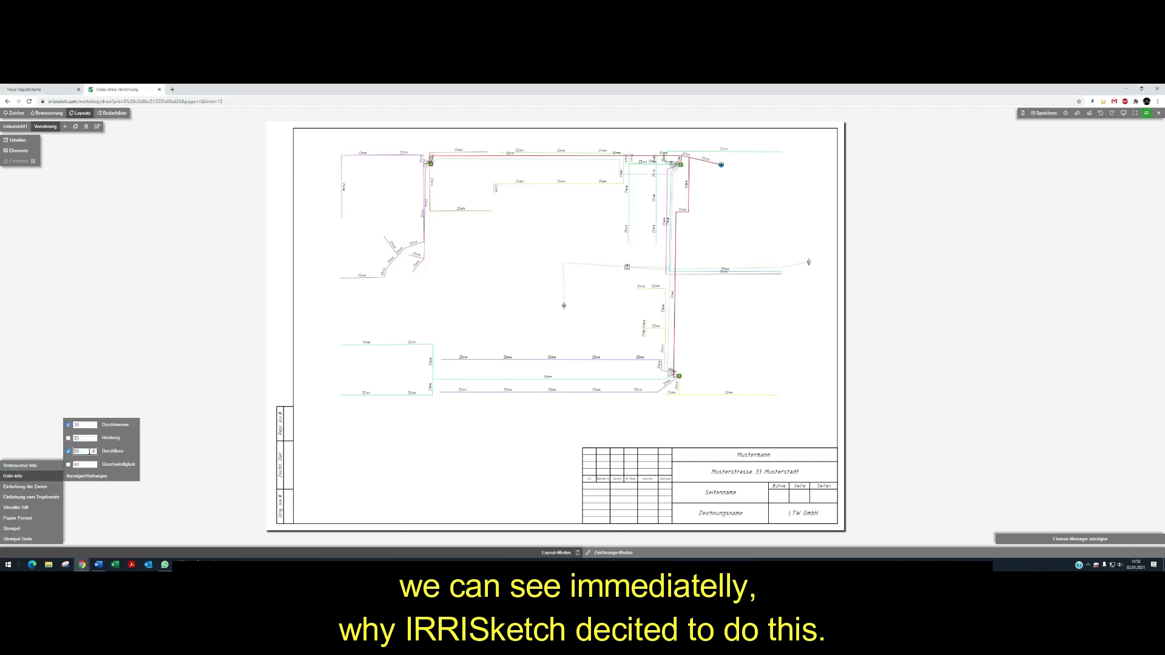
pyautogui.click(87, 476)
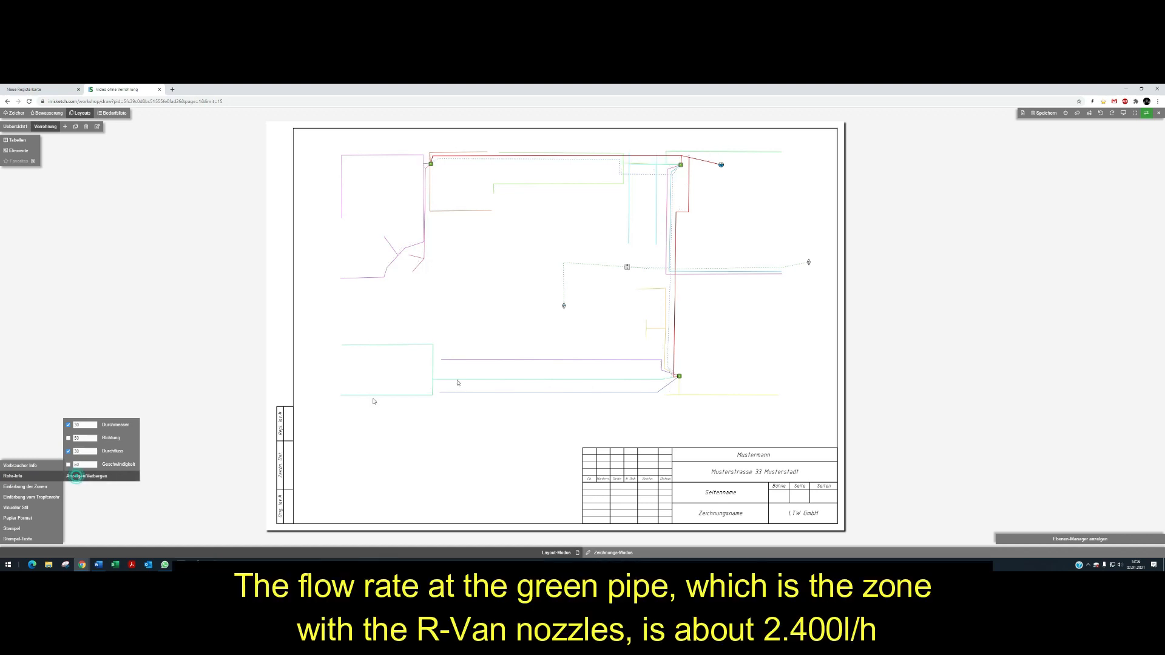
pyautogui.click(88, 477)
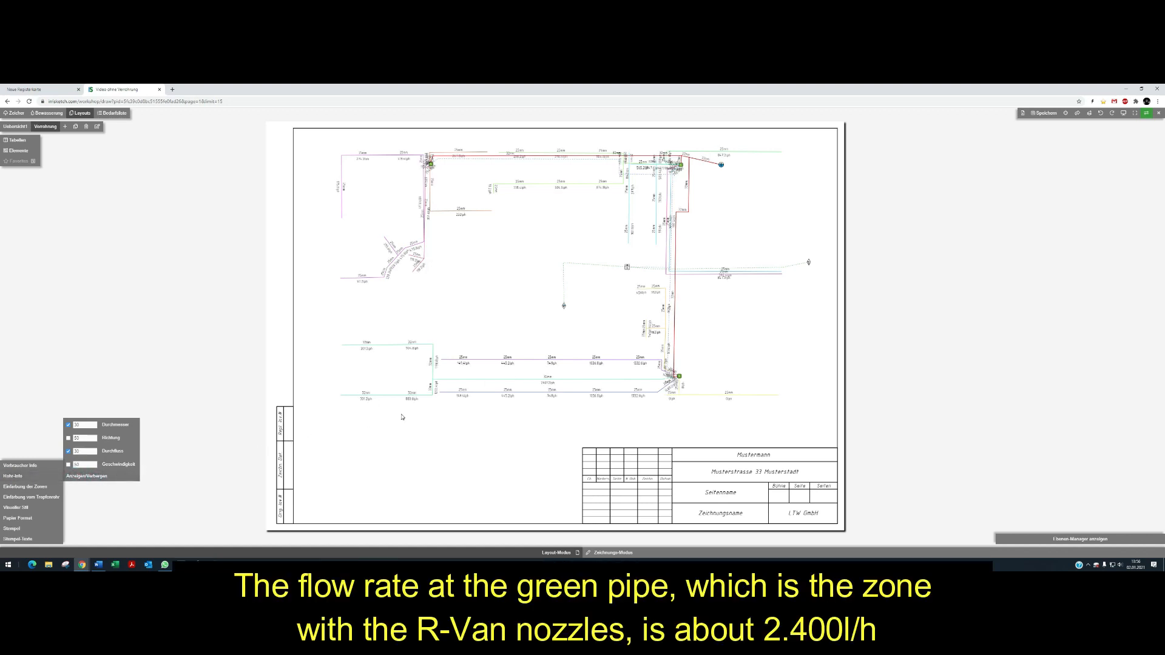
pyautogui.scroll(3, 554, 380)
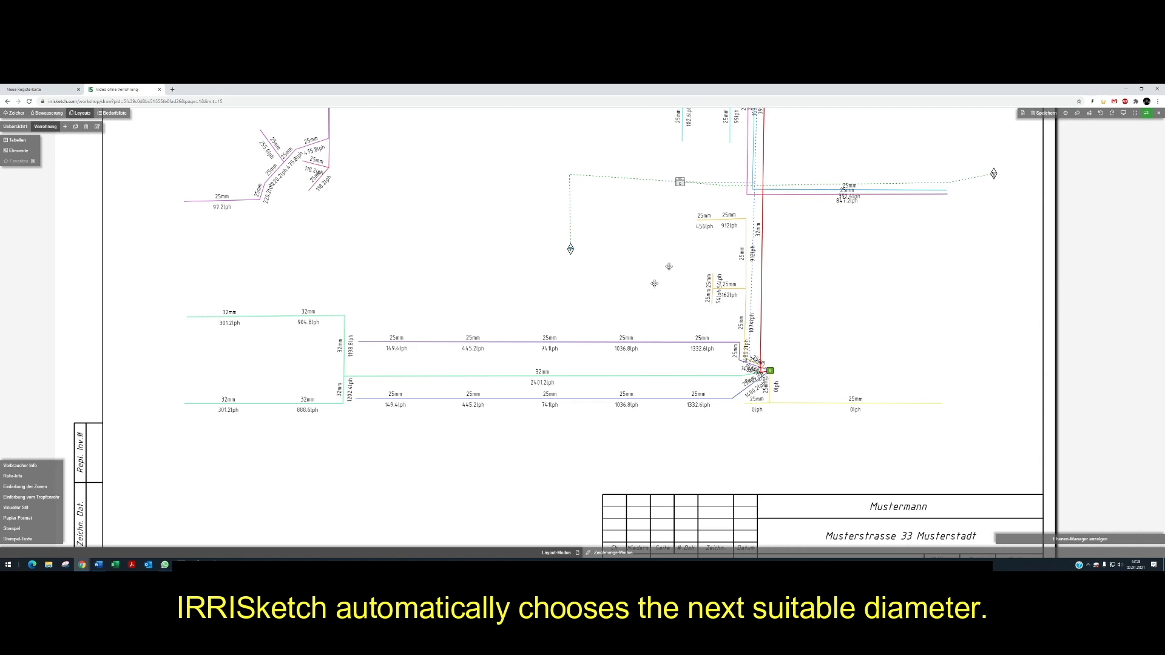
# Examine the diameter and flow labels in the upper part of the Verrohrung layout and return to the whole sheet
pyautogui.moveTo(769, 137); pyautogui.dragTo(672, 245, button='middle')
pyautogui.moveTo(750, 162); pyautogui.dragTo(736, 266, button='middle')
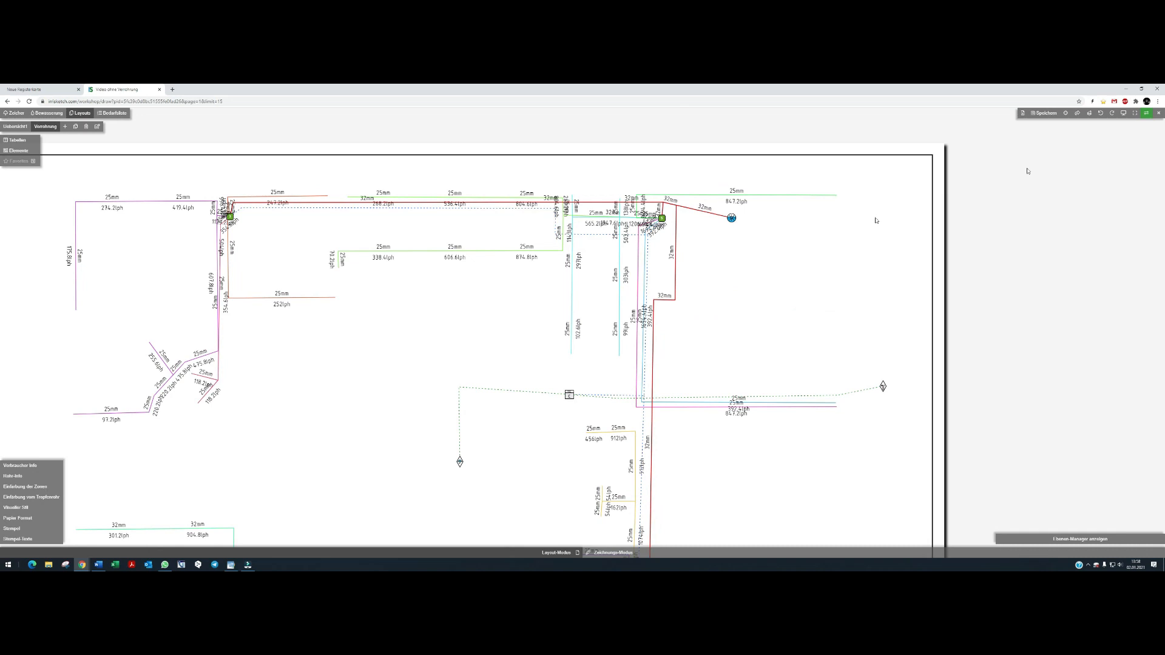
pyautogui.click(1133, 114)
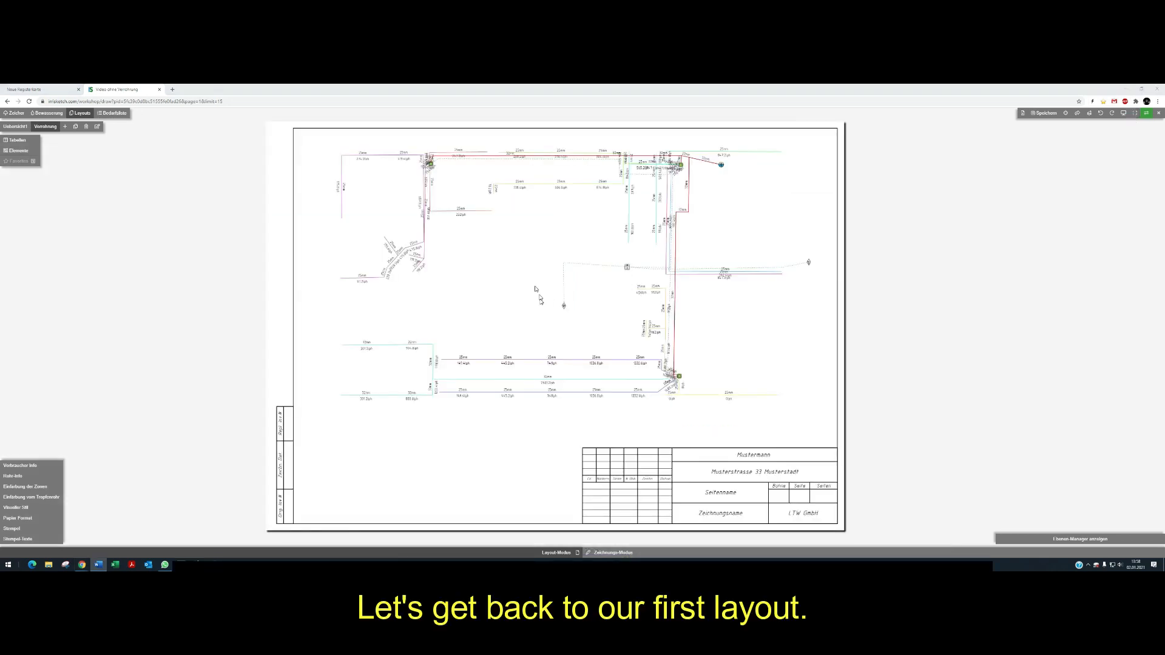
# Open the overview layout and place the landscape table on the sheet below the plan, next to the side stamp
pyautogui.click(21, 127)
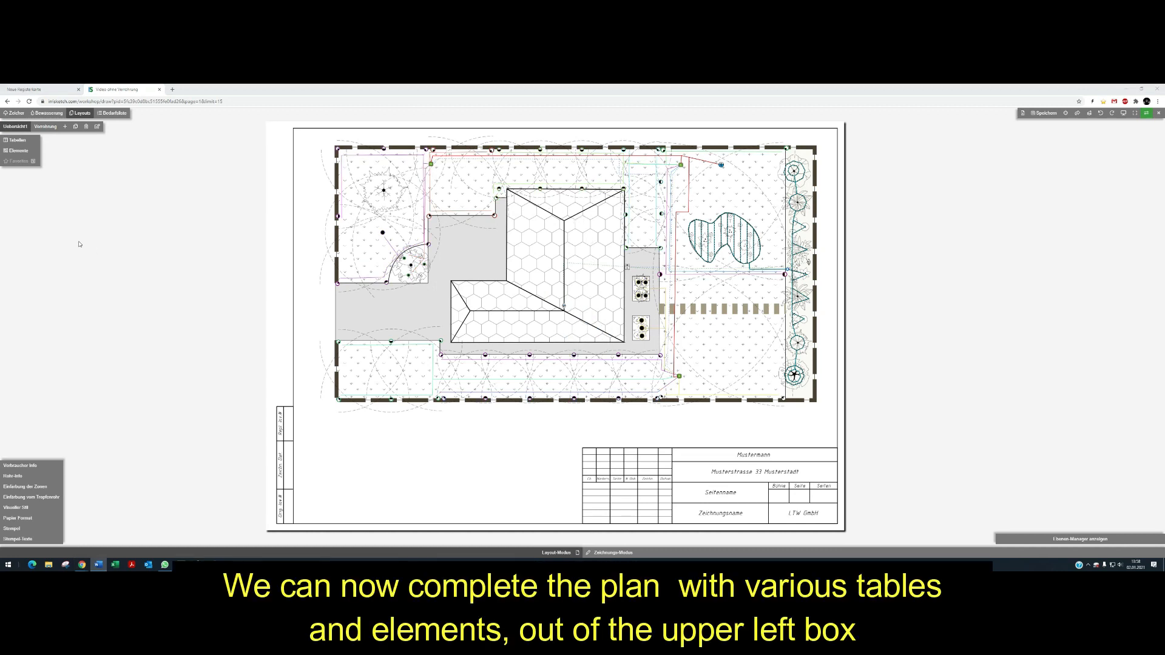
pyautogui.click(22, 142)
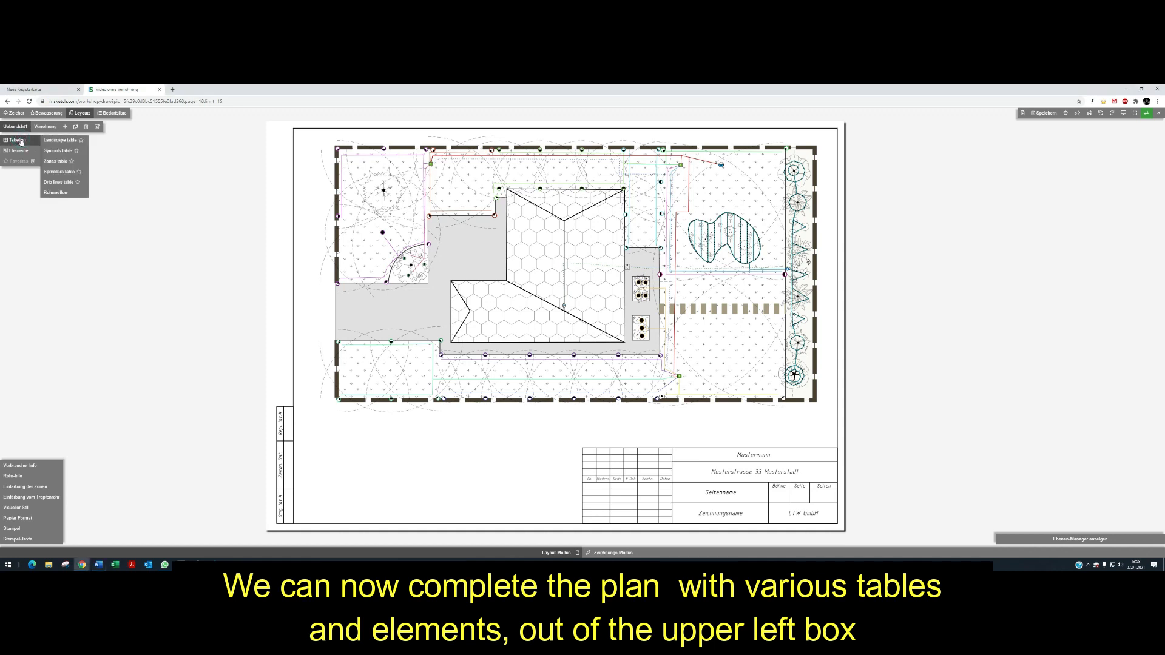
pyautogui.click(57, 141)
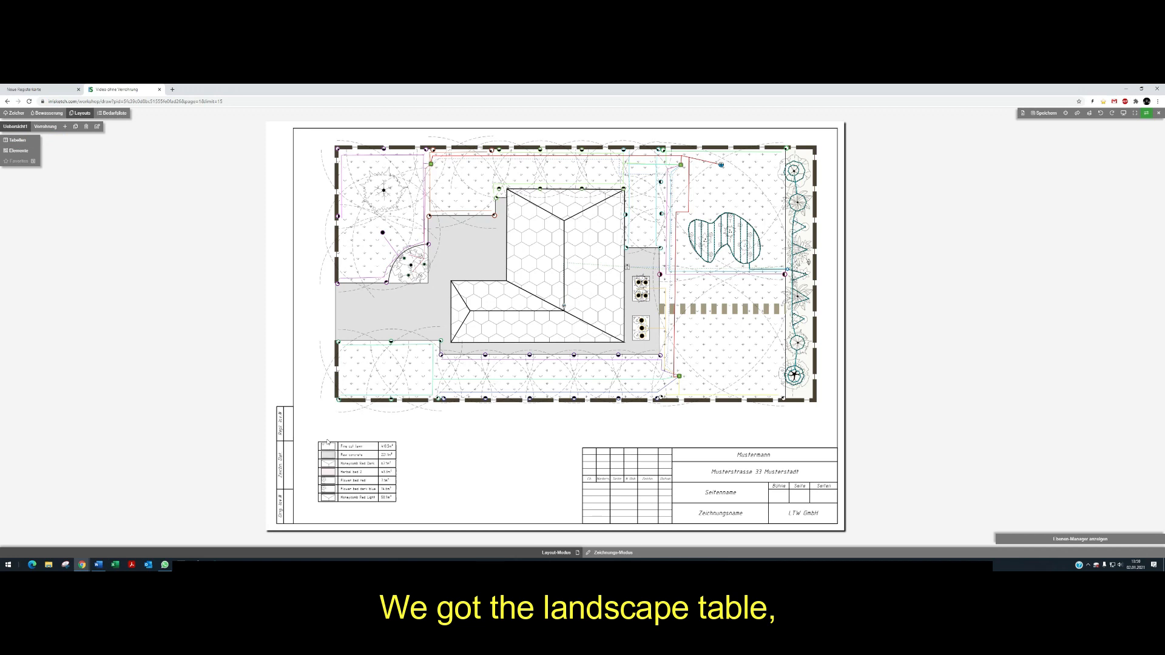
pyautogui.click(364, 482)
# Examine the surface names and areas in the landscape table, such as lawn and concrete, and return to the whole sheet
pyautogui.scroll(3, 442, 467)
pyautogui.click(505, 480)
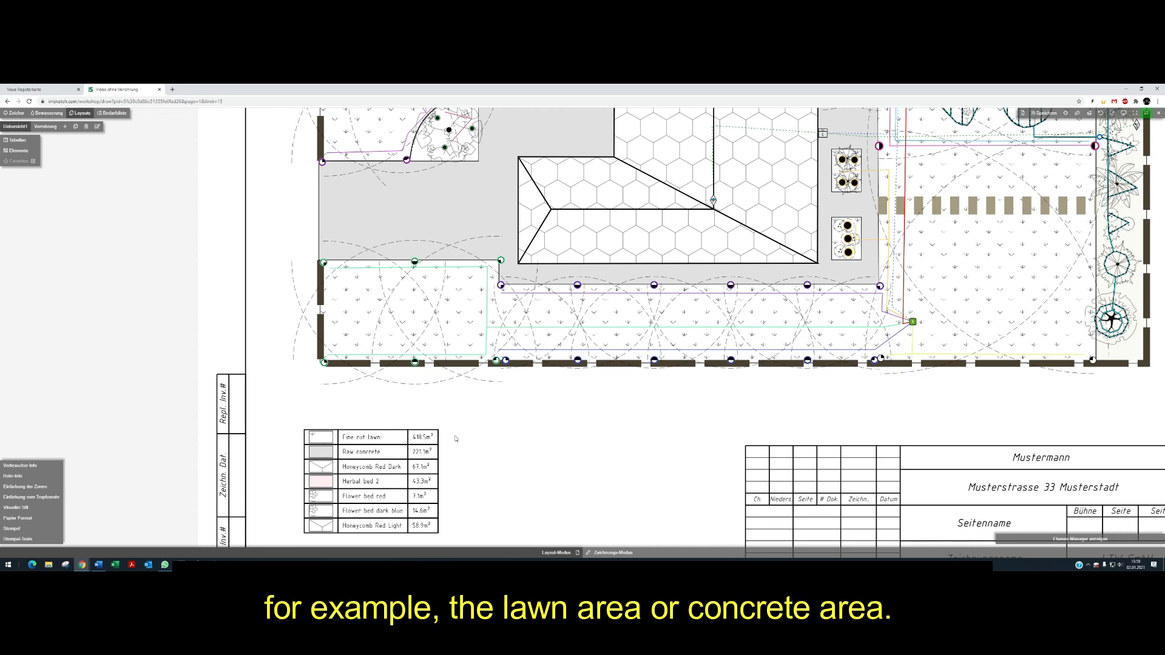
pyautogui.click(369, 437)
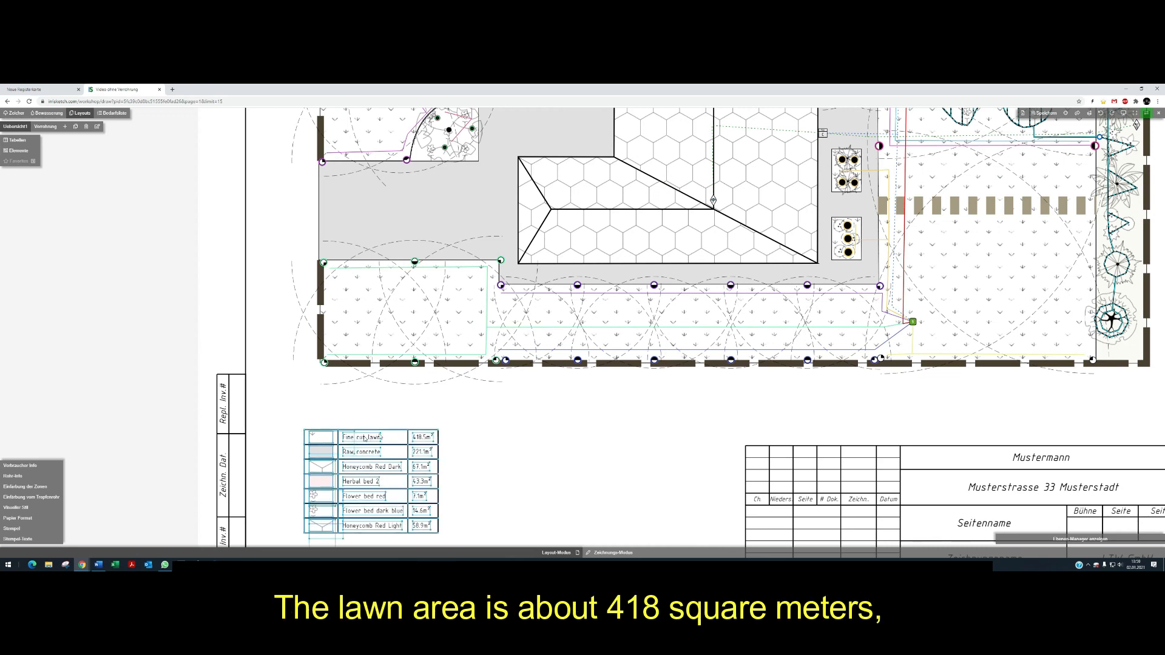
pyautogui.click(768, 340)
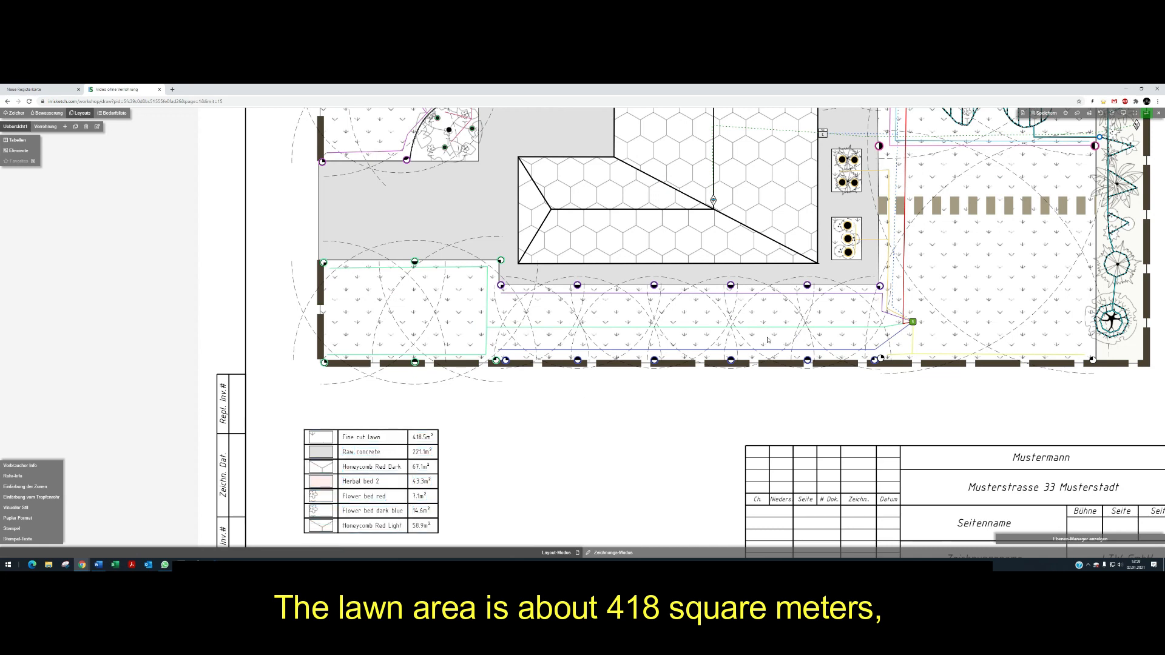
pyautogui.click(371, 441)
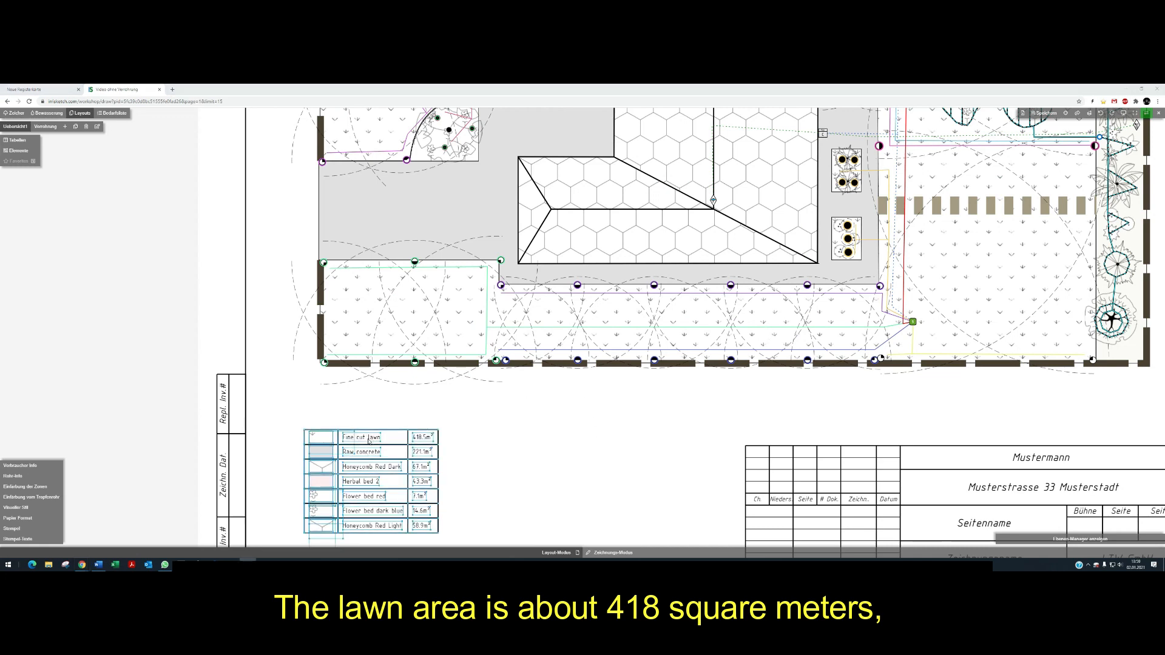
pyautogui.click(675, 413)
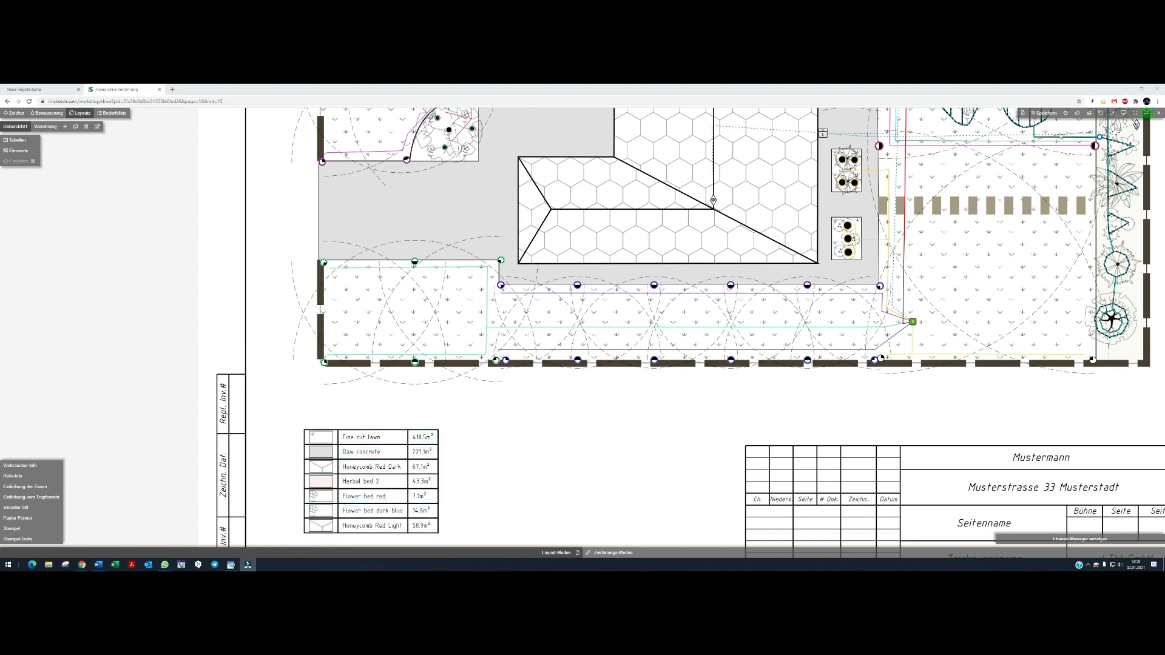
pyautogui.click(1134, 115)
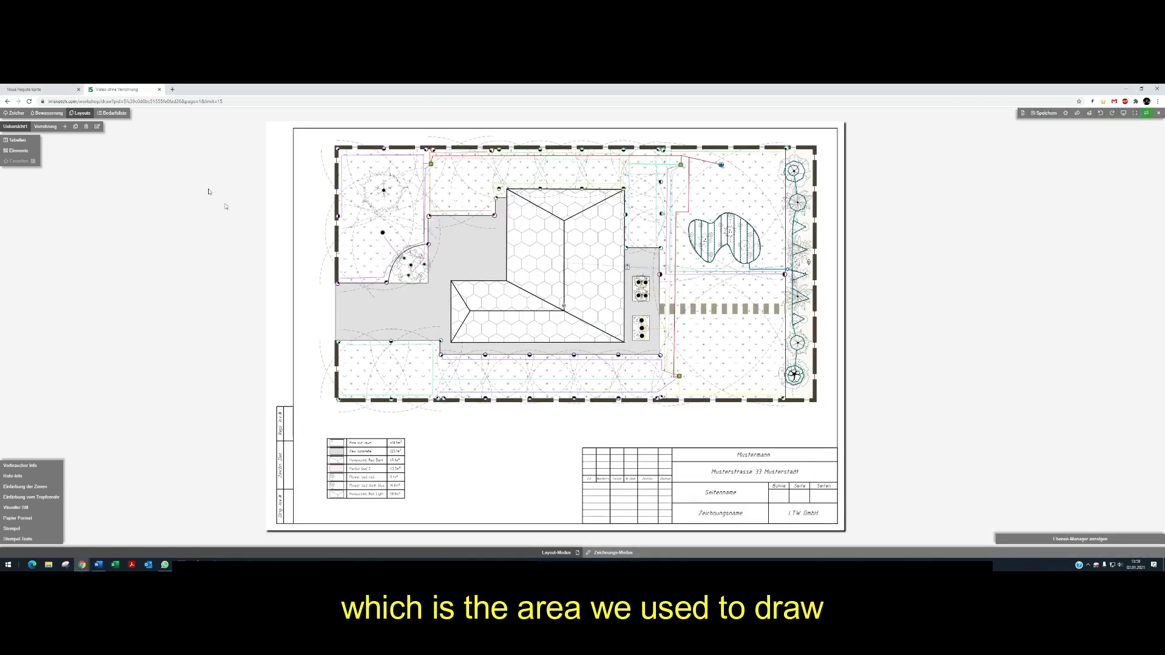
# In the drawing view, move the lawn polygon out beside the plan to view its full shape, and undo the move
pyautogui.click(16, 114)
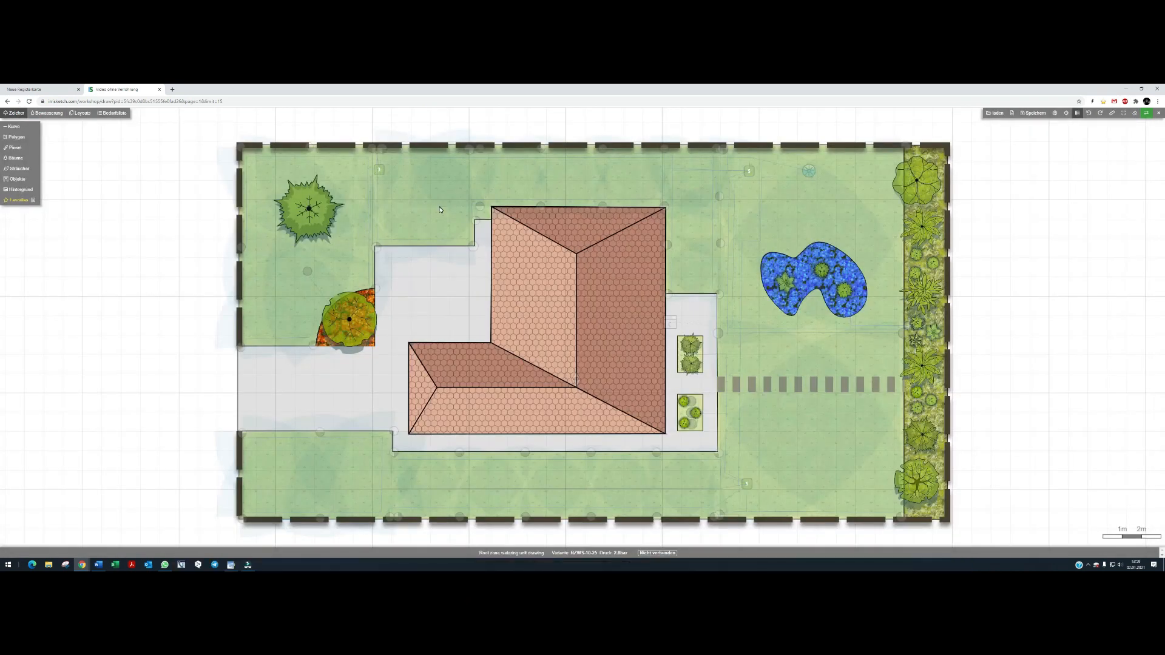
pyautogui.click(440, 210)
pyautogui.scroll(-3, 600, 337)
pyautogui.moveTo(705, 344); pyautogui.dragTo(1085, 310)
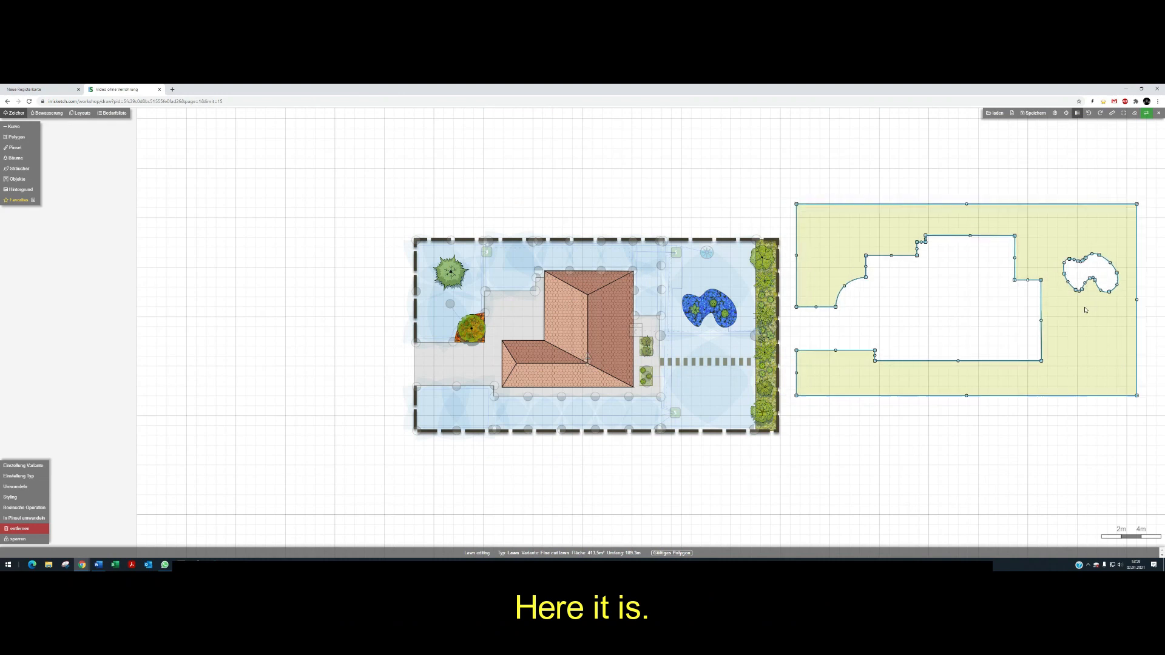
pyautogui.click(1088, 114)
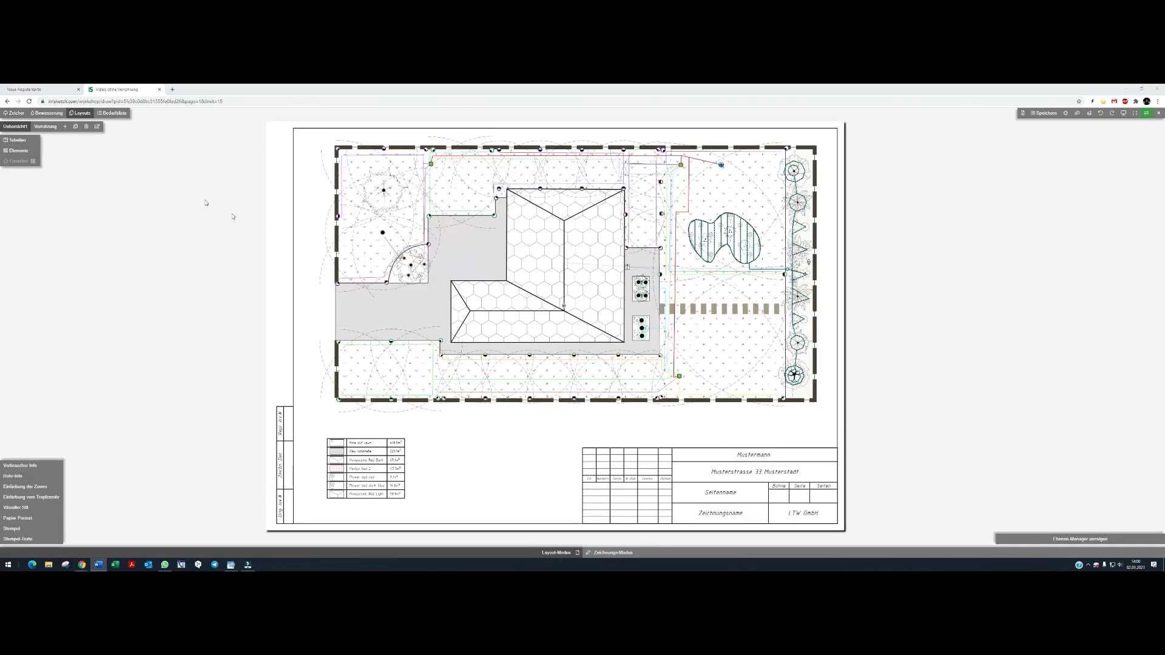
# Insert the symbols table on the sheet between the landscape table and the title block
pyautogui.click(28, 140)
pyautogui.click(55, 152)
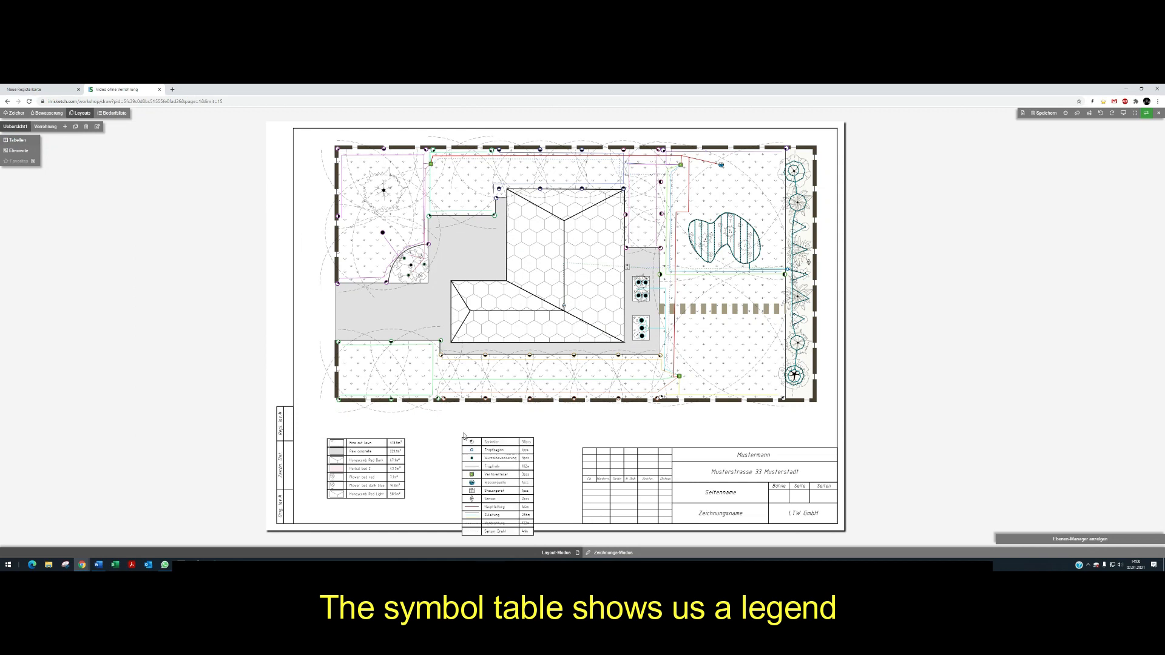
pyautogui.click(463, 420)
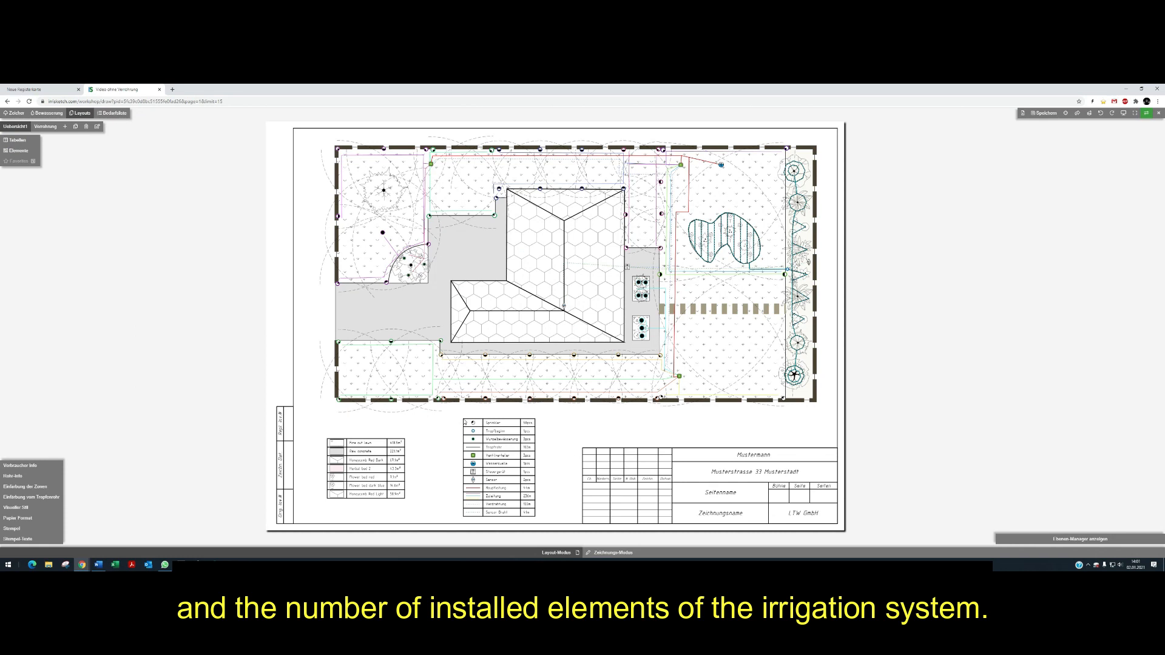
# Delete the quantity column and the Wasserquelle row from the symbols table
pyautogui.click(508, 446)
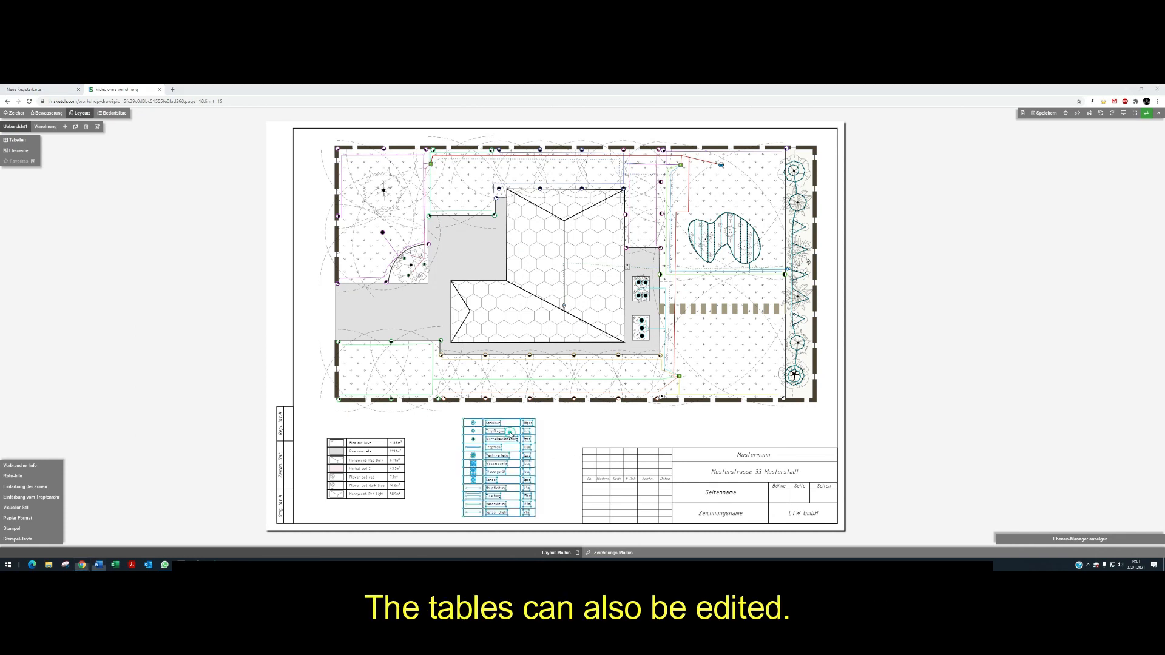
pyautogui.scroll(3, 508, 447)
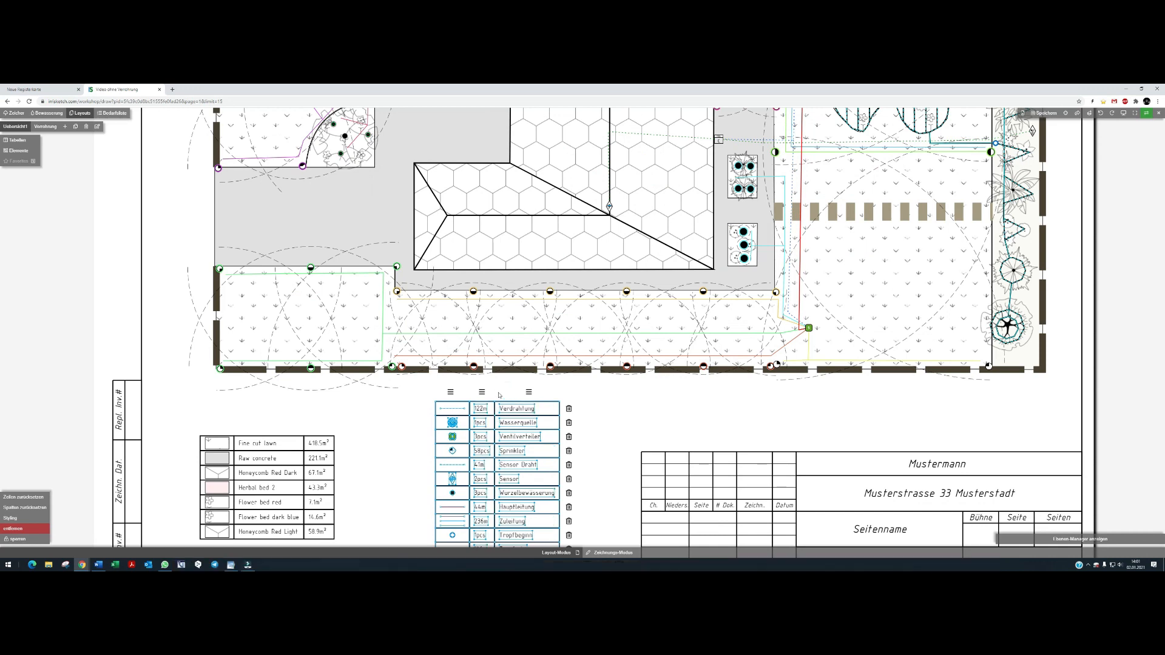
pyautogui.moveTo(462, 394)
pyautogui.click(481, 392)
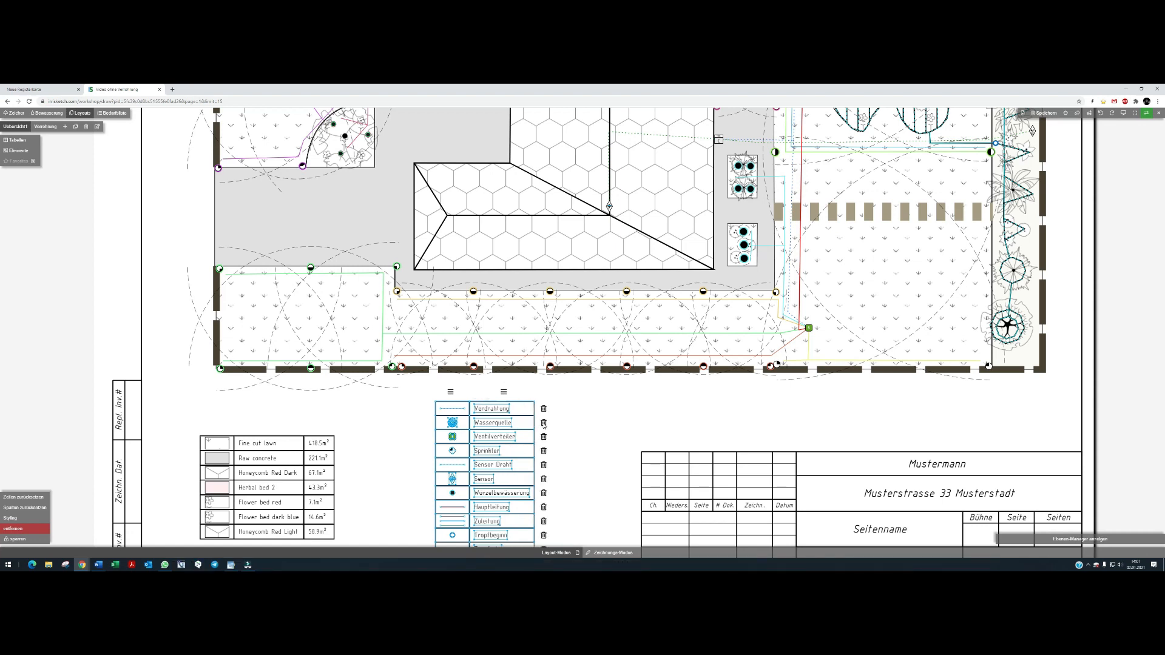
pyautogui.click(543, 423)
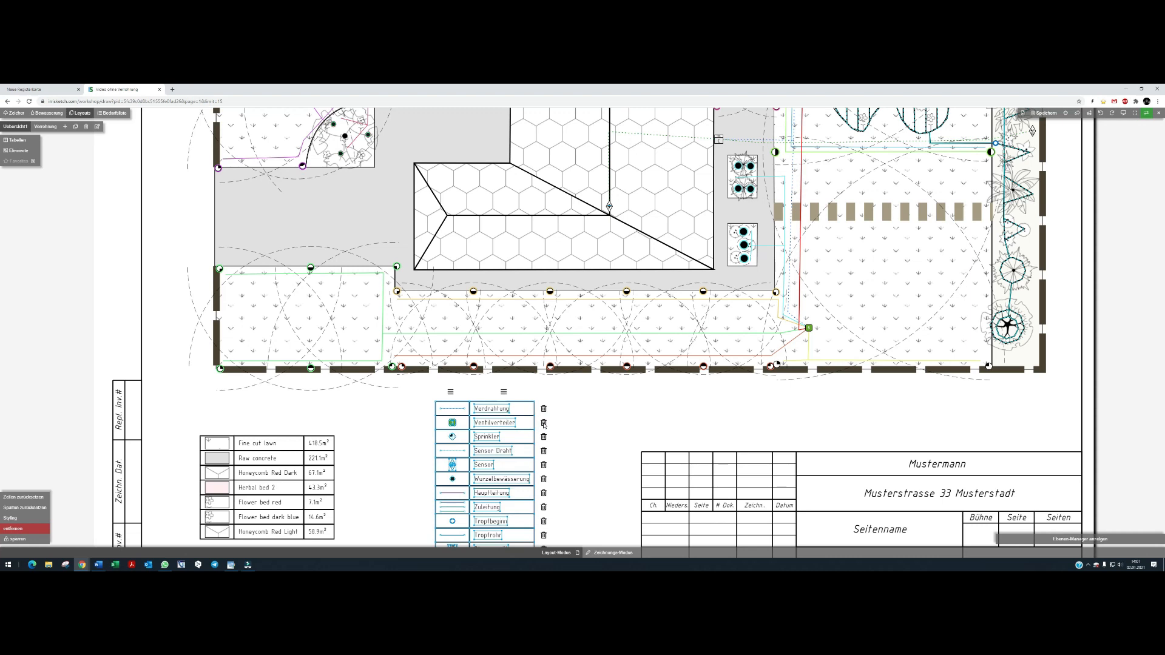
pyautogui.scroll(-3, 511, 444)
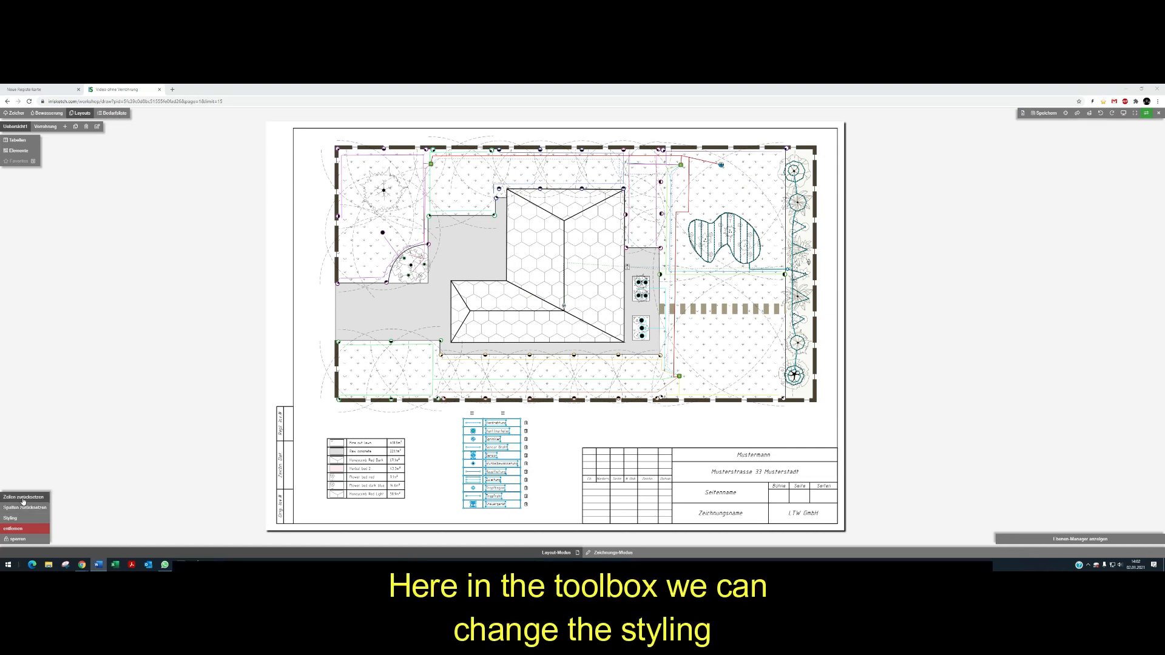
# Reduce the font size of the symbols table to the minimum
pyautogui.moveTo(18, 519)
pyautogui.click(67, 518)
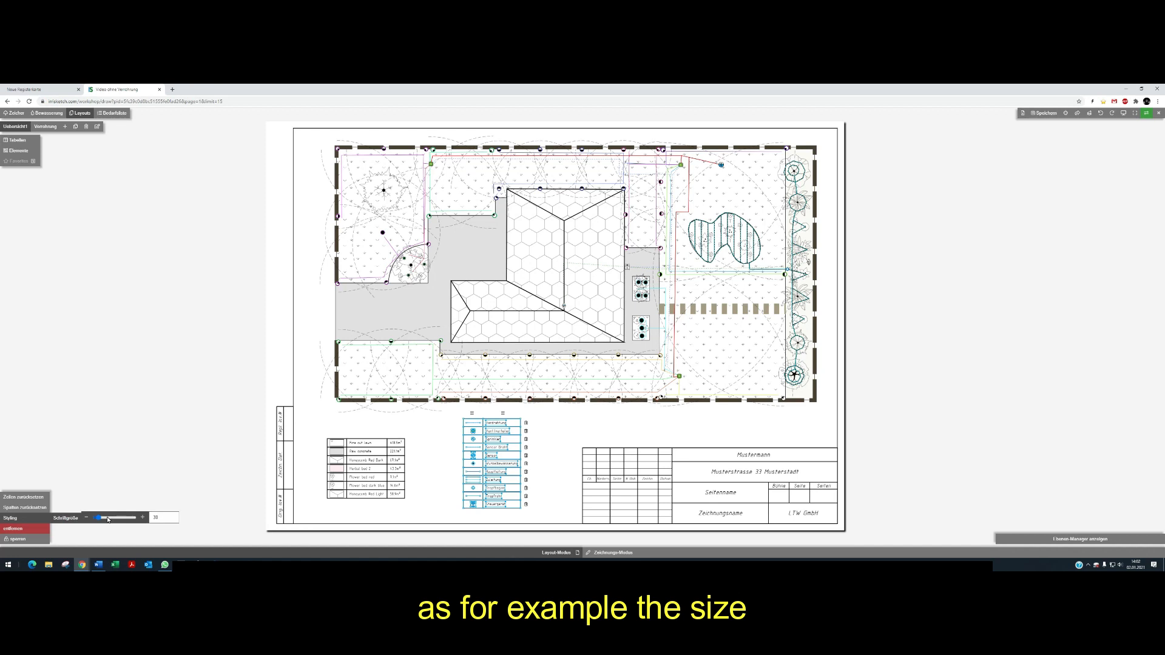
pyautogui.moveTo(106, 519); pyautogui.dragTo(36, 515)
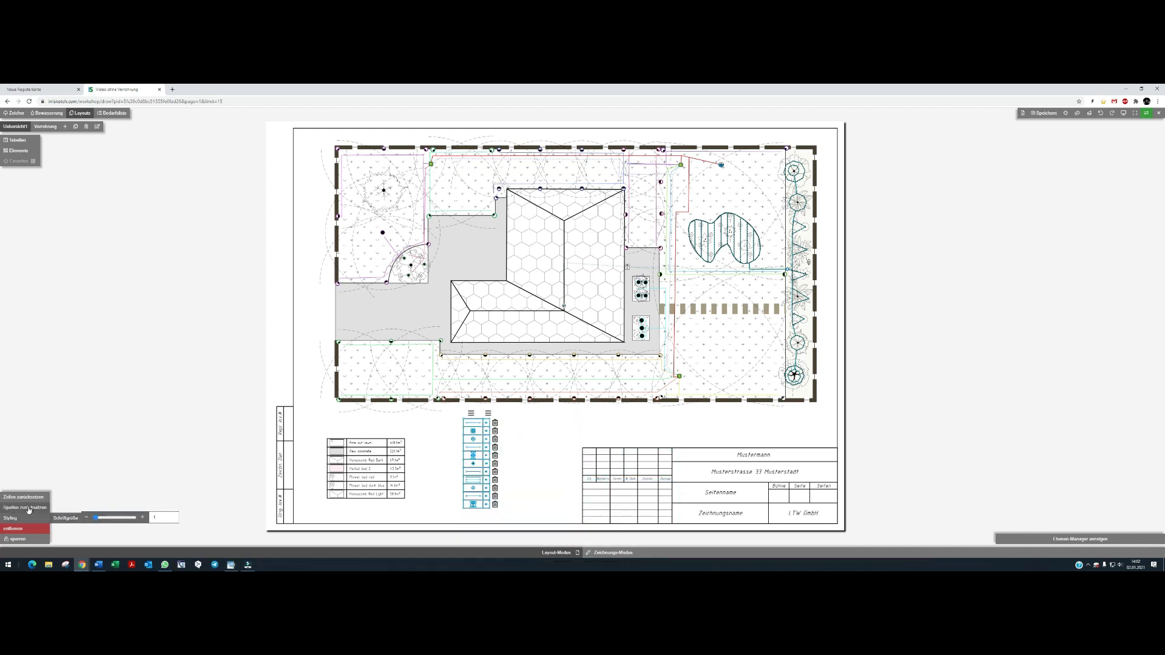
# Reset the columns and rows of the symbols table, and remove the table from the sheet
pyautogui.click(26, 508)
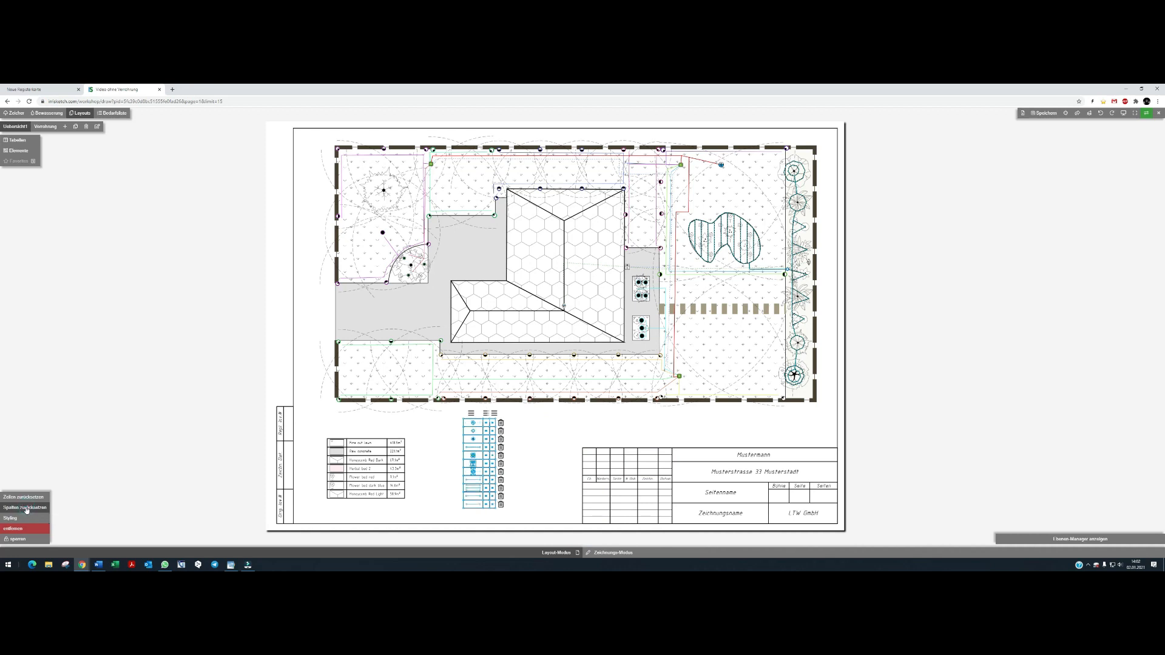
pyautogui.click(25, 498)
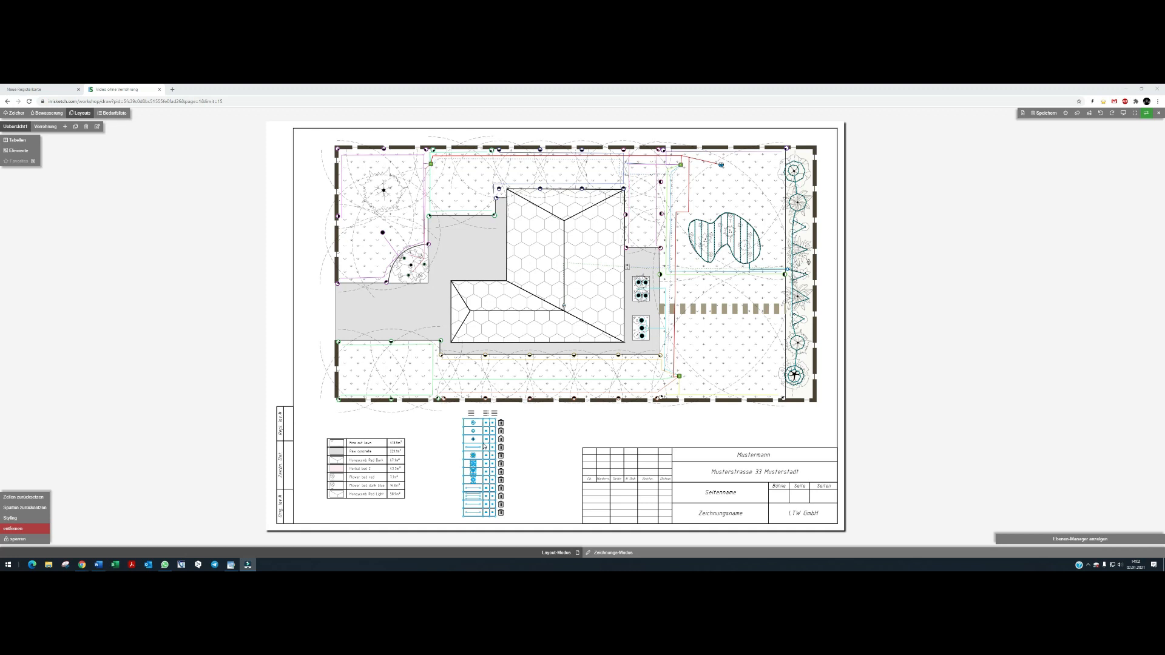
pyautogui.click(18, 528)
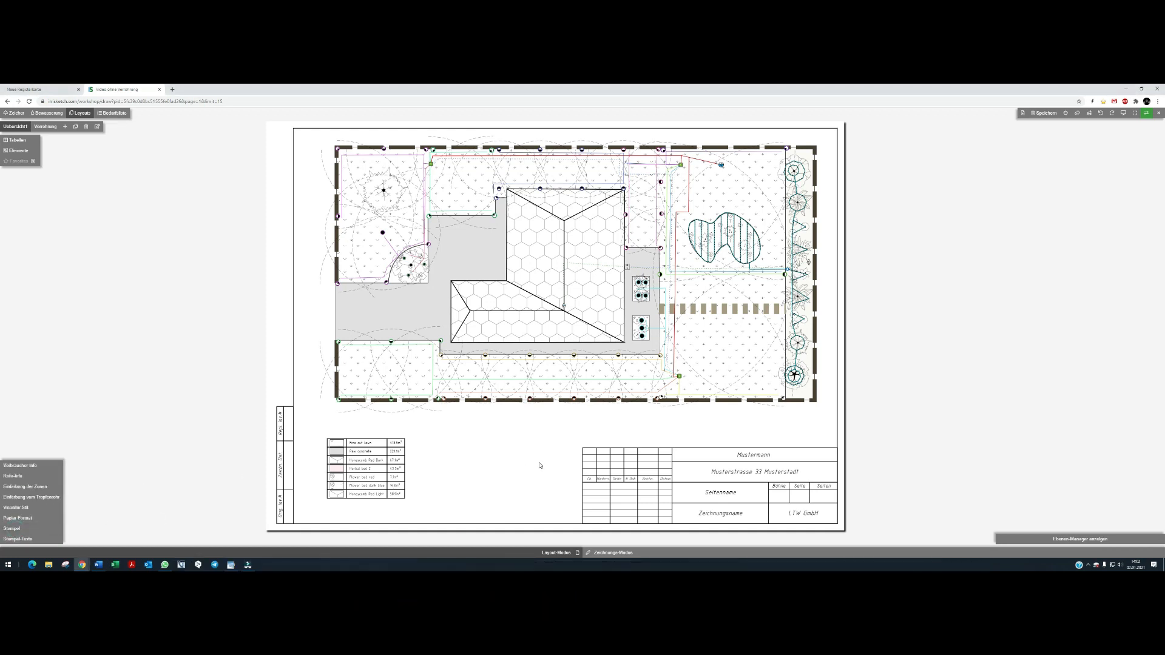
# Insert the zones table just below the plan and examine its zone types, flow rates and areas
pyautogui.moveTo(19, 142)
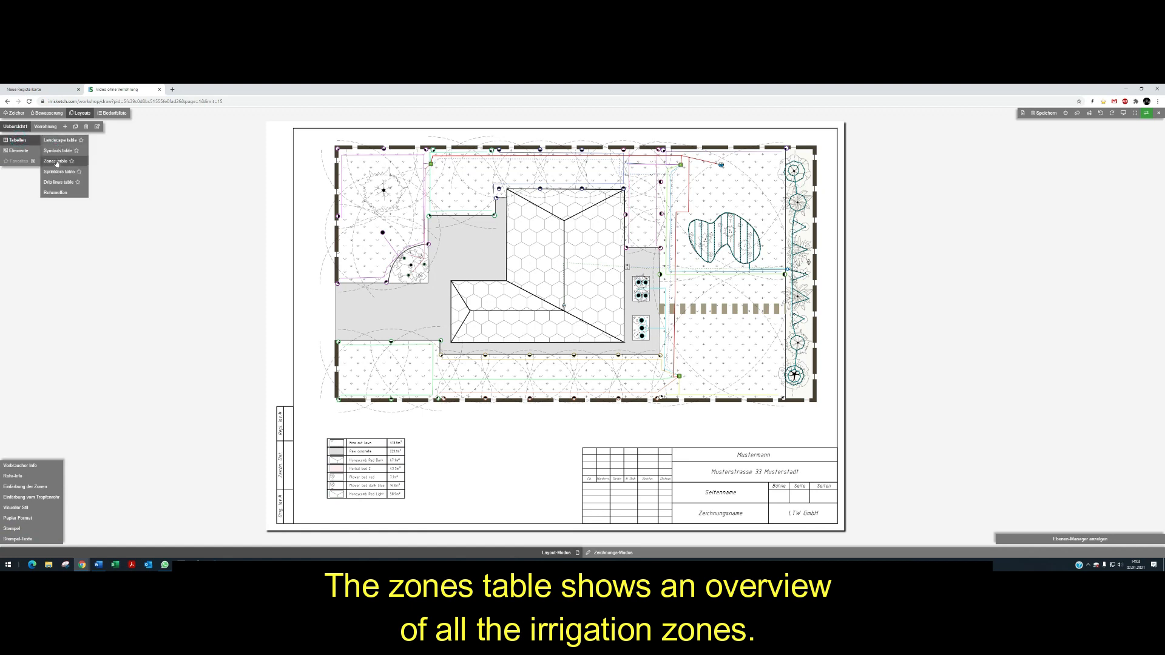
pyautogui.click(64, 161)
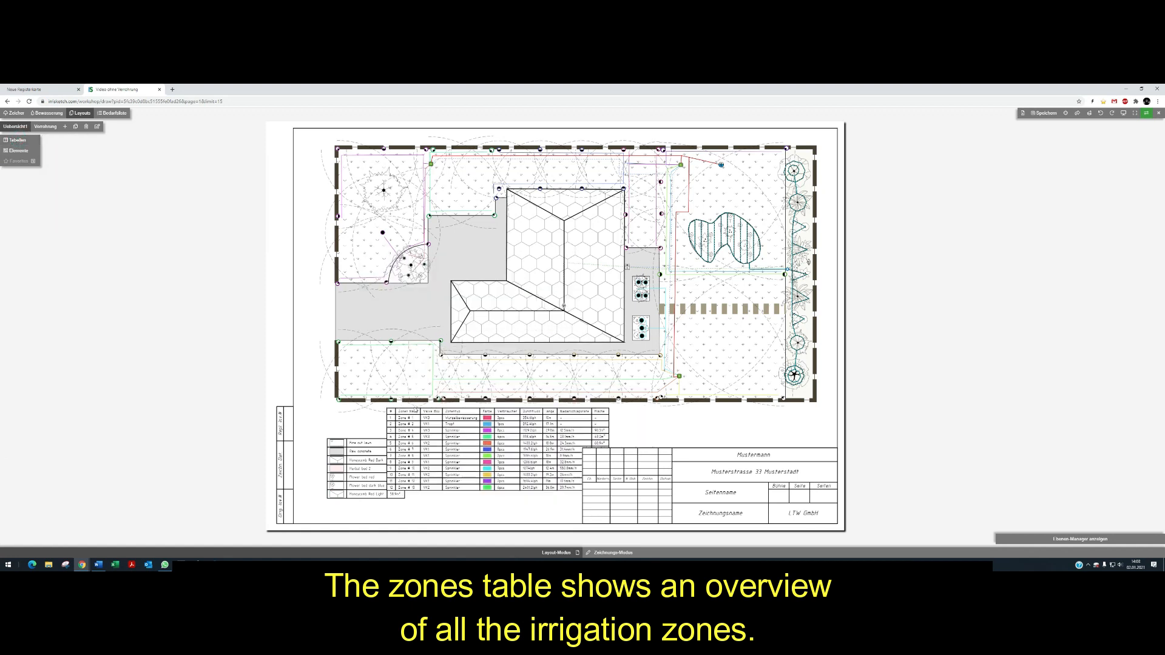
pyautogui.click(405, 415)
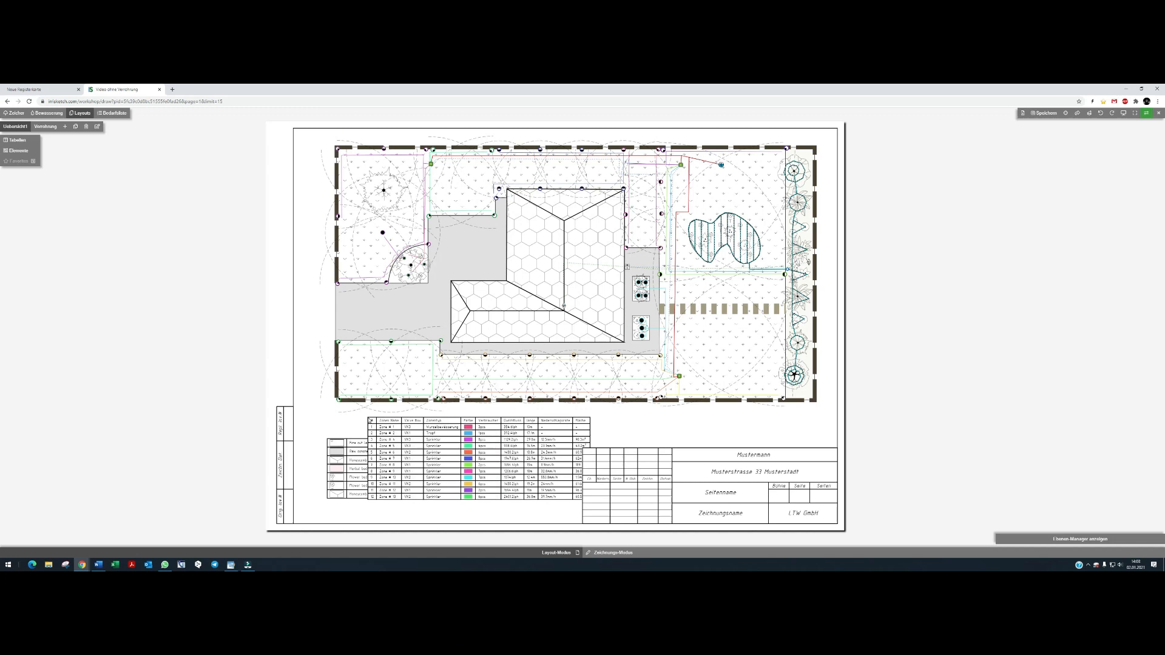
pyautogui.click(367, 417)
pyautogui.scroll(2, 408, 430)
pyautogui.scroll(2, 408, 432)
pyautogui.moveTo(409, 431); pyautogui.dragTo(401, 294, button='middle')
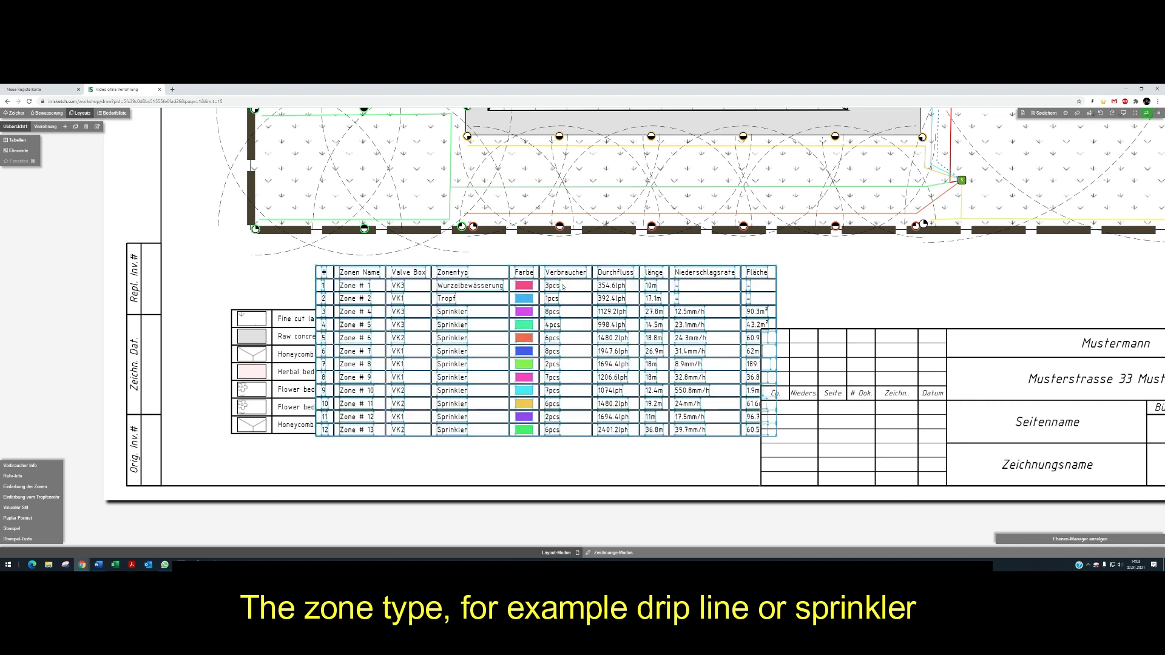
pyautogui.click(623, 248)
# Jump from the zones table to Zone # 5 in the plan, and return to the whole layout sheet
pyautogui.click(611, 303)
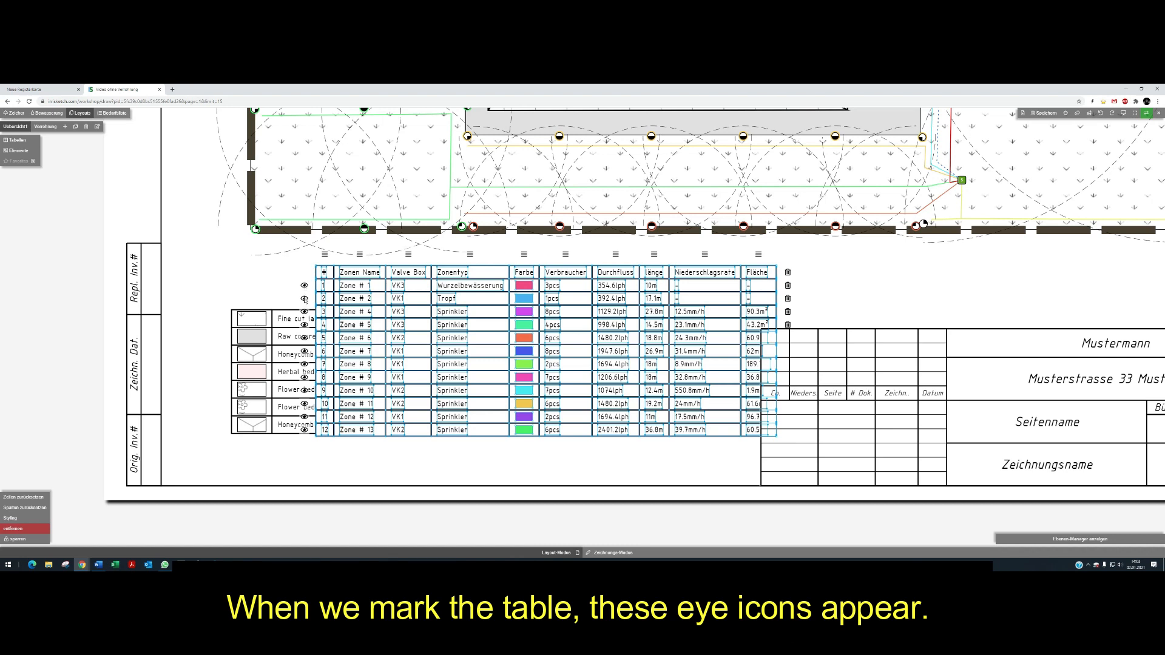
pyautogui.click(304, 325)
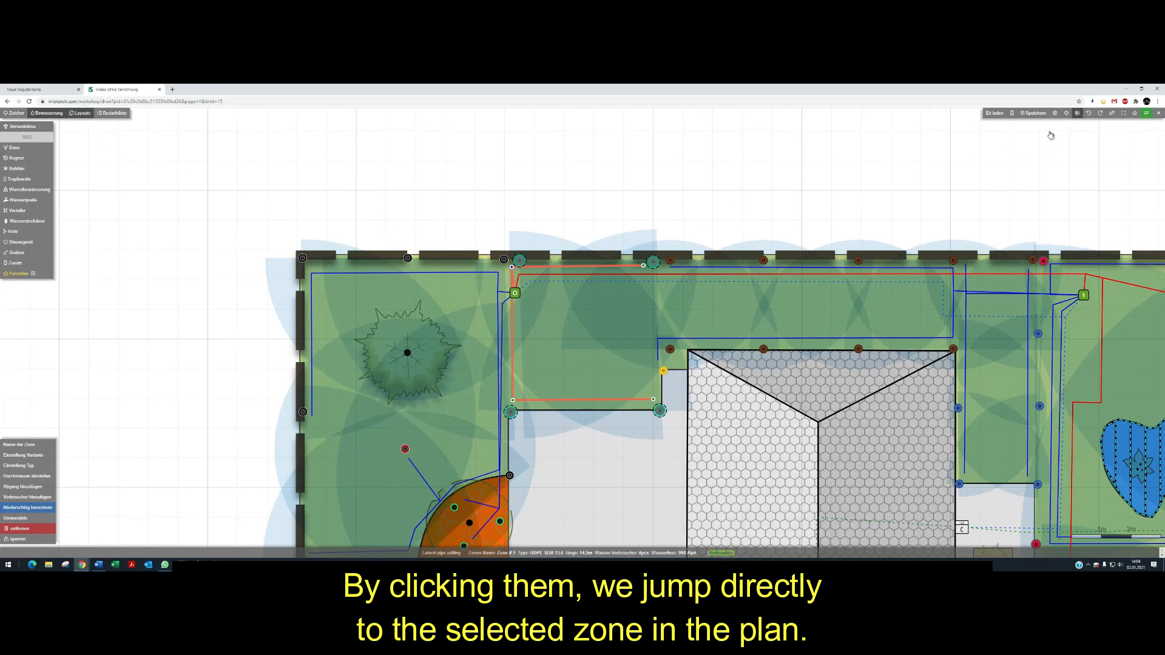
pyautogui.click(85, 117)
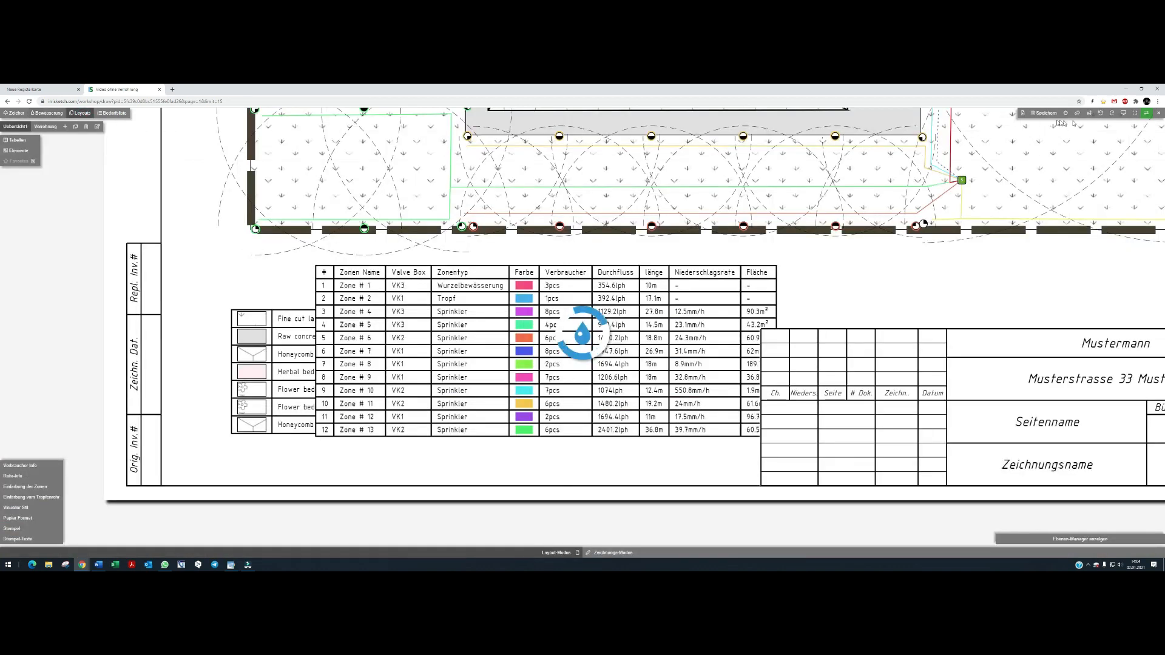
pyautogui.click(1123, 114)
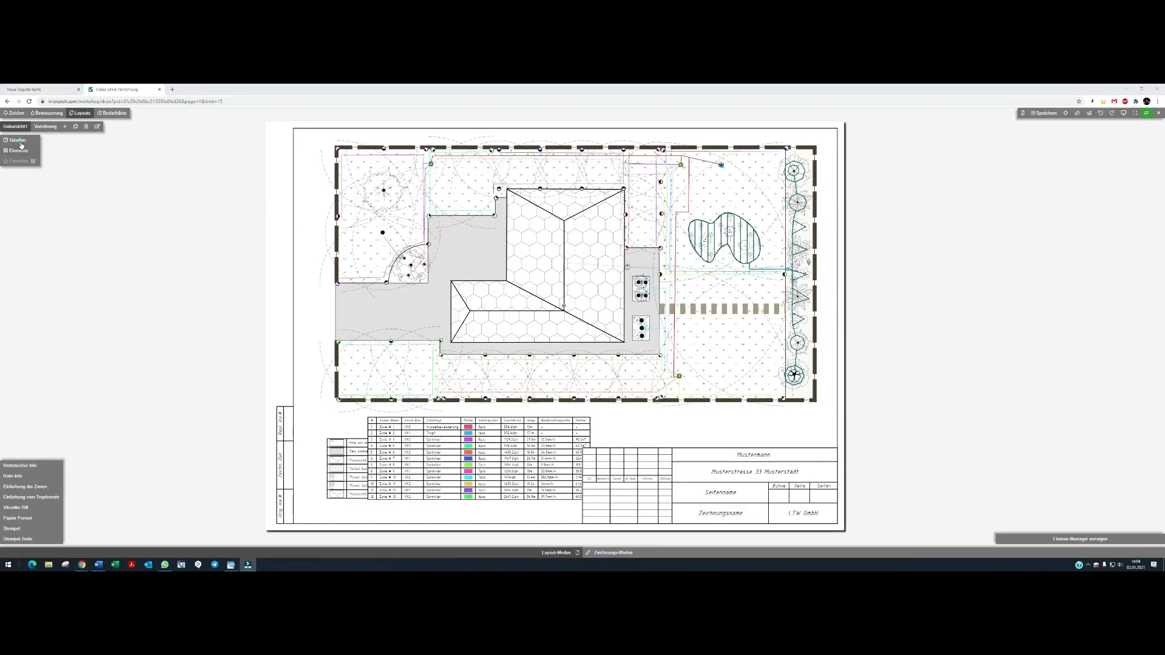
# Insert the sprinkler table outside the sheet, just beside the plan's frame
pyautogui.moveTo(21, 145)
pyautogui.click(53, 173)
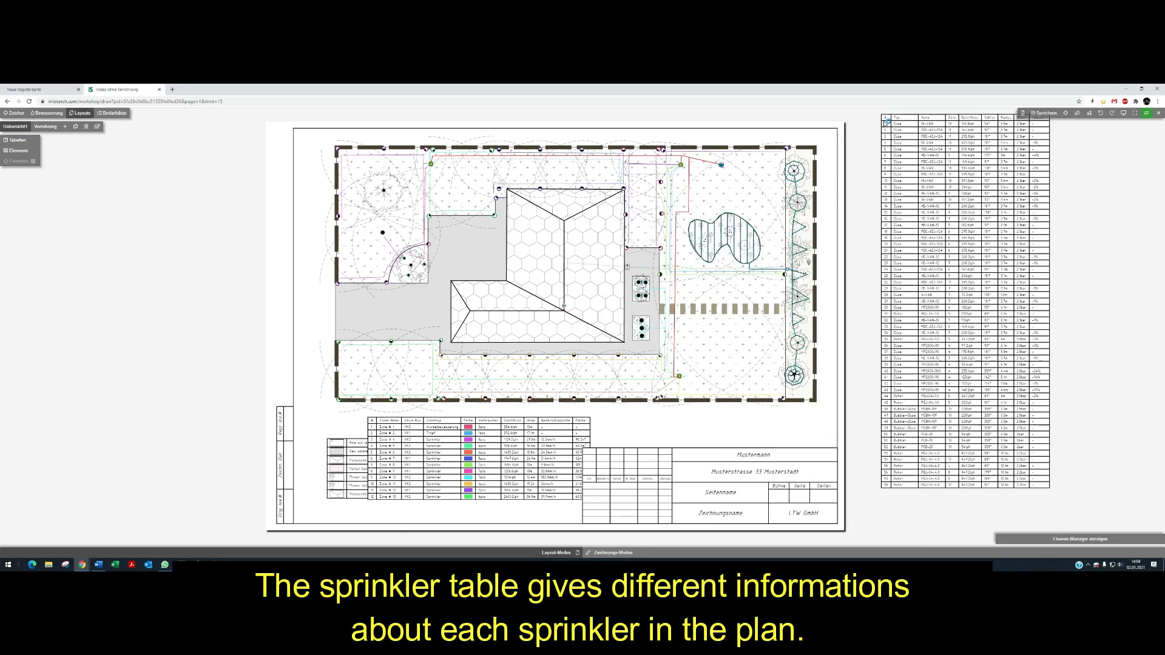
pyautogui.click(864, 133)
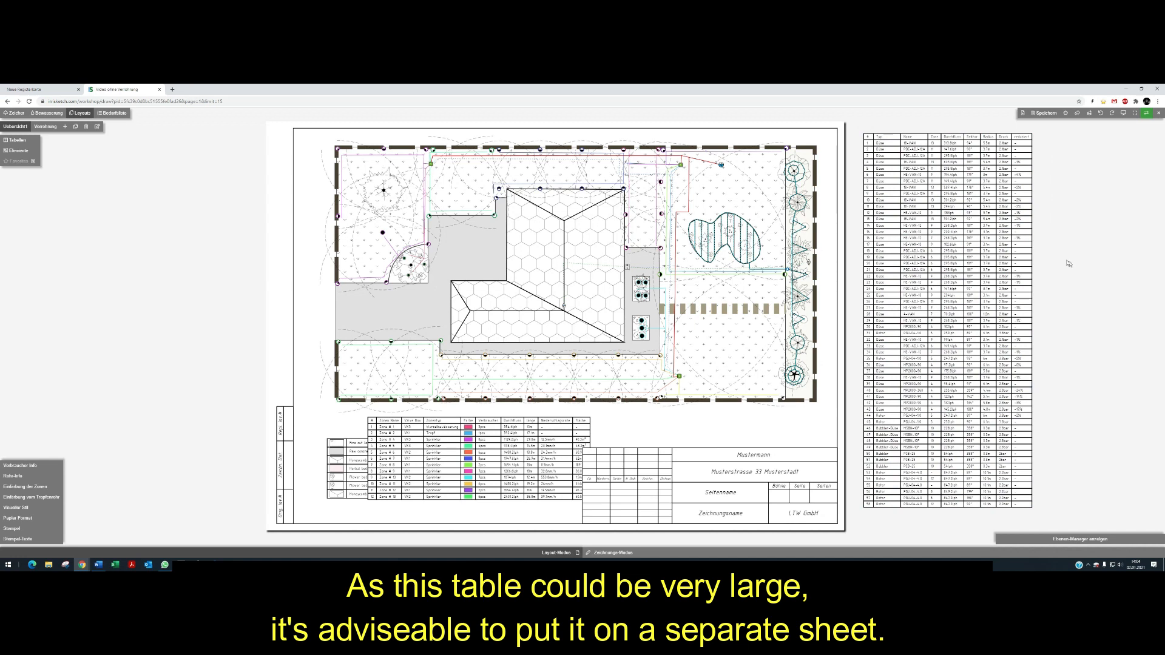
# Jump from the sprinkler table to a single sprinkler in the plan, and return to the layout
pyautogui.click(938, 256)
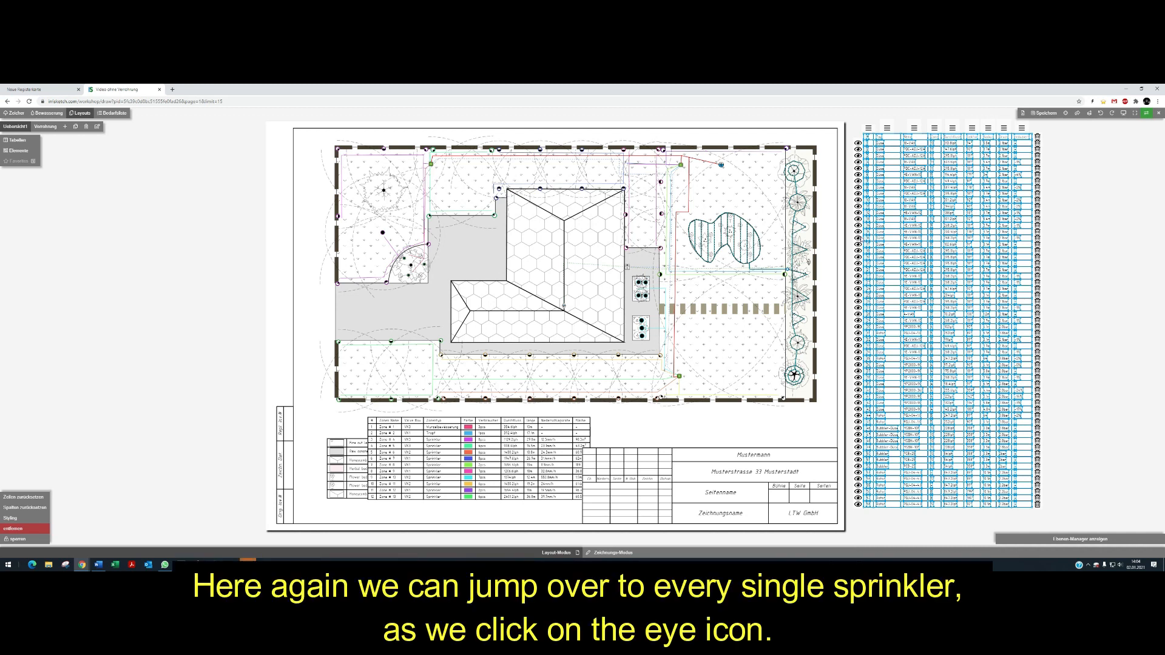
pyautogui.click(858, 239)
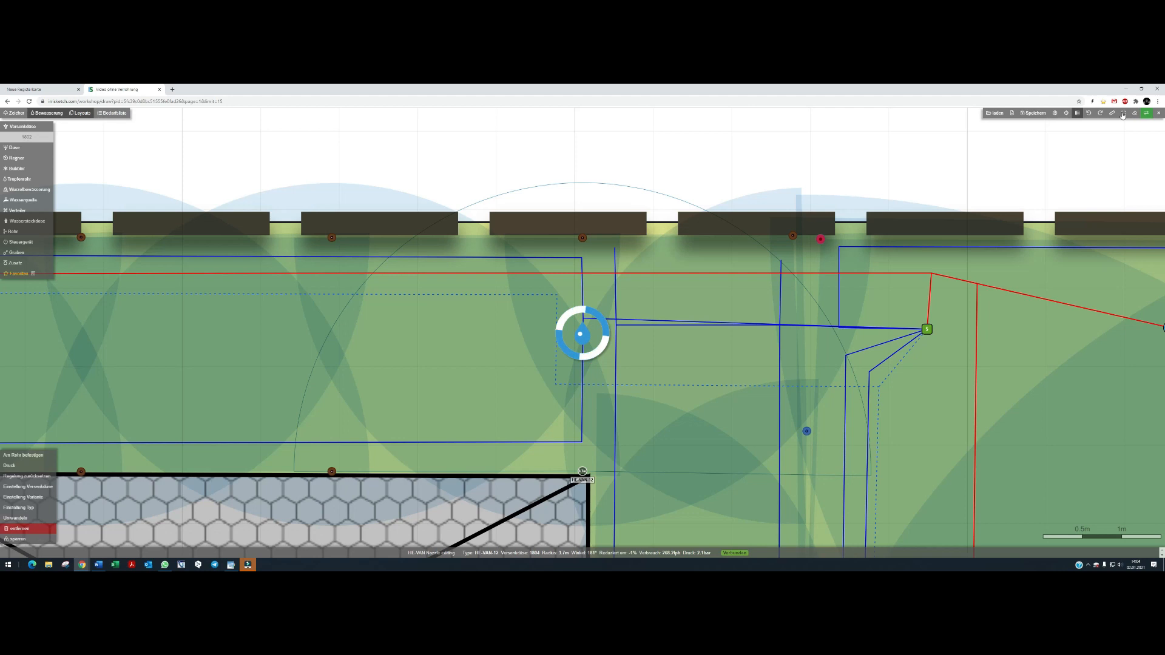
pyautogui.click(1123, 115)
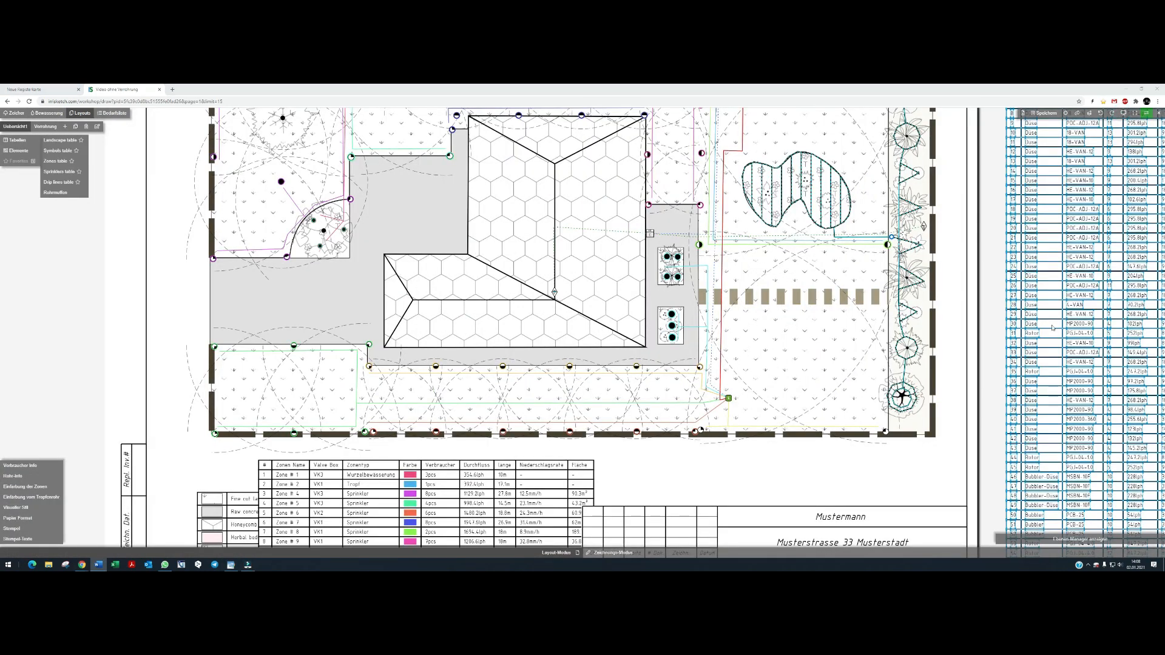
# Remove the sprinkler table from the layout and show the whole sheet
pyautogui.click(1050, 324)
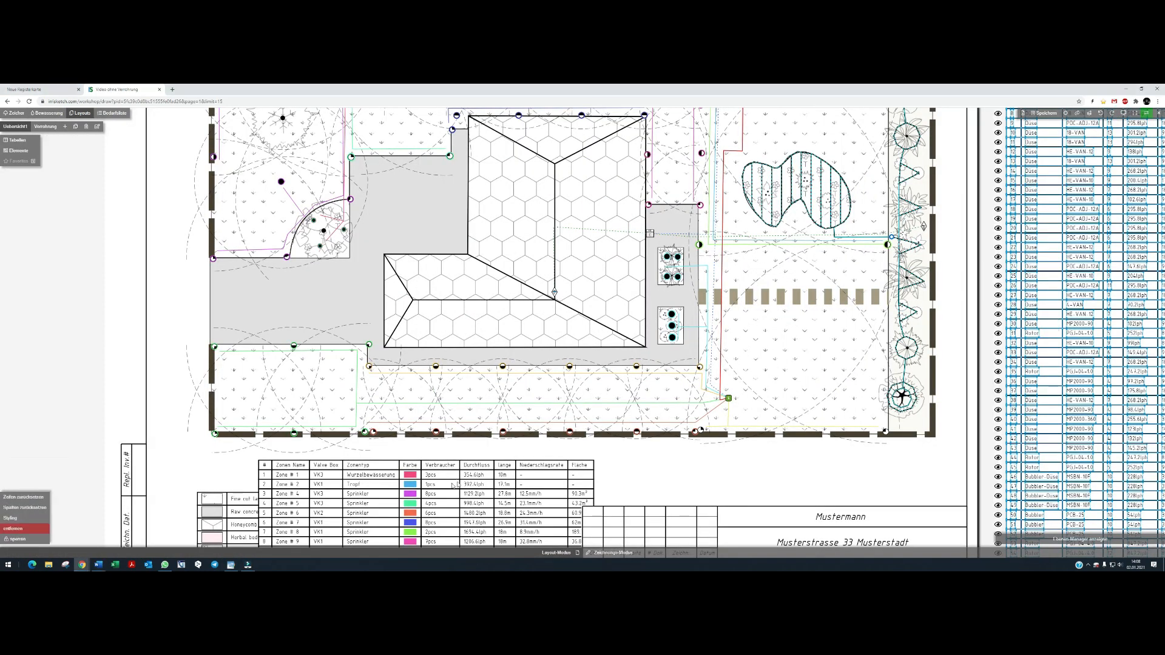
pyautogui.press('Delete')
pyautogui.scroll(-1, 462, 477)
pyautogui.click(1134, 114)
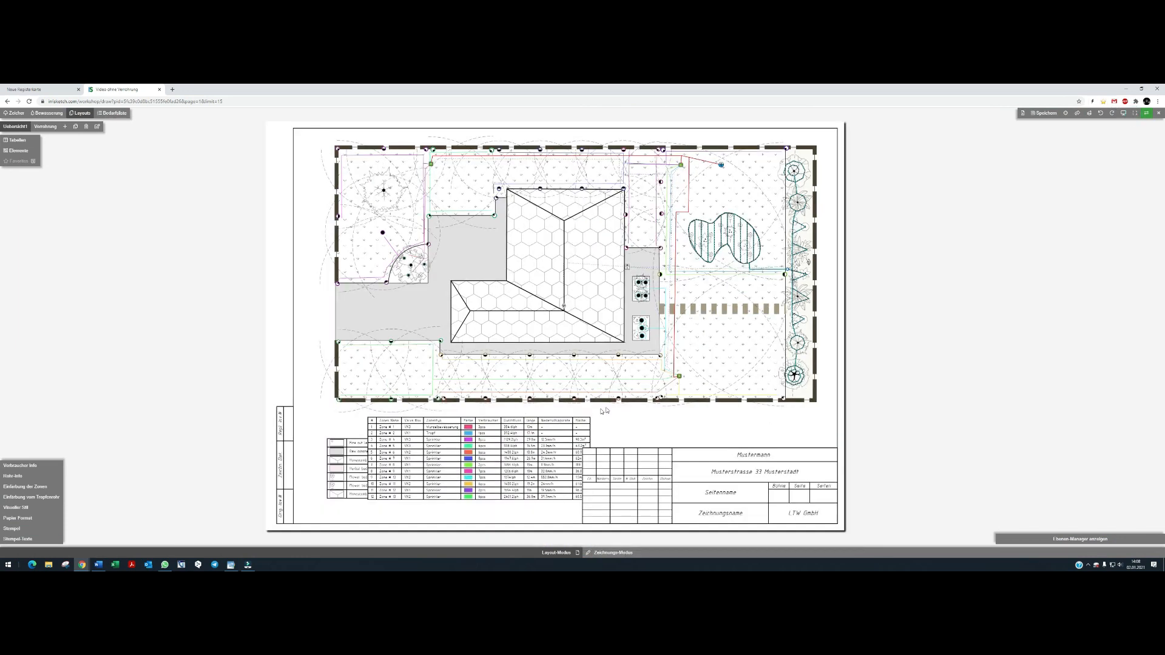
# Arrange the landscape and zones tables side by side below the plan, reducing the zones table's font size to fit beside the title block
pyautogui.click(339, 476)
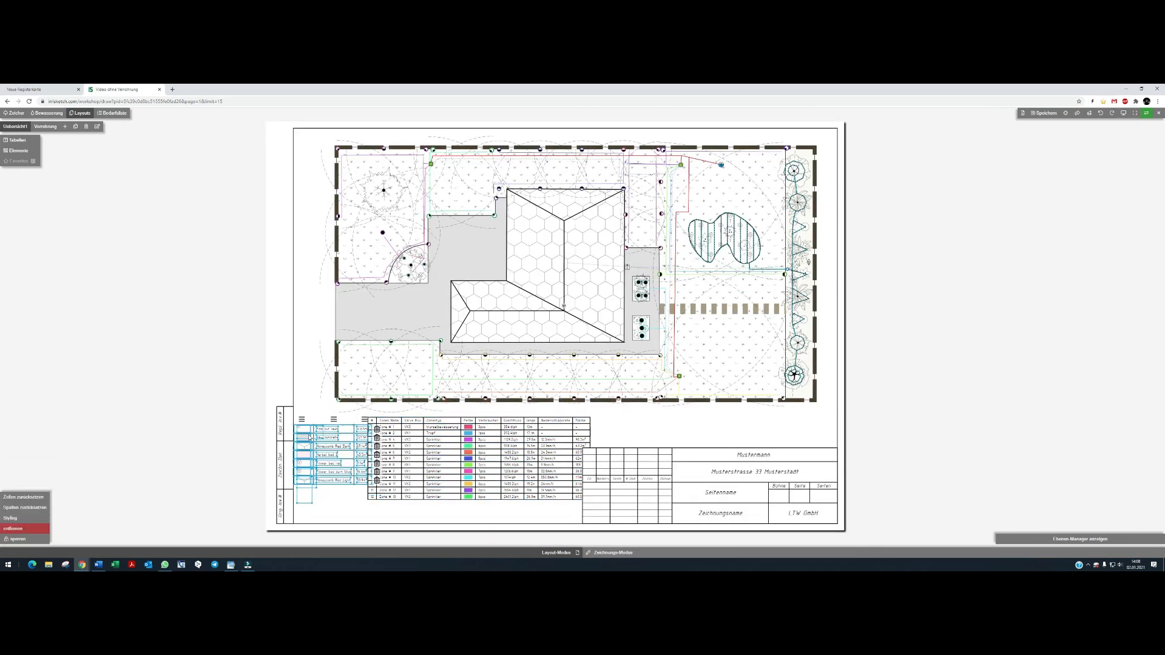
pyautogui.click(434, 446)
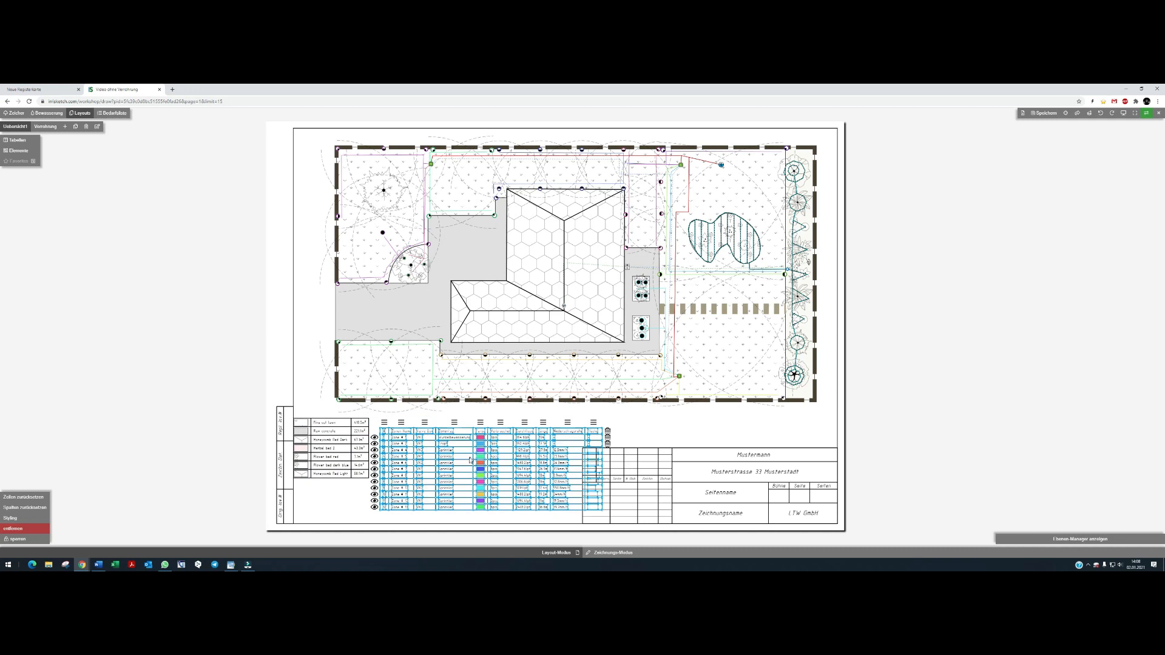
pyautogui.click(18, 518)
pyautogui.click(63, 518)
pyautogui.click(87, 518)
pyautogui.click(87, 517)
pyautogui.click(87, 518)
pyautogui.click(86, 517)
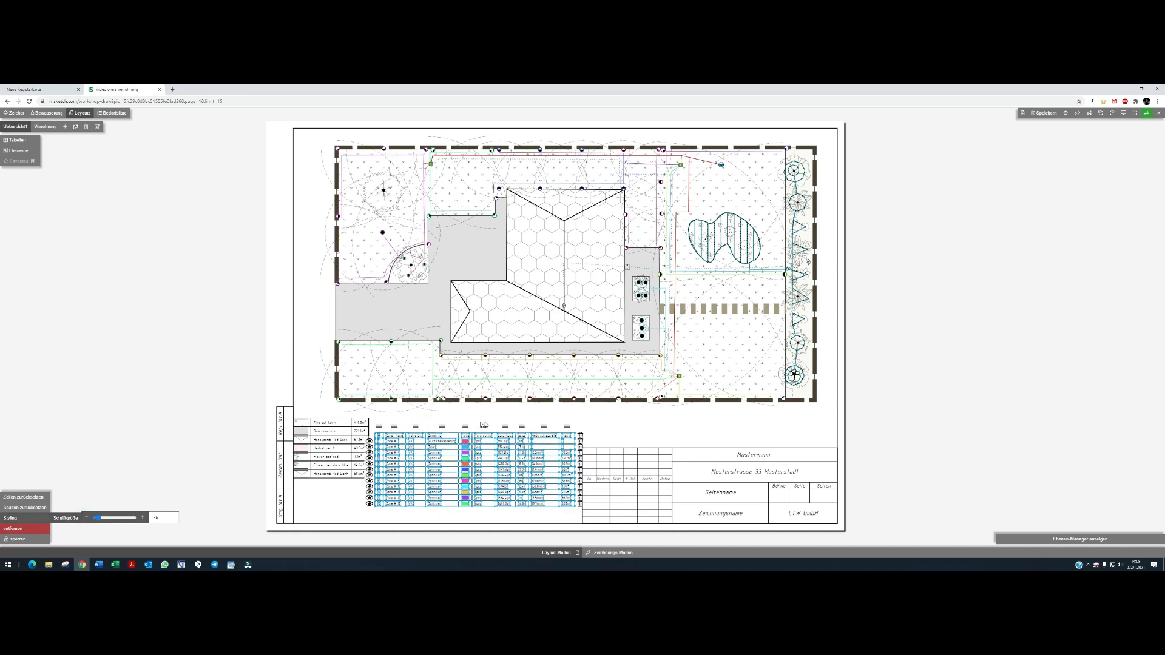
pyautogui.click(608, 424)
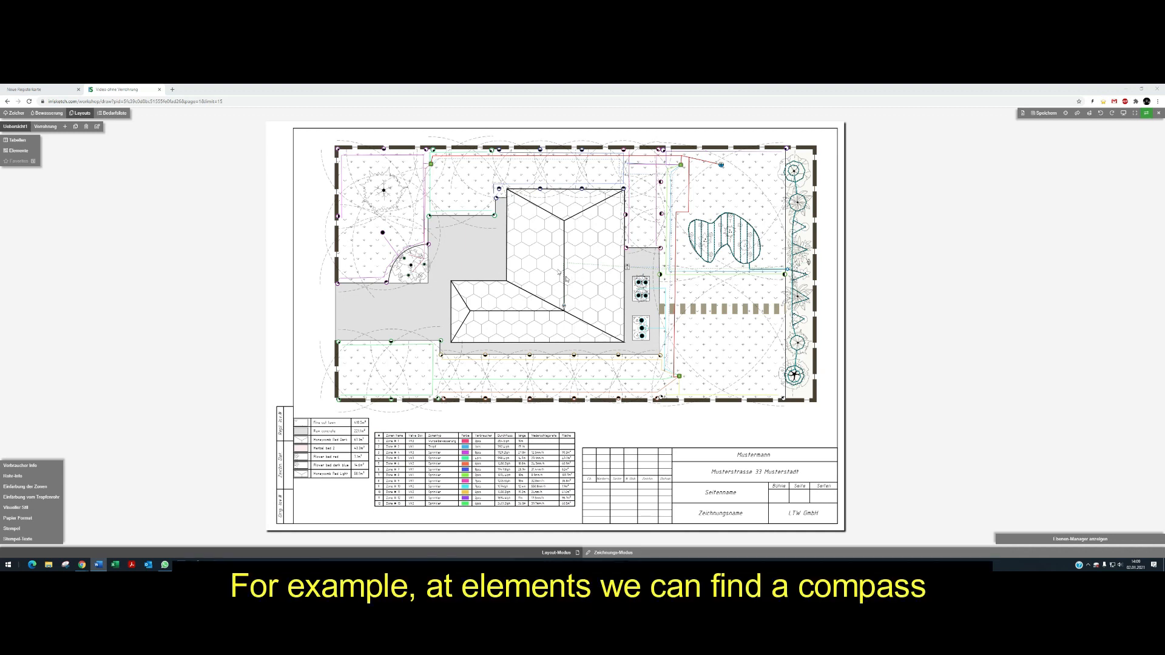
# Insert a compass just below the plan, above the title block's revision grid
pyautogui.click(13, 152)
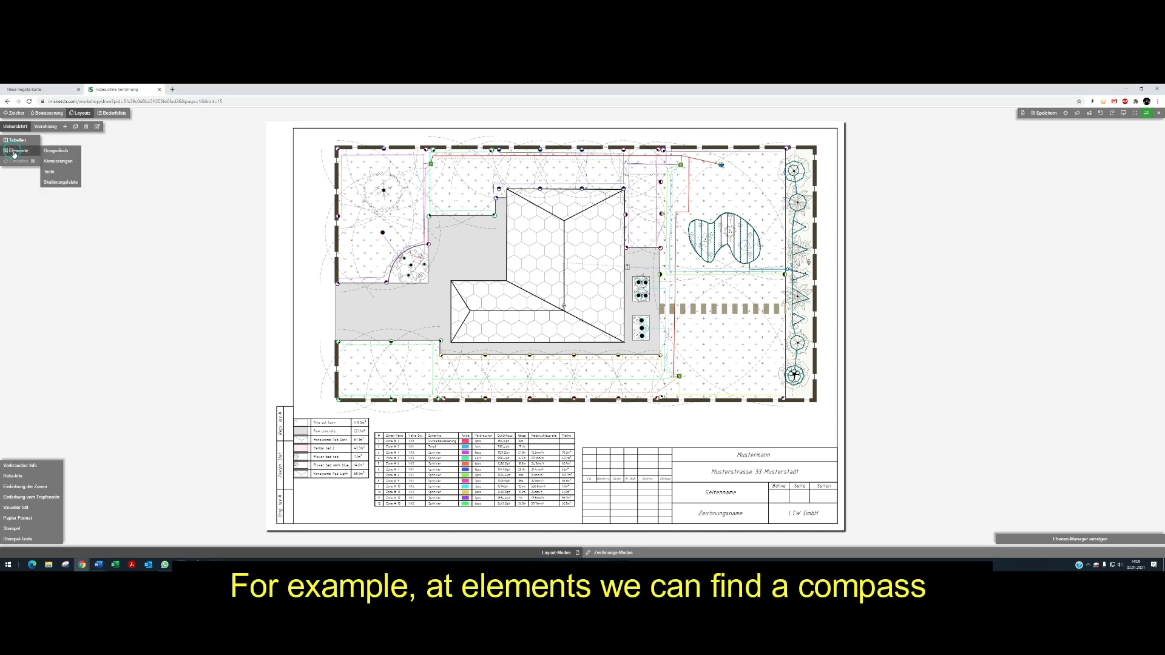
pyautogui.click(51, 152)
pyautogui.click(94, 151)
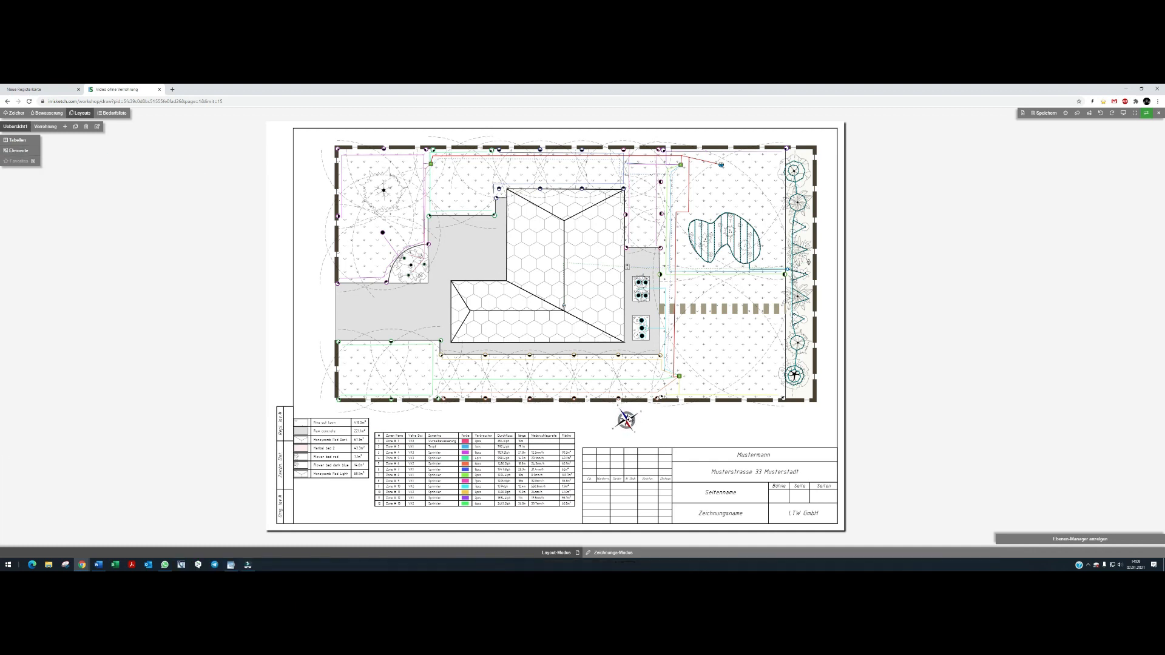
pyautogui.click(626, 418)
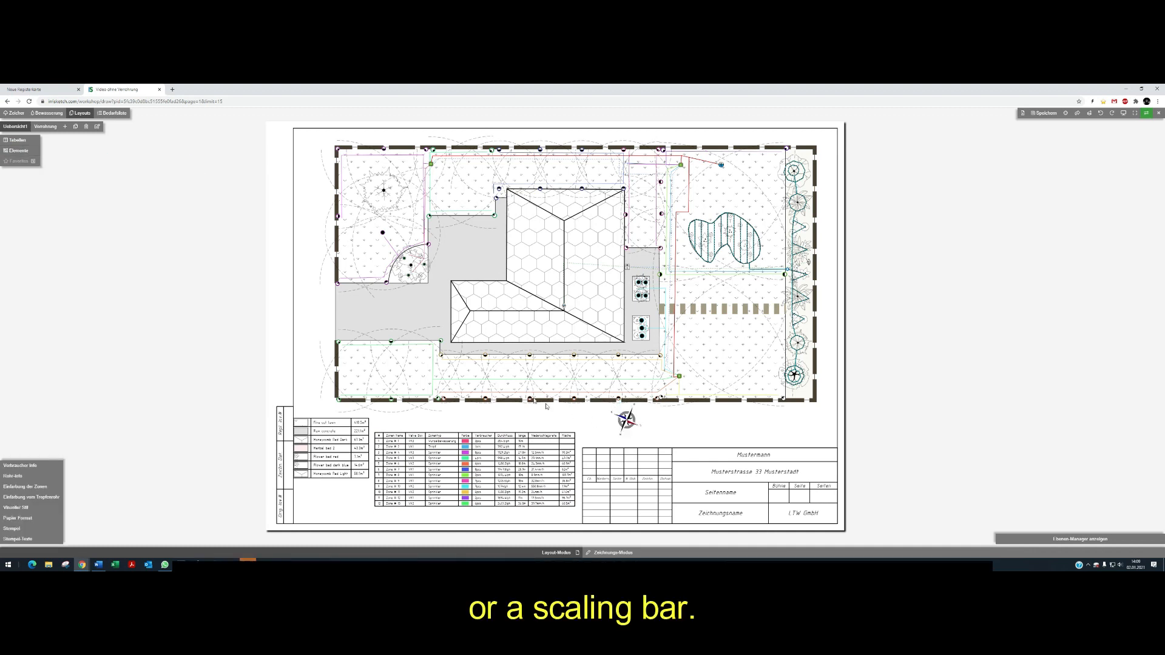
# Insert a scale bar between the plan and the title block, and check it up close
pyautogui.click(19, 151)
pyautogui.click(60, 161)
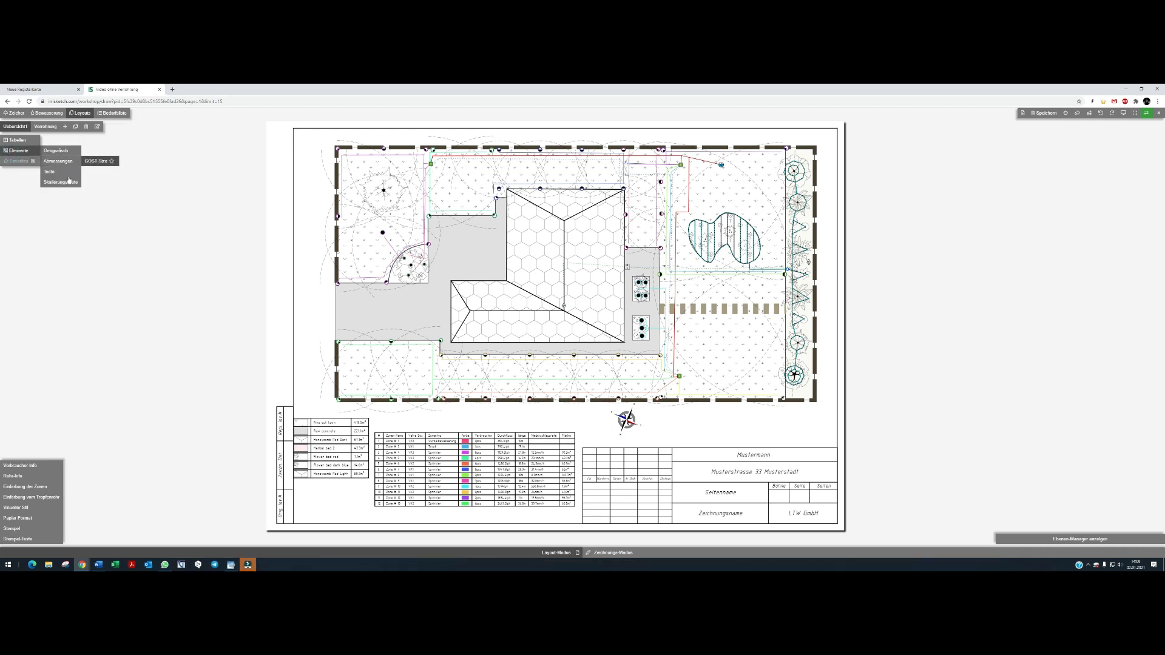
pyautogui.click(69, 182)
pyautogui.click(94, 203)
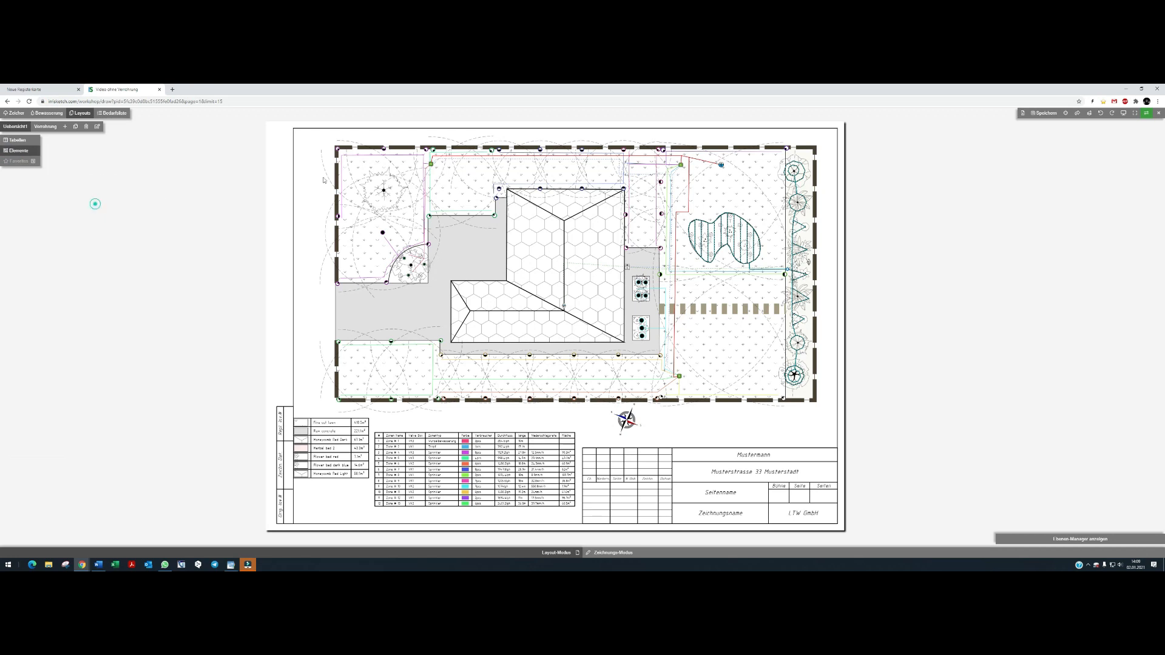
pyautogui.click(764, 437)
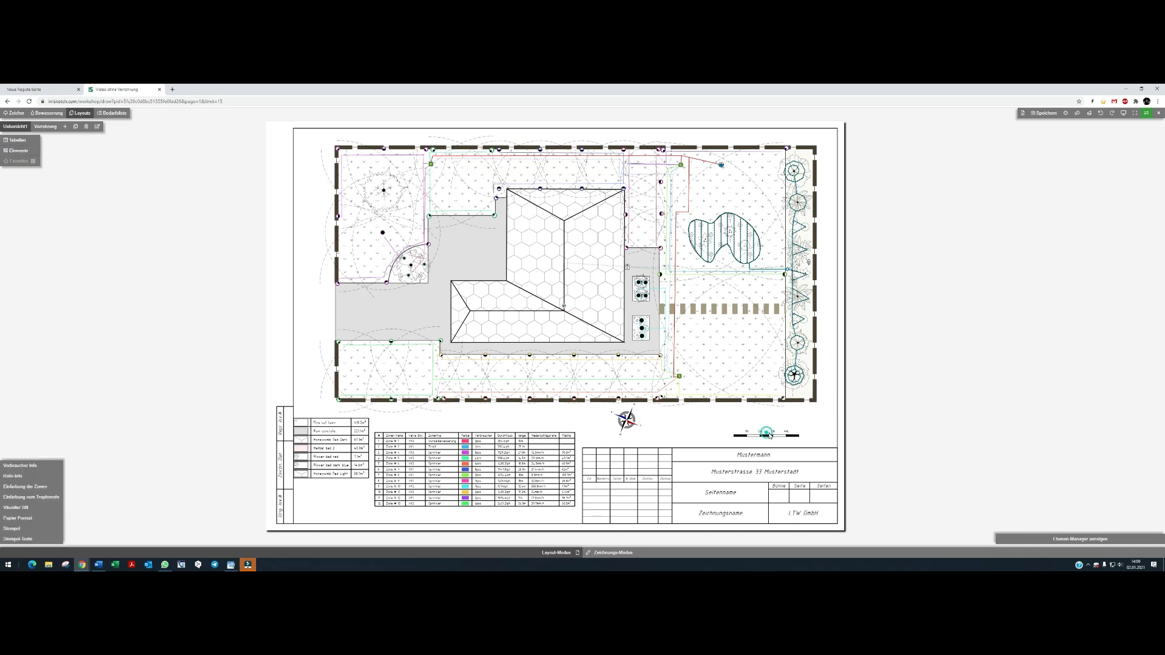
pyautogui.scroll(3, 766, 436)
pyautogui.scroll(2, 770, 436)
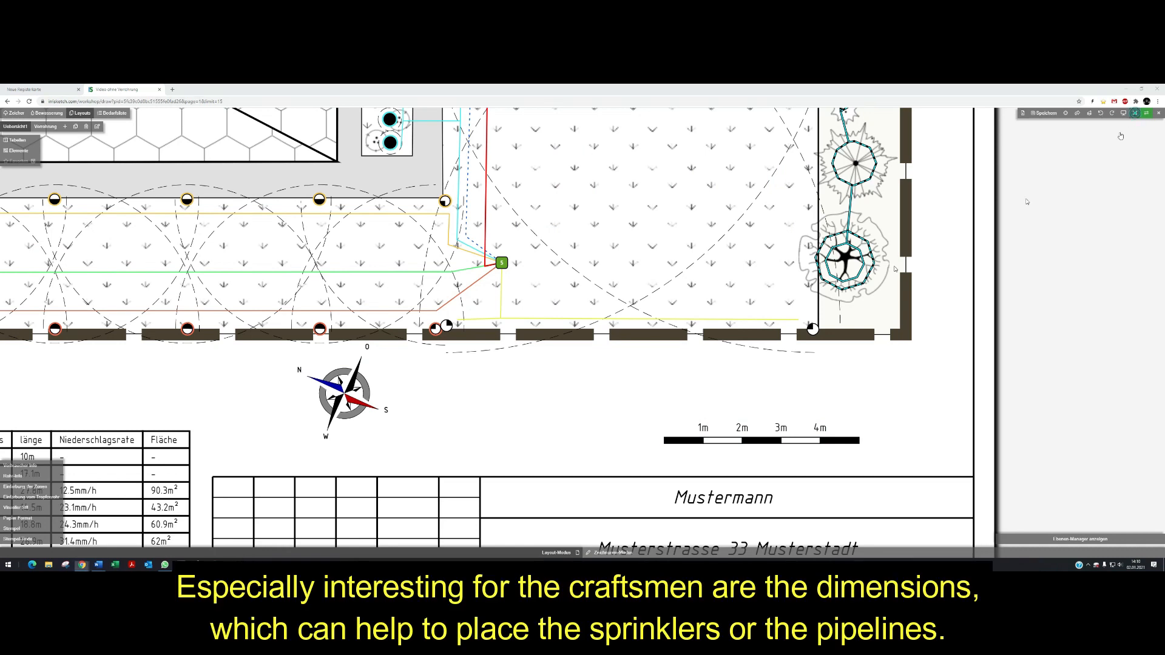
pyautogui.click(1134, 114)
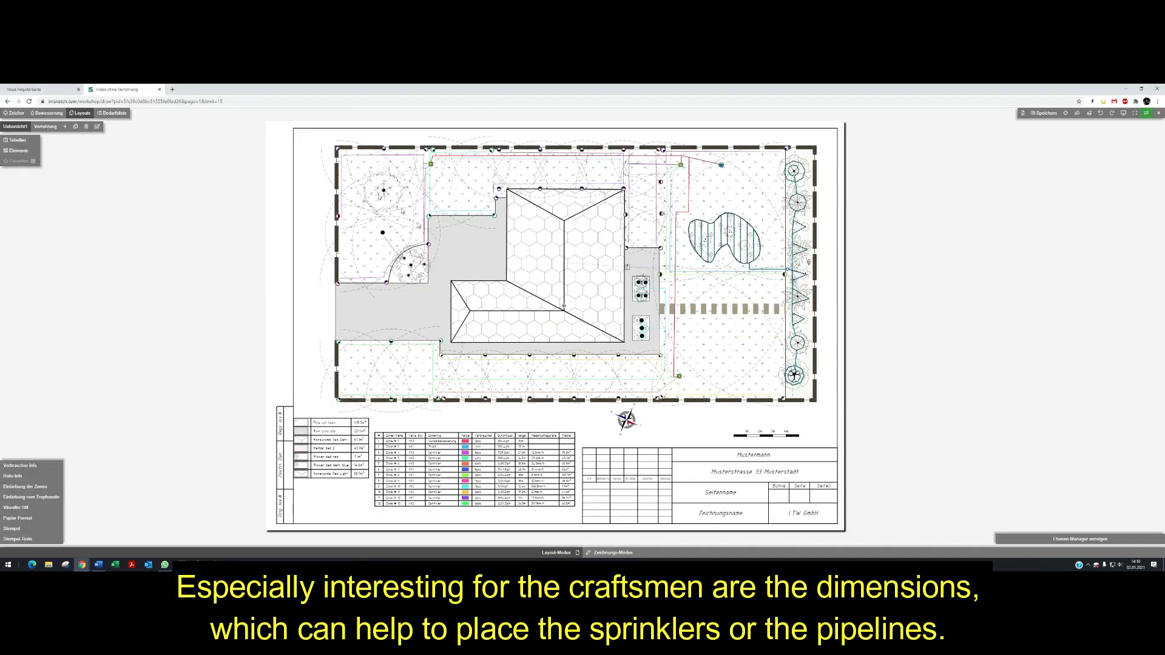
# Add a GOST-style dimension chain across the first eight sprinklers along the plan's upper fence
pyautogui.click(18, 150)
pyautogui.moveTo(61, 153)
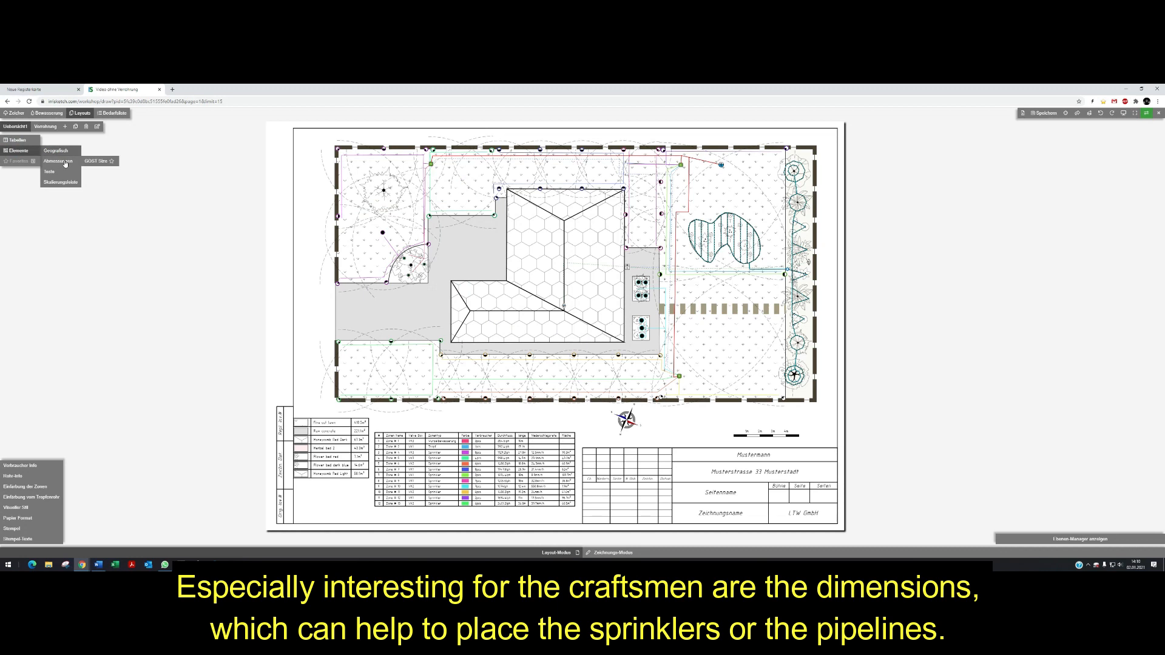
pyautogui.click(96, 161)
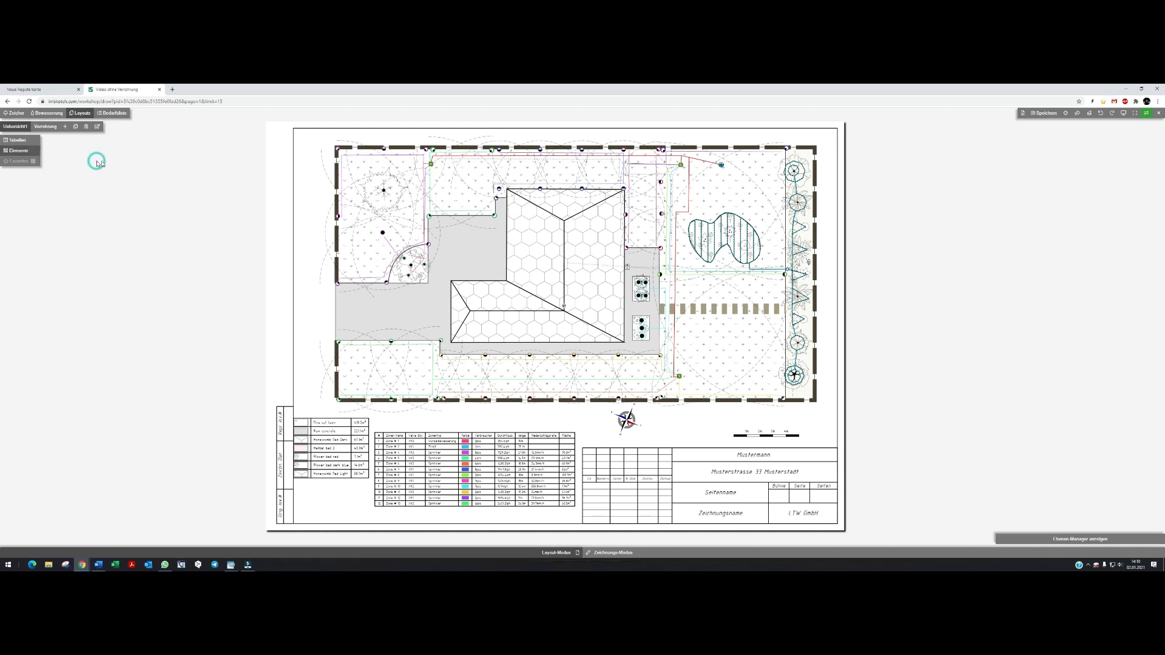
pyautogui.scroll(5, 341, 137)
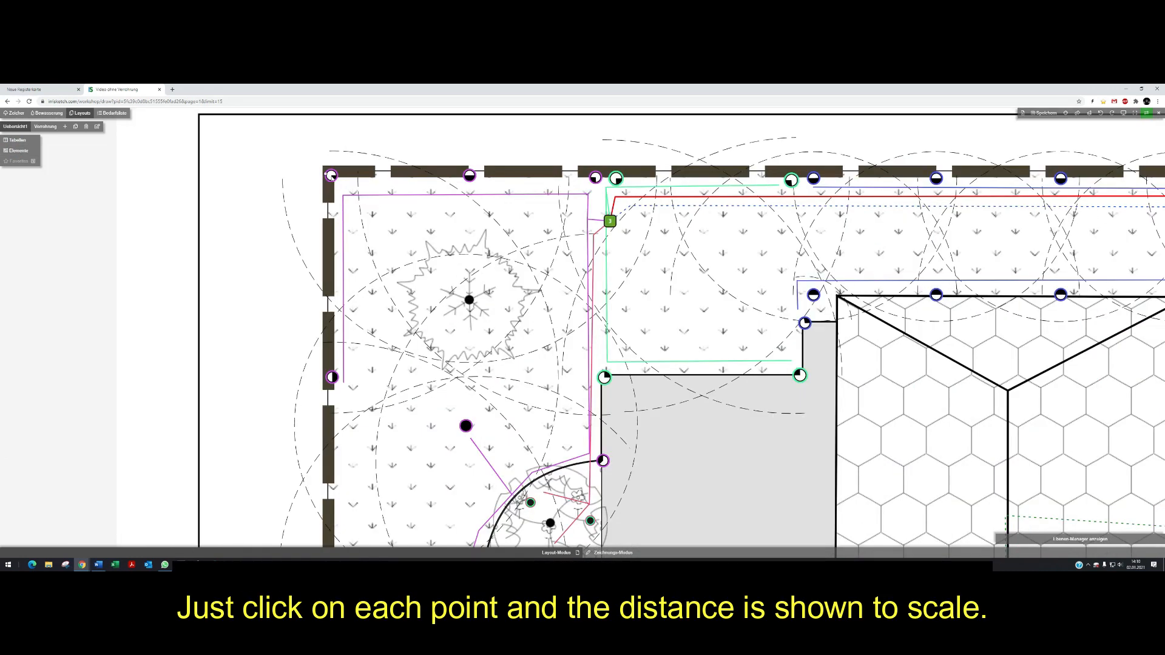
pyautogui.click(331, 176)
pyautogui.click(470, 176)
pyautogui.click(595, 177)
pyautogui.click(617, 176)
pyautogui.click(791, 179)
pyautogui.click(814, 178)
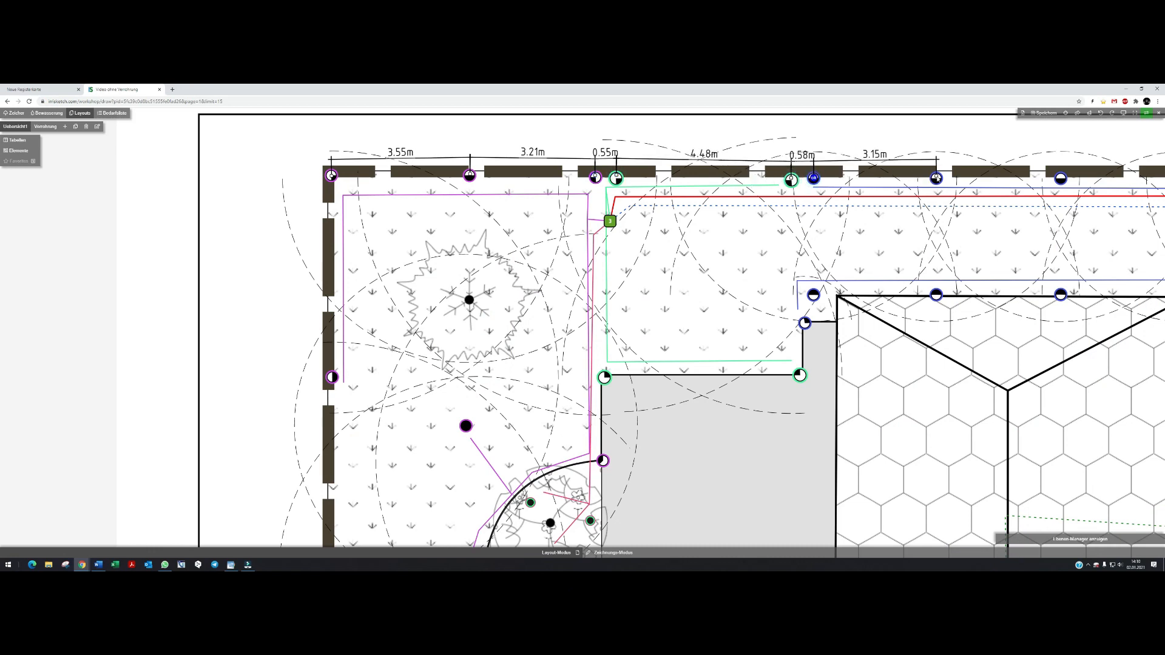
pyautogui.click(936, 178)
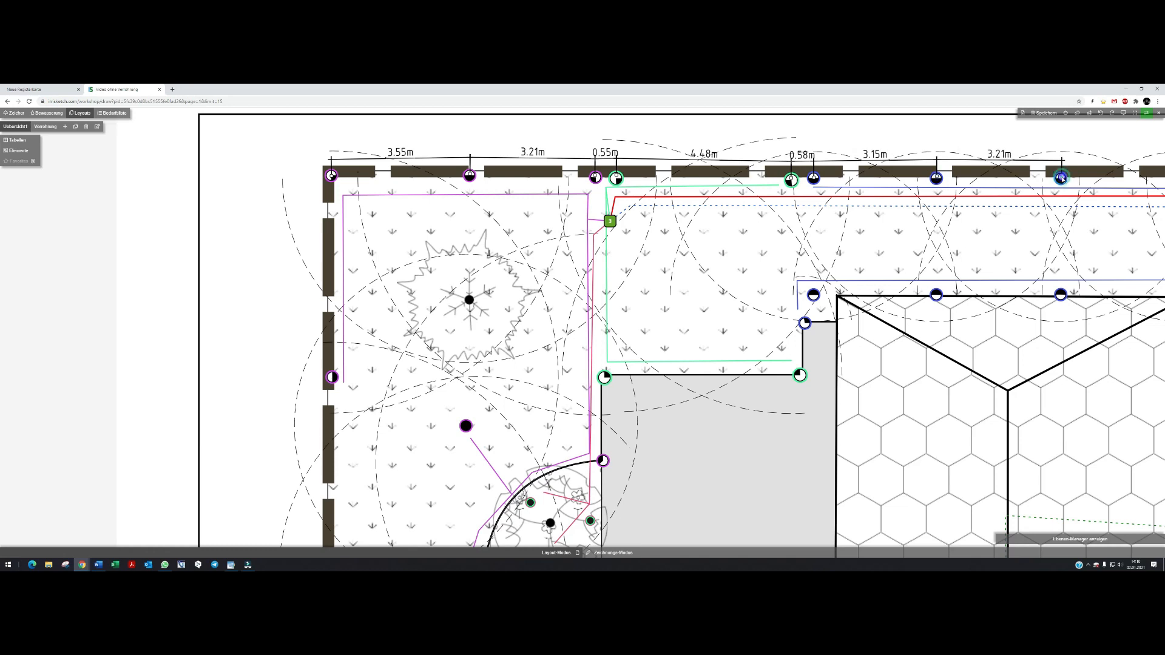
pyautogui.doubleClick(1060, 178)
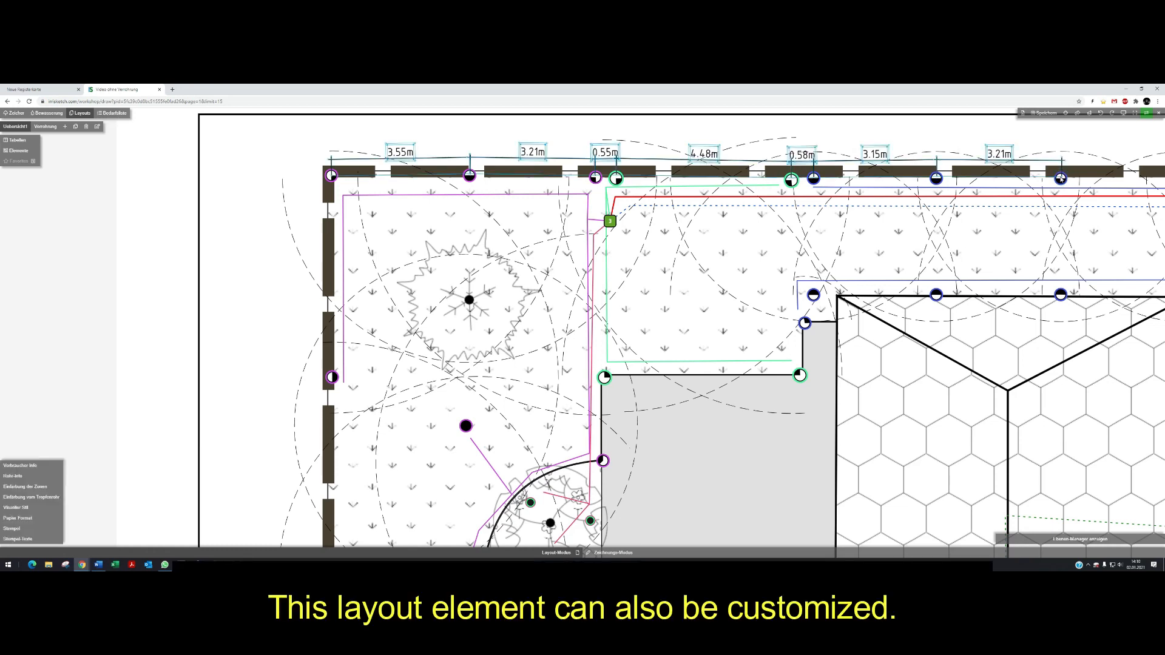
# Review the styling and side options of the sprinkler dimension chain, and increase its offset from the fence
pyautogui.click(700, 154)
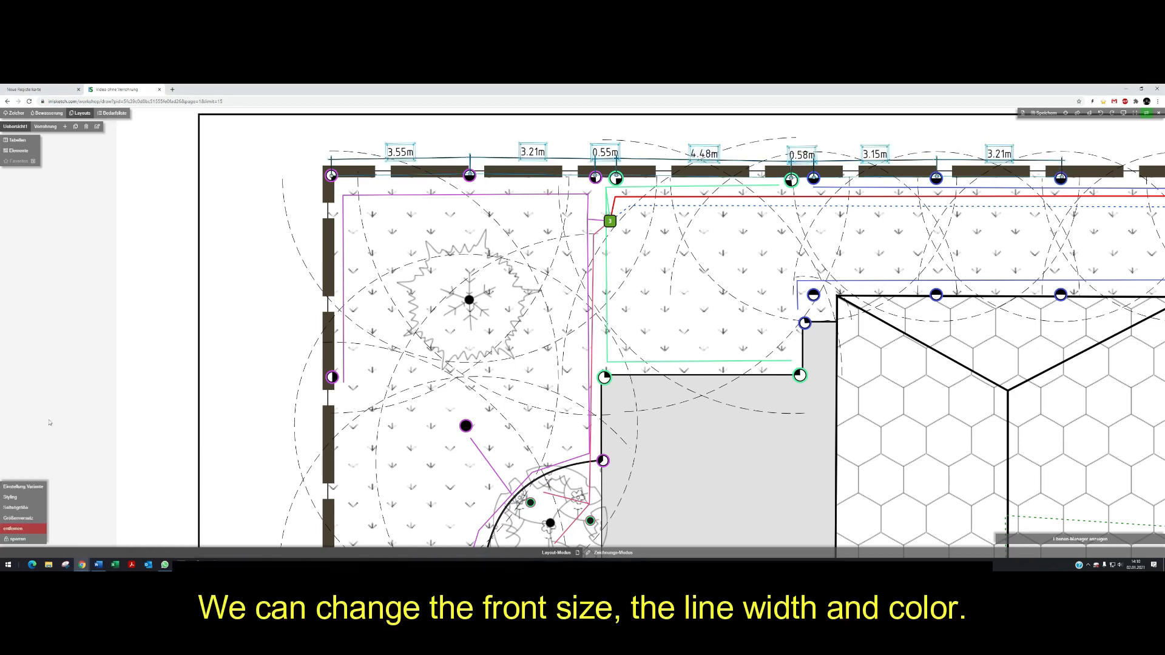
pyautogui.click(12, 498)
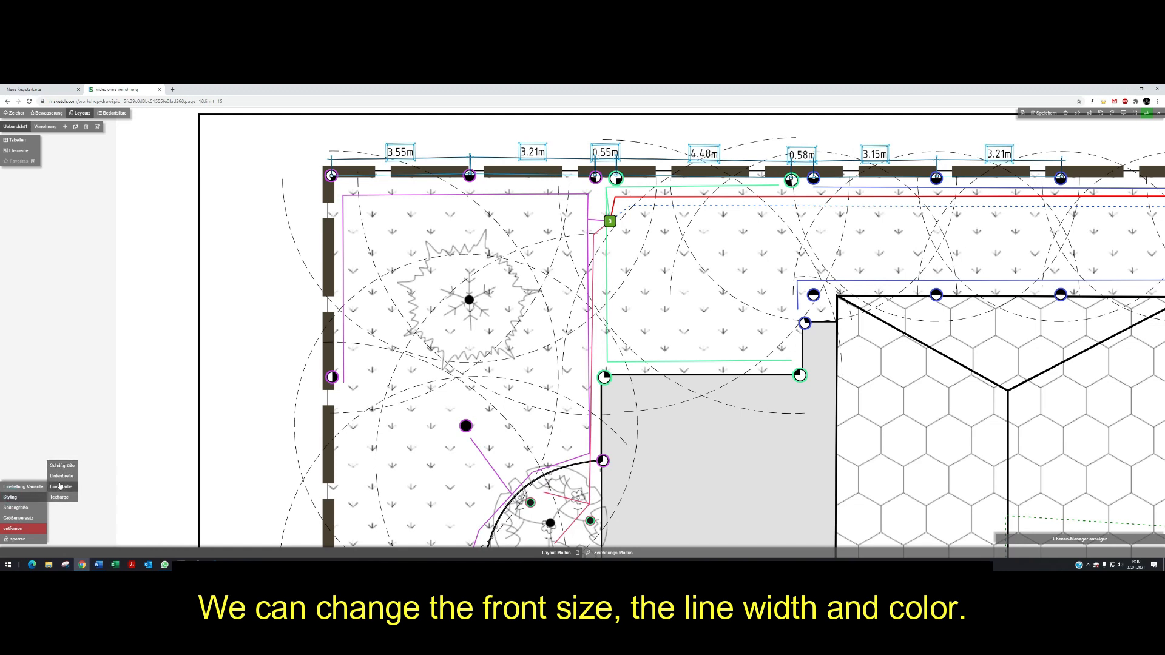
pyautogui.click(21, 512)
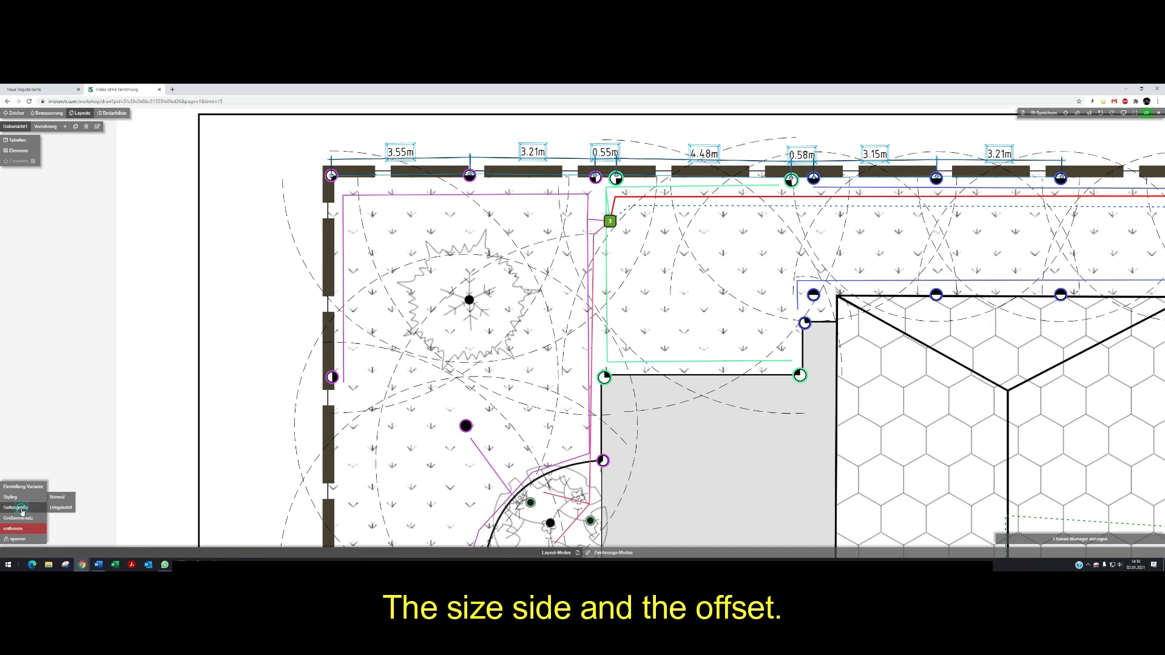
pyautogui.click(18, 518)
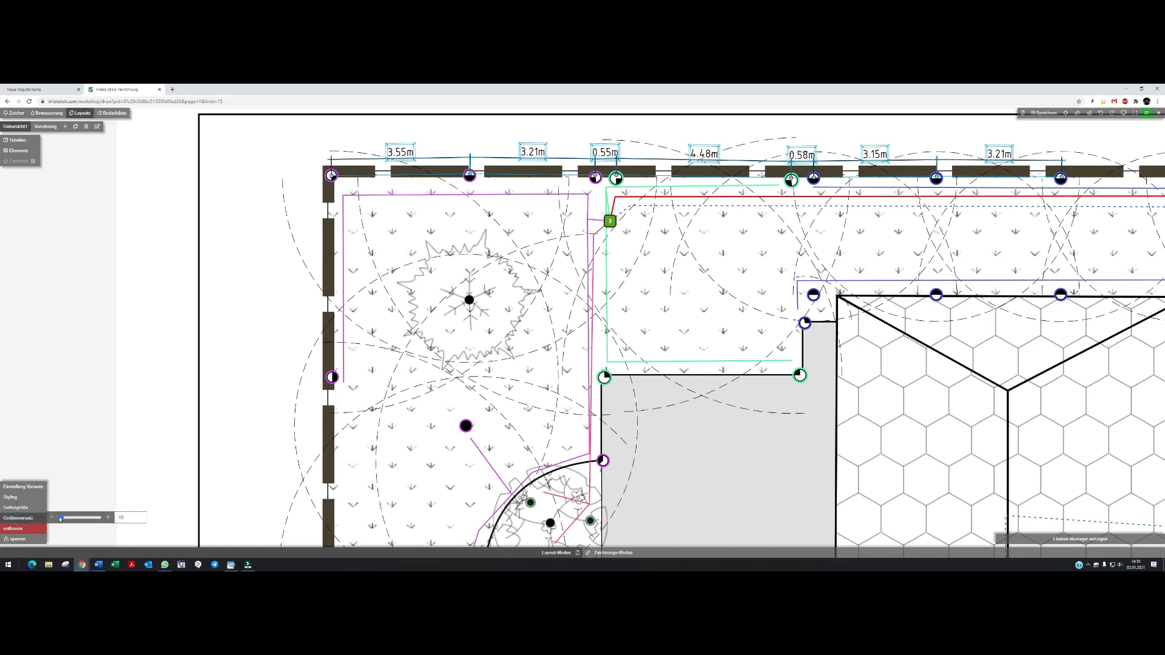
pyautogui.moveTo(109, 518); pyautogui.dragTo(108, 517)
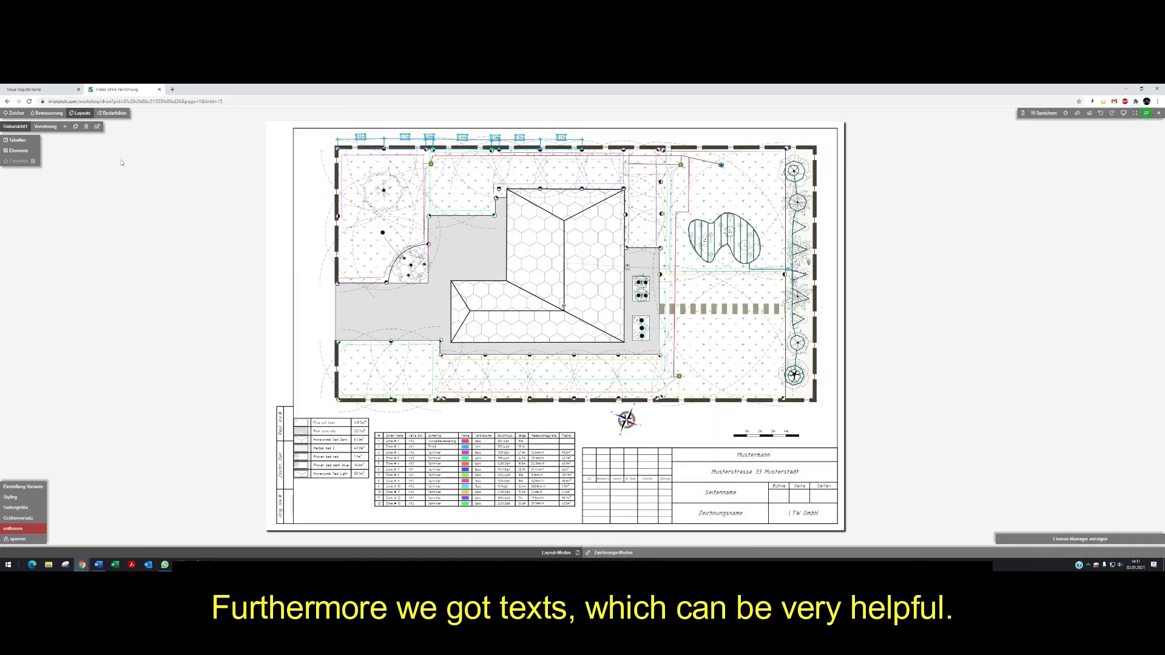
# Place a static text just below the valve box in the plan's upper lawn area, near the water source
pyautogui.click(24, 150)
pyautogui.moveTo(51, 172)
pyautogui.click(96, 173)
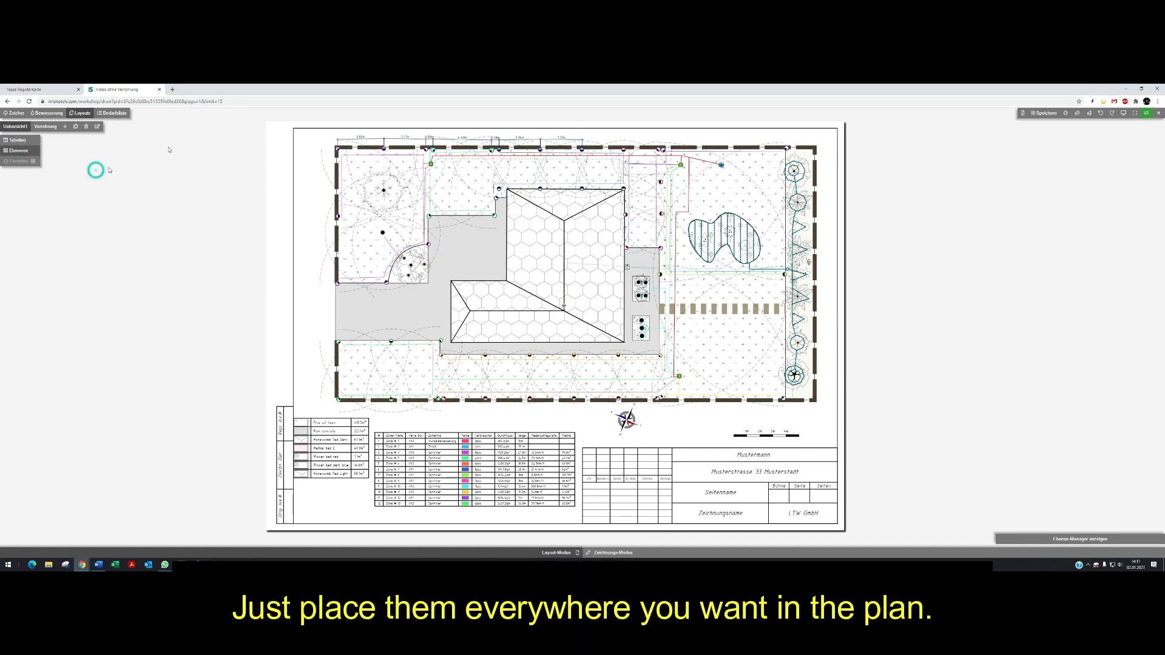
pyautogui.scroll(5, 680, 186)
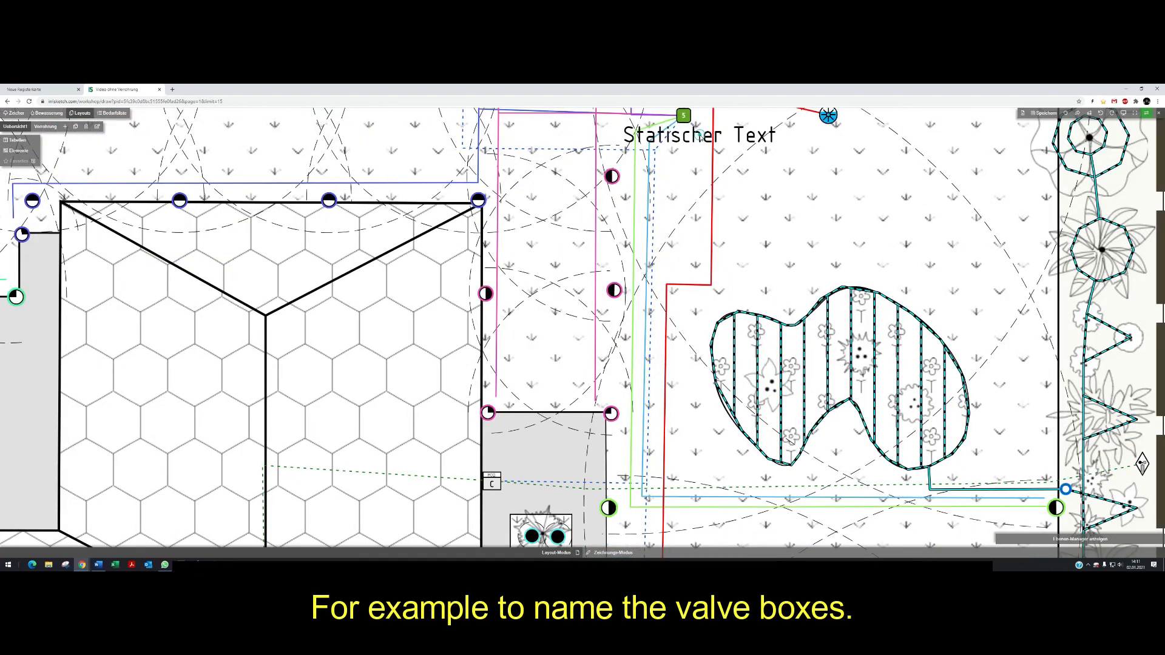
pyautogui.click(698, 137)
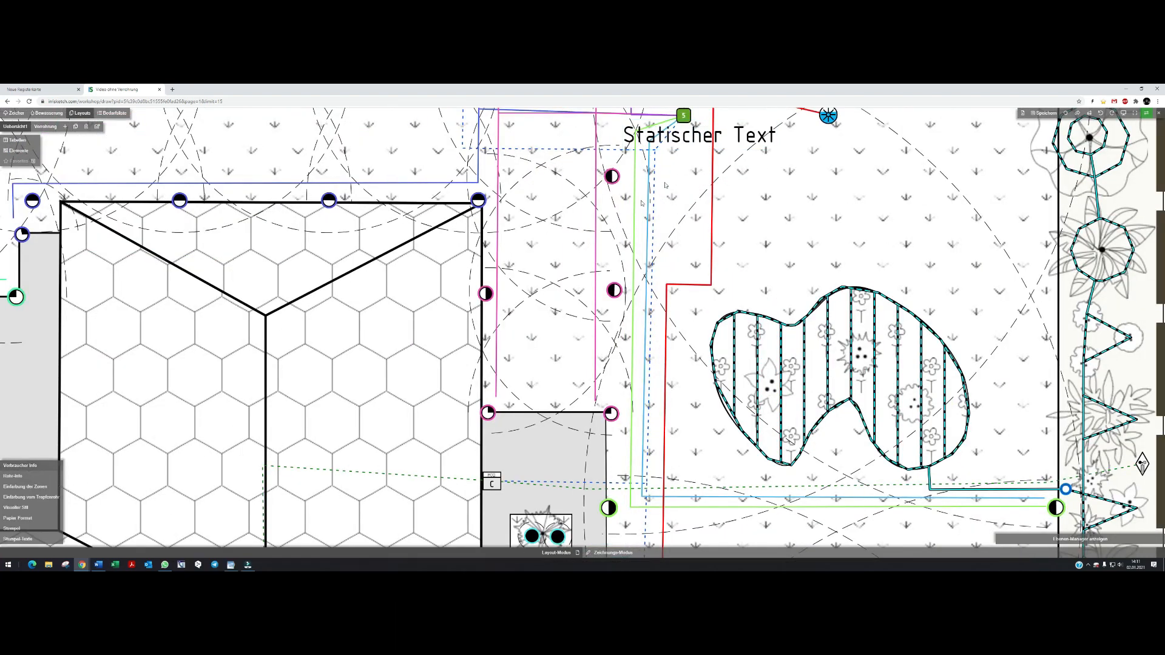
# Try to change the static text below the valve box near the water source to VK1
pyautogui.click(688, 137)
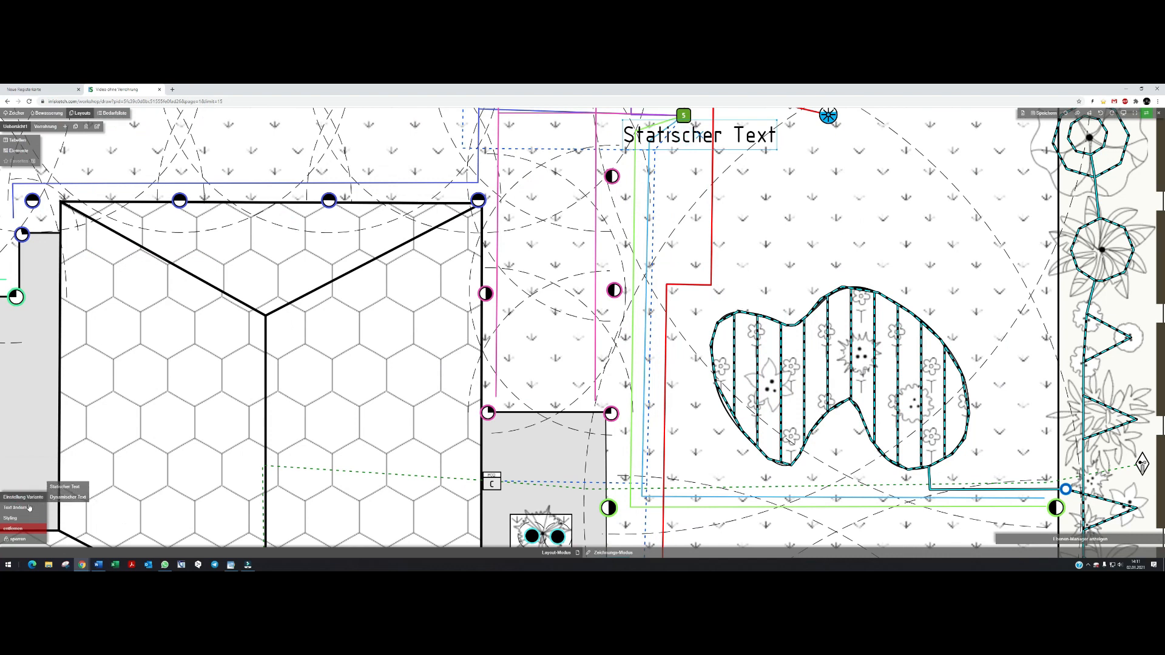
pyautogui.click(23, 507)
pyautogui.write('VK1')
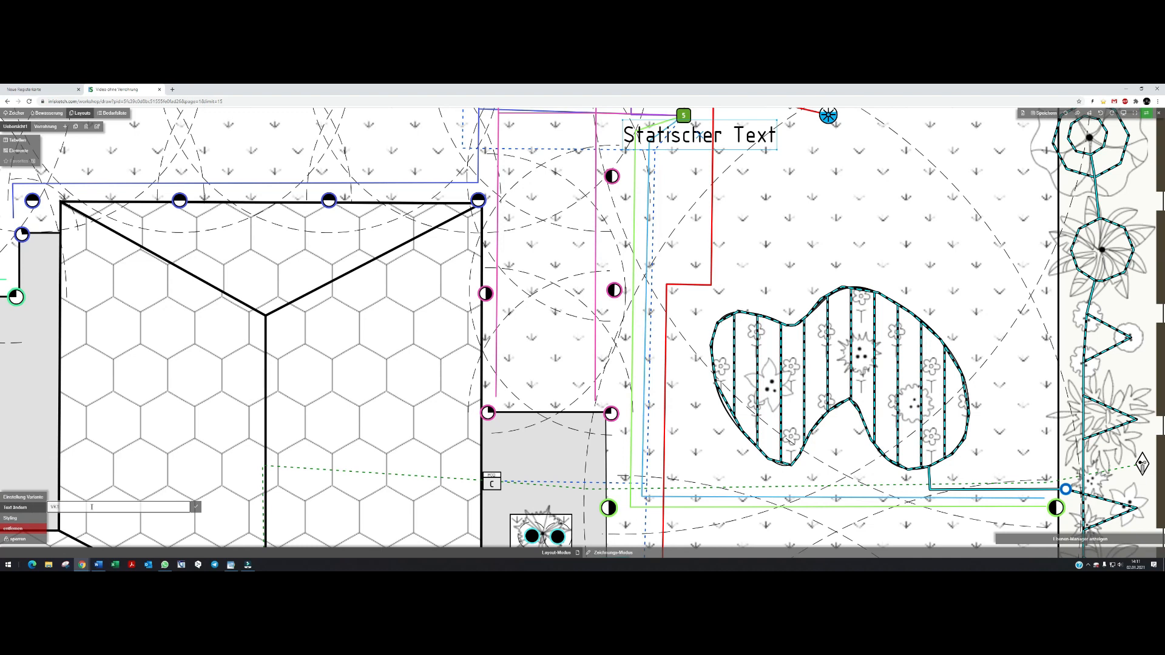
pyautogui.click(196, 507)
# Add a static text just below the valve box in the plan's upper-left lawn area and set its wording to VK2
pyautogui.click(18, 151)
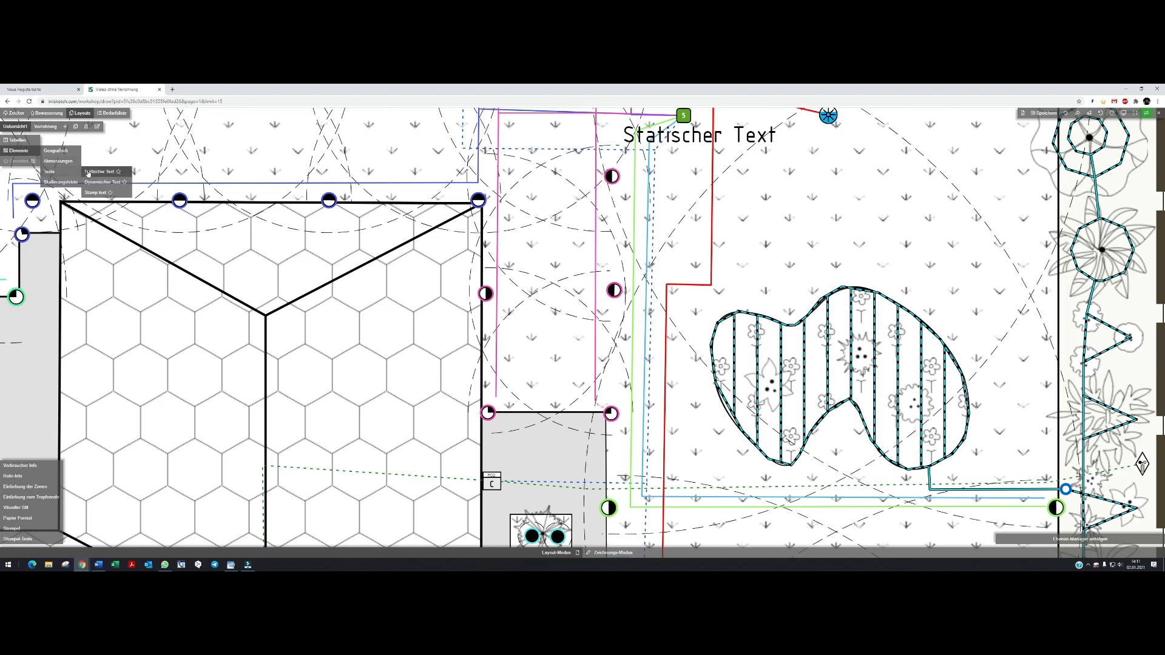
pyautogui.click(87, 169)
pyautogui.scroll(-2, 277, 243)
pyautogui.moveTo(245, 245); pyautogui.dragTo(499, 296, button='middle')
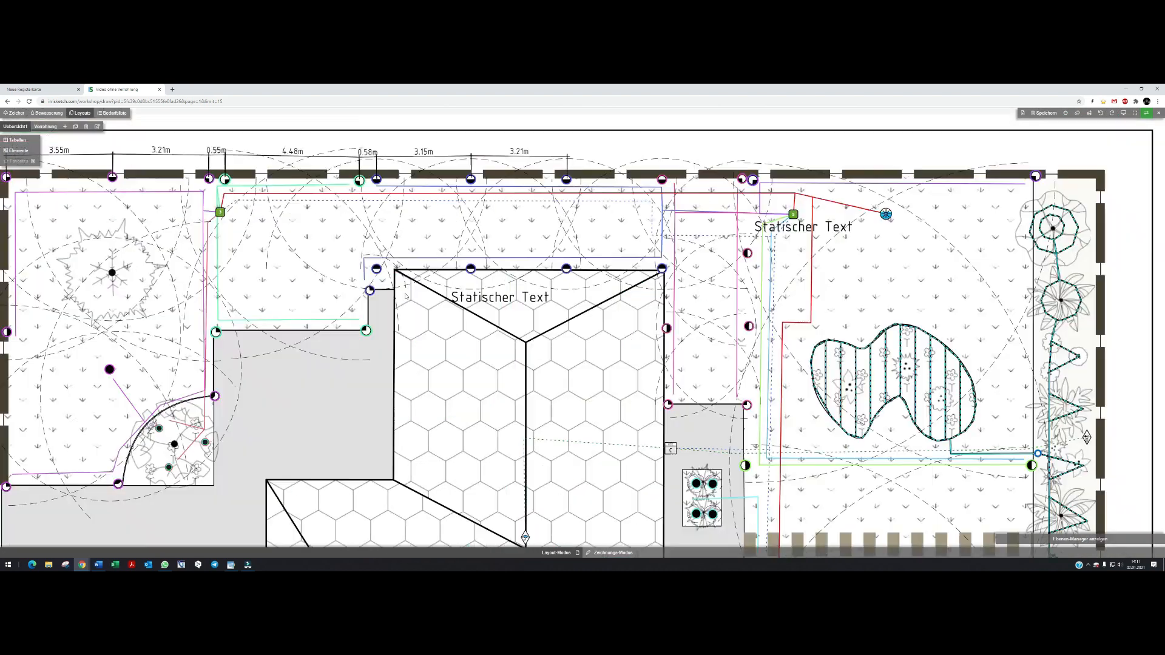
pyautogui.click(232, 225)
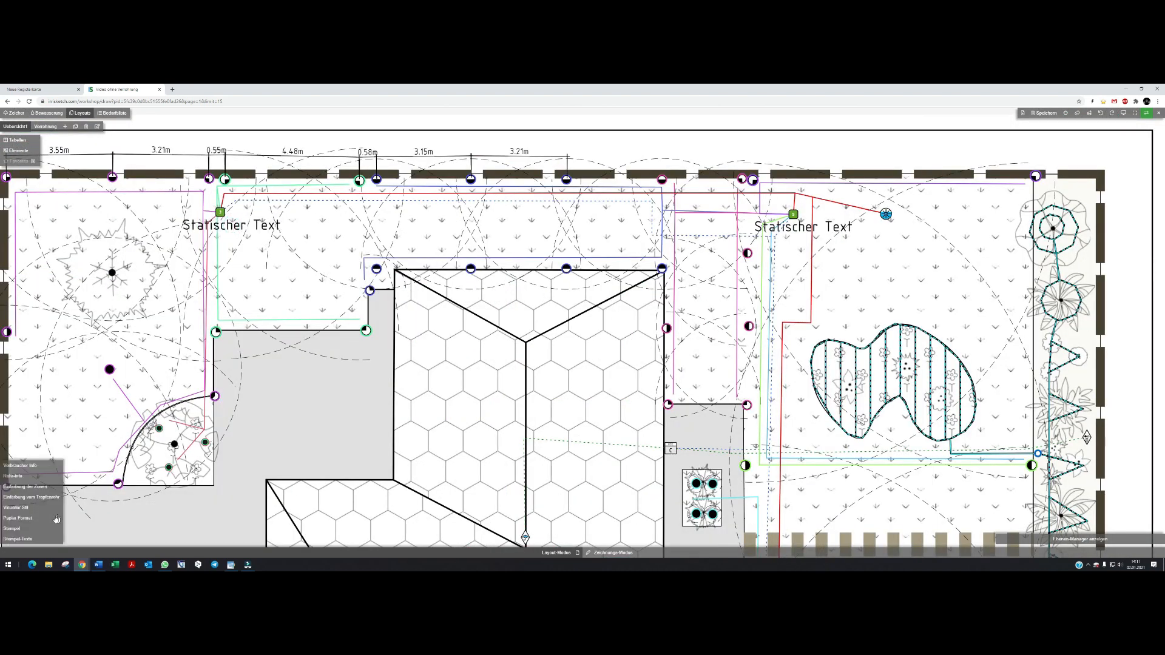
pyautogui.click(215, 228)
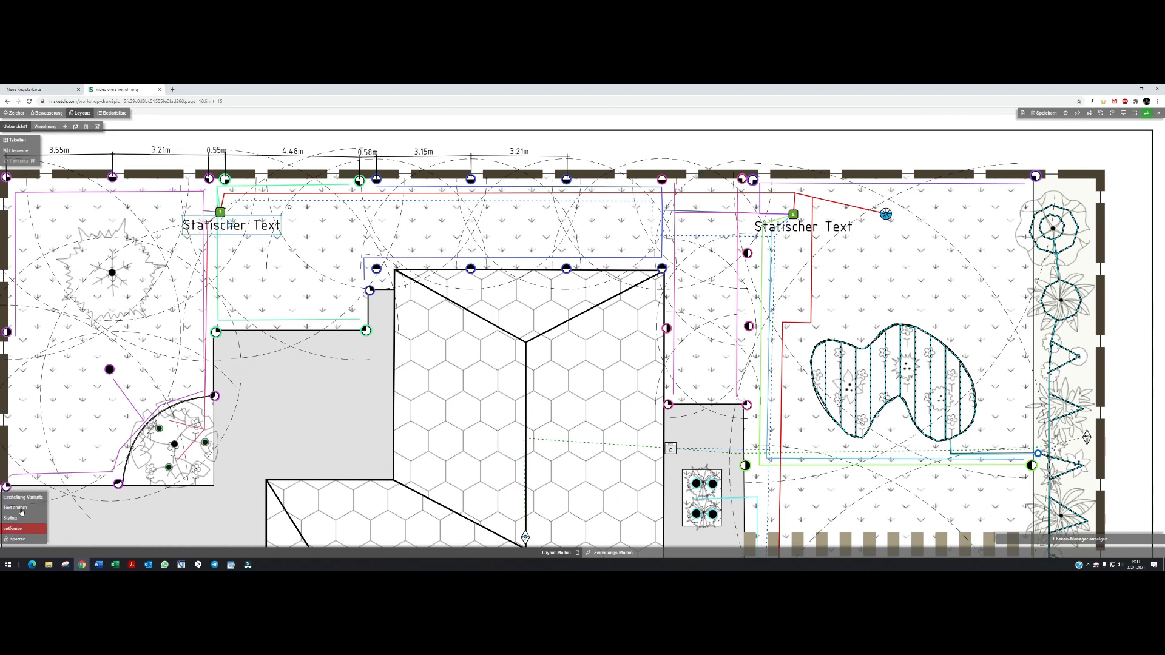
pyautogui.click(22, 510)
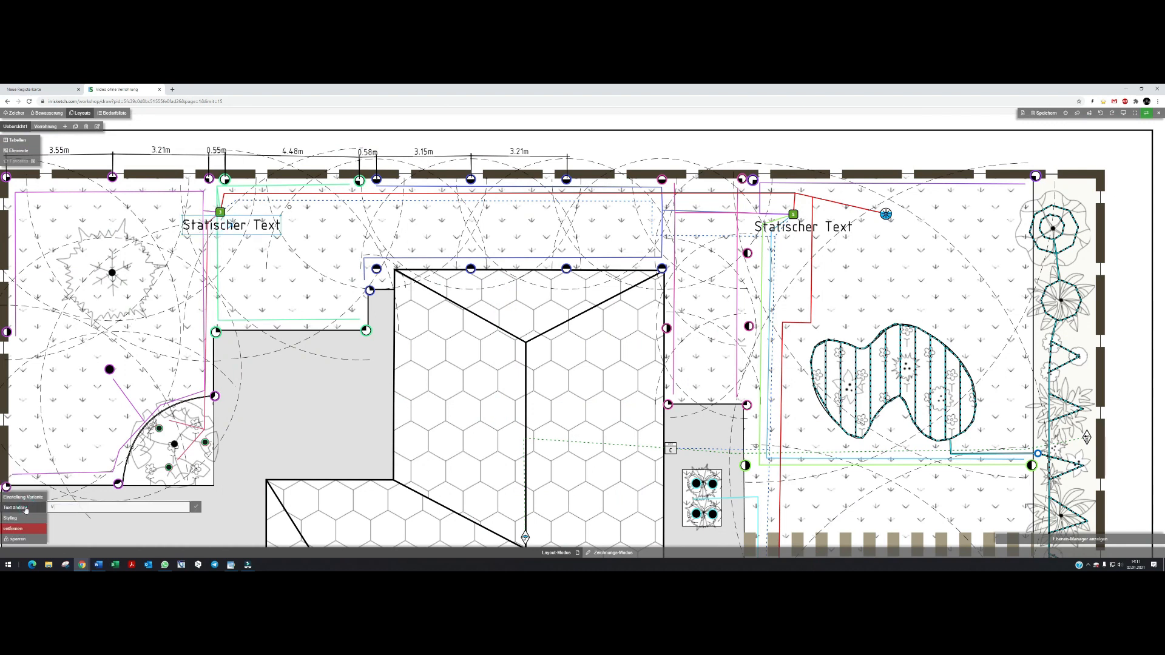
pyautogui.click(195, 507)
# Add a static text beside the valve box near the plan's lower fence and set its wording to VK3
pyautogui.scroll(-2, 270, 426)
pyautogui.moveTo(419, 442); pyautogui.dragTo(365, 288)
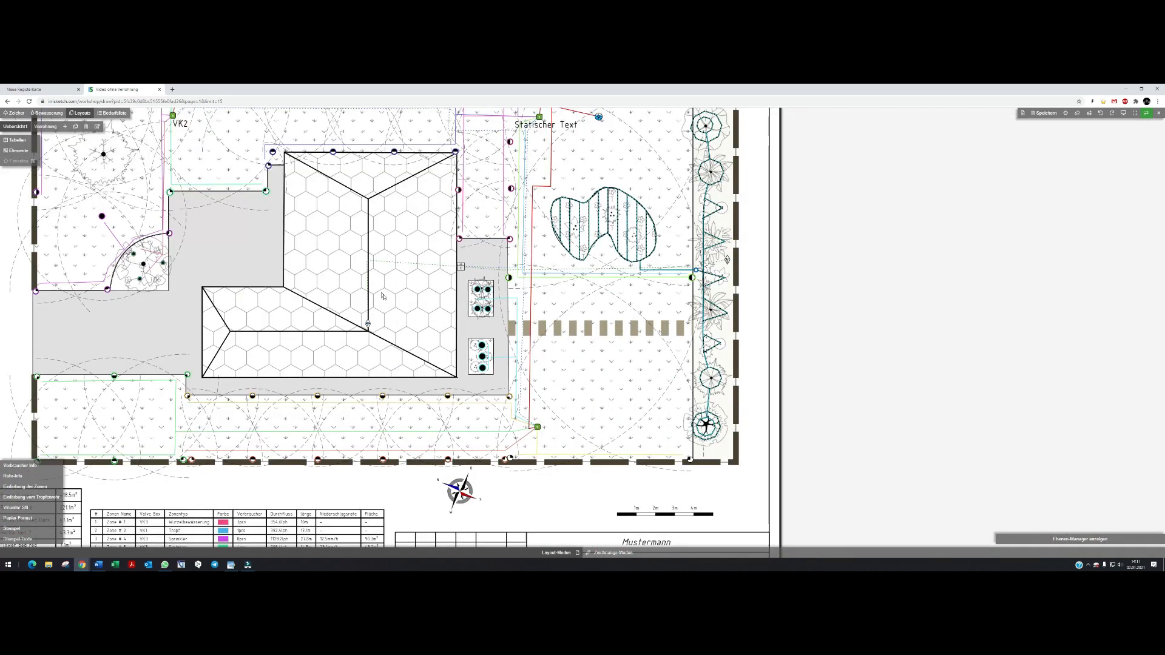
pyautogui.moveTo(18, 151)
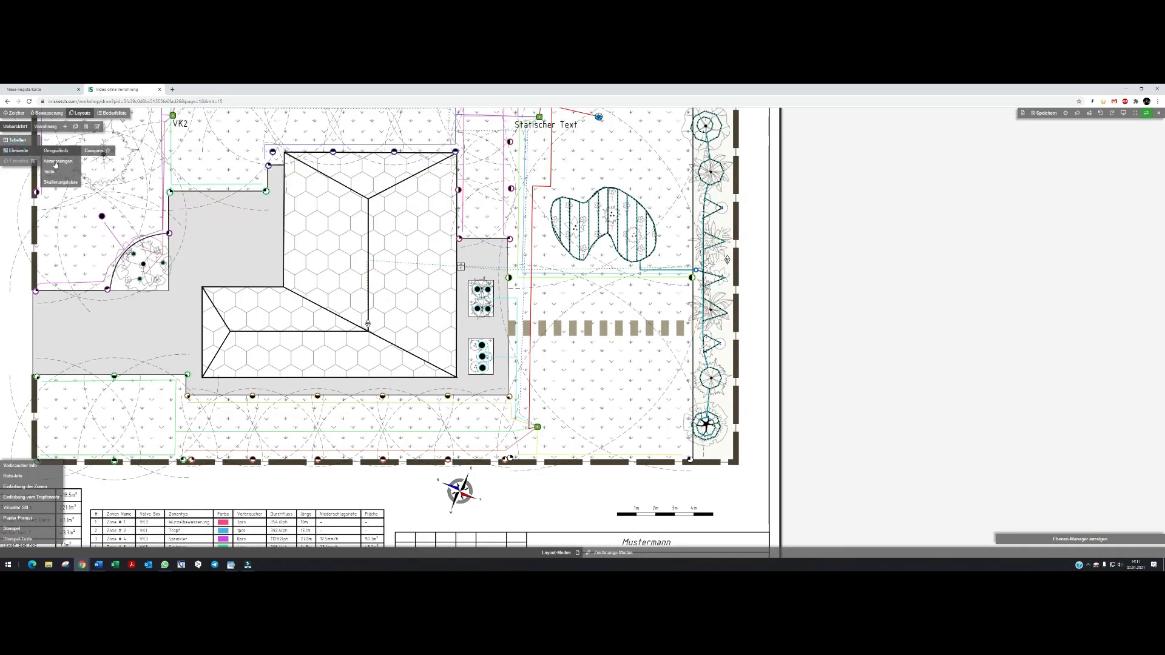
pyautogui.moveTo(51, 173)
pyautogui.click(100, 173)
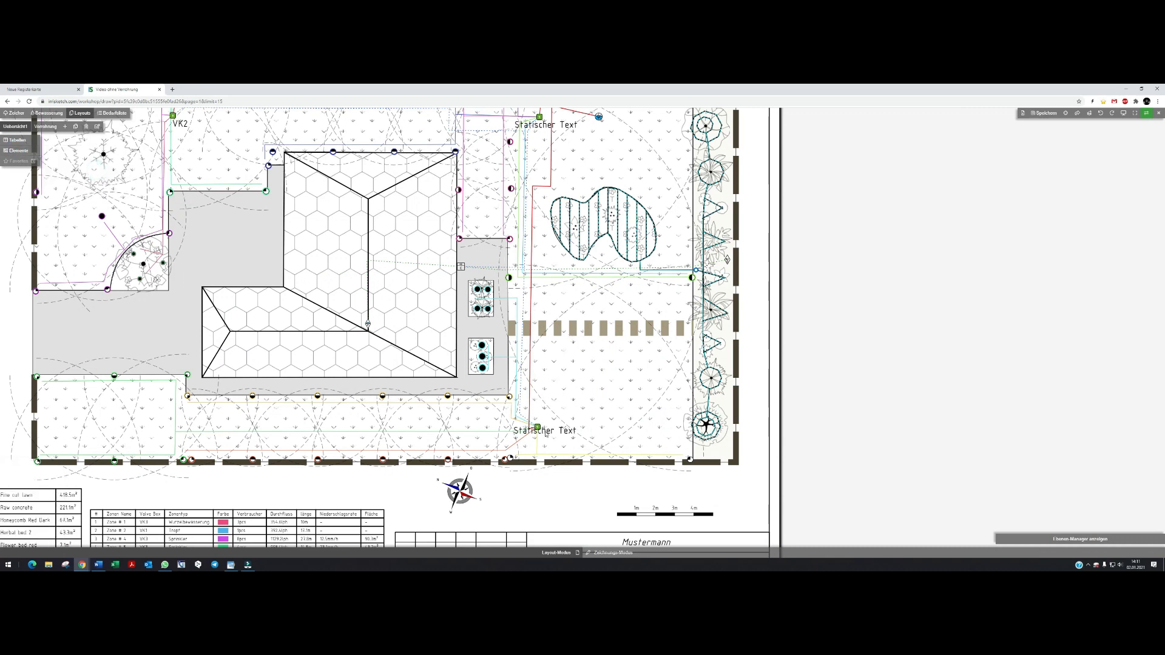
pyautogui.click(546, 433)
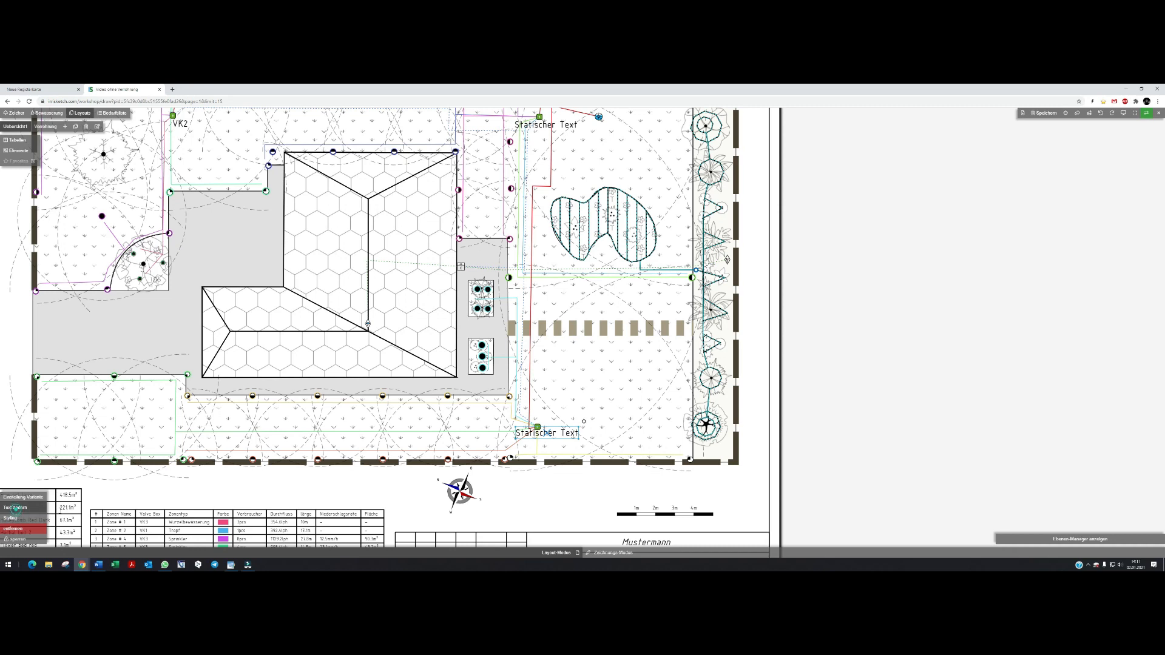
pyautogui.click(15, 507)
pyautogui.write('VK')
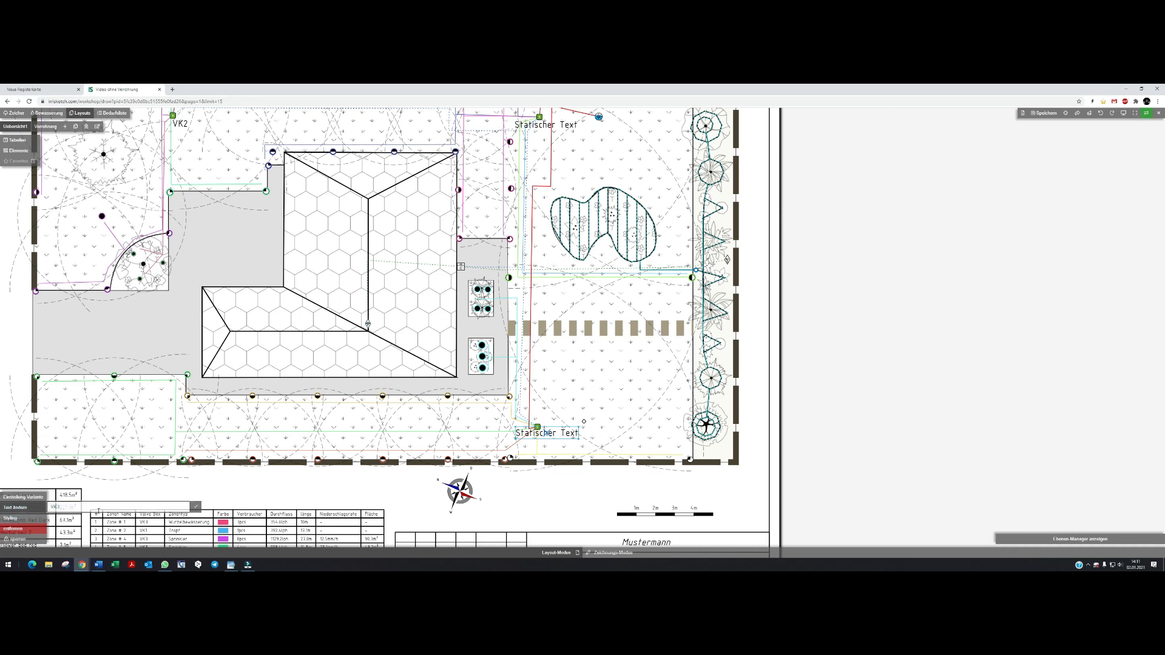
pyautogui.write('3')
pyautogui.click(195, 506)
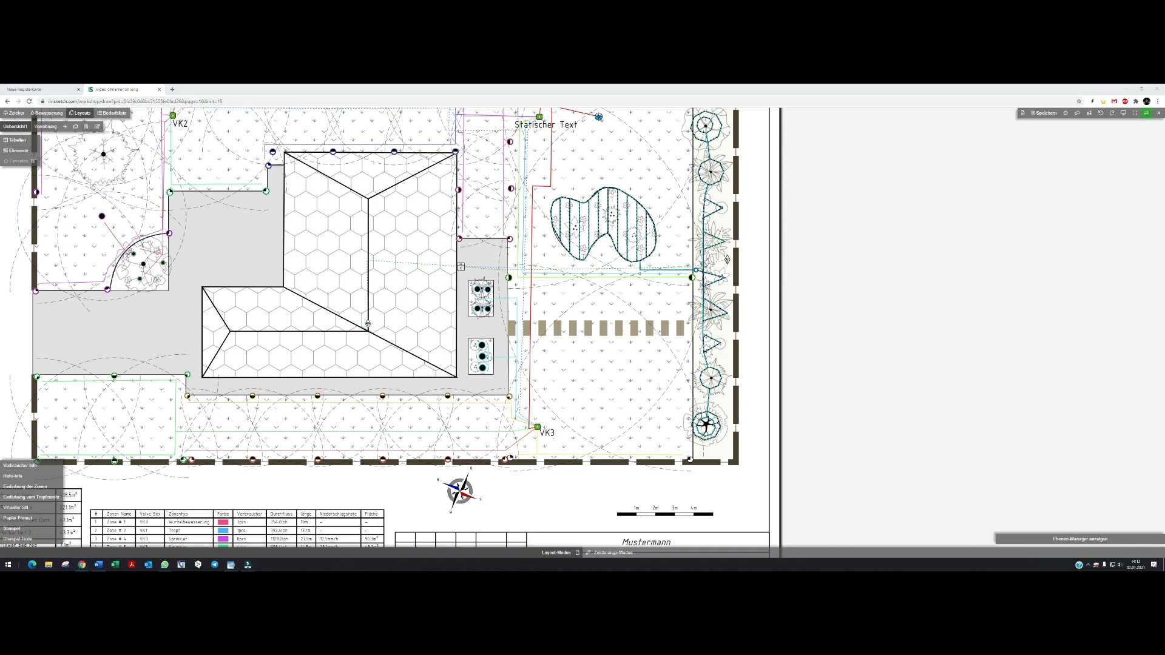
# Open the print and export options for the complete overview layout
pyautogui.click(1134, 114)
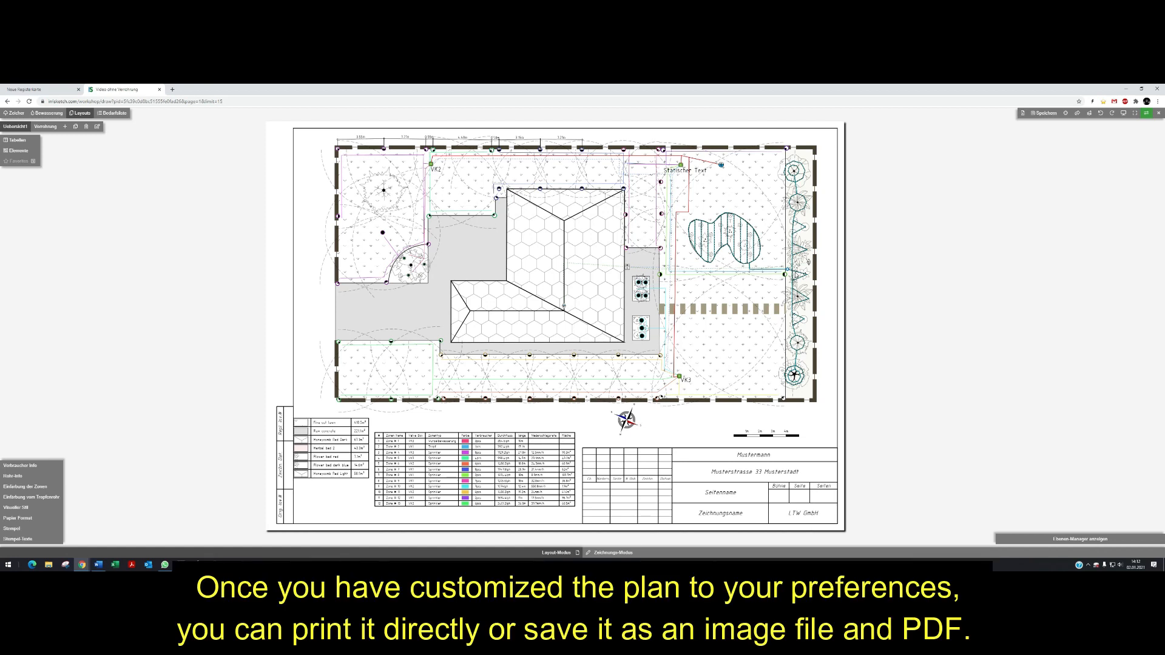
pyautogui.click(1077, 113)
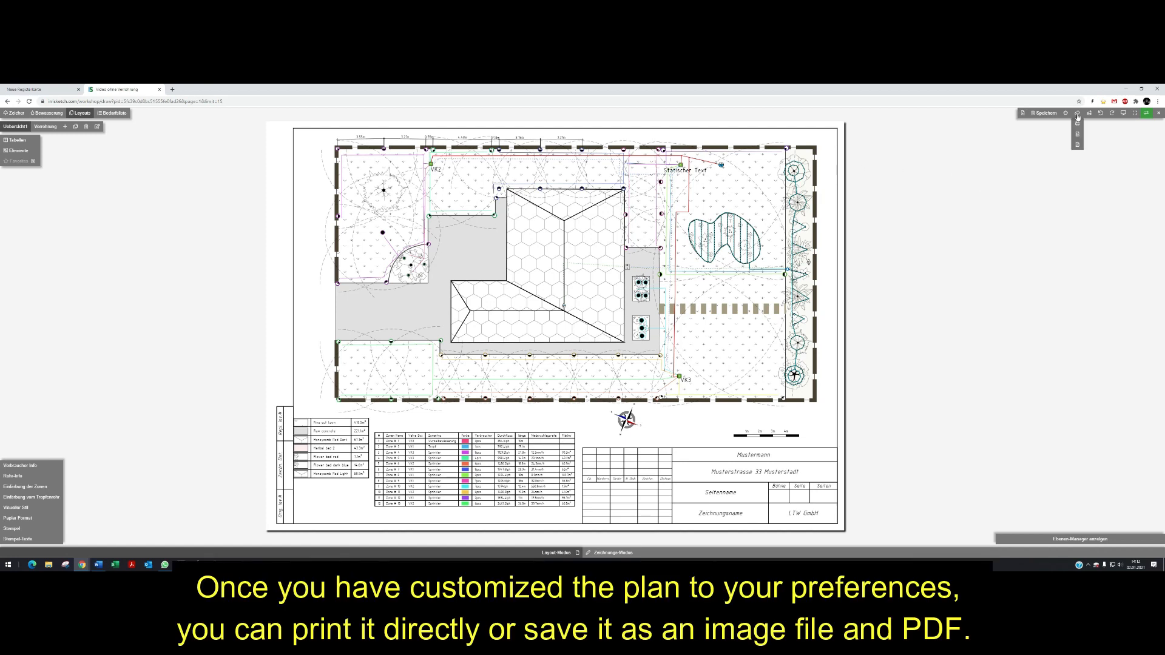